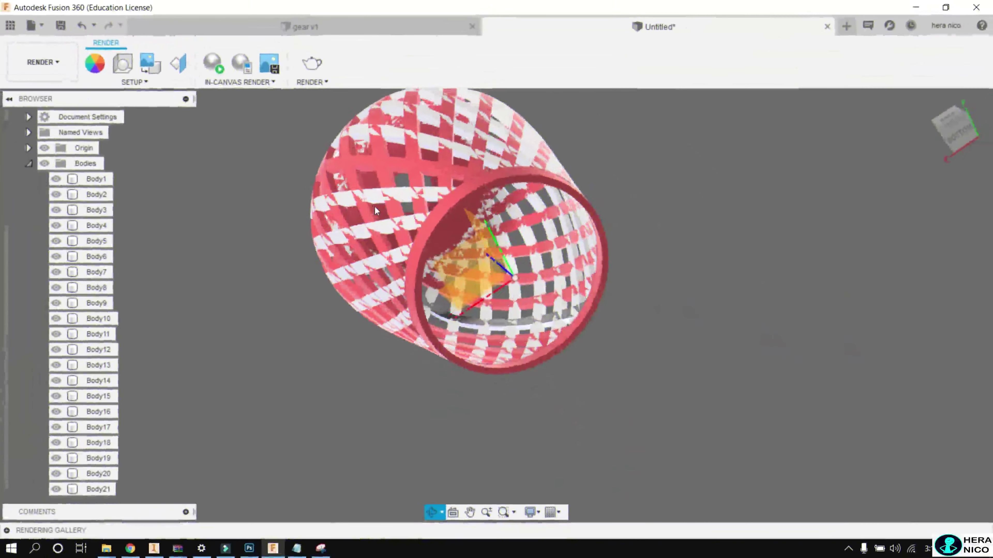
Orbit the red and white lattice lampshade to a tilted viewing angle.
mouse_move(375, 206)
mouse_down()
mouse_move(573, 360)
mouse_move(562, 195)
mouse_move(640, 290)
mouse_move(530, 285)
mouse_move(454, 334)
mouse_up()
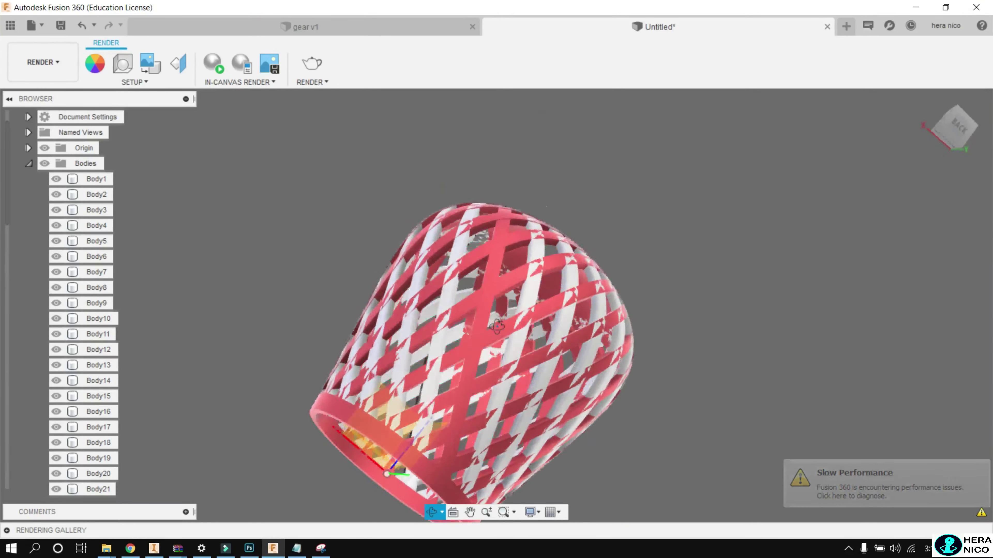
Zoom the lampshade out and back in, then start a blank Untitled(1) design.
scroll(446, 341, down, 4)
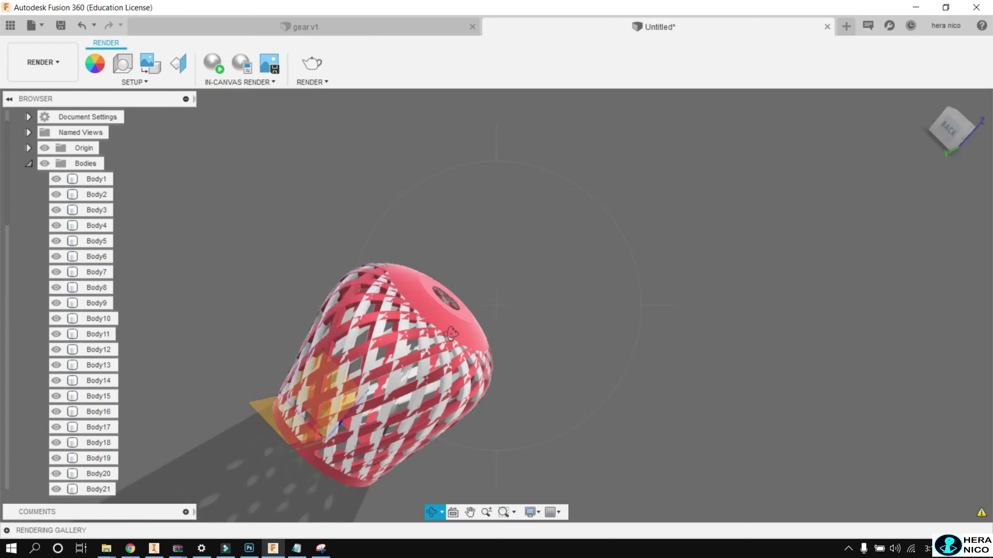
scroll(359, 394, up, 3)
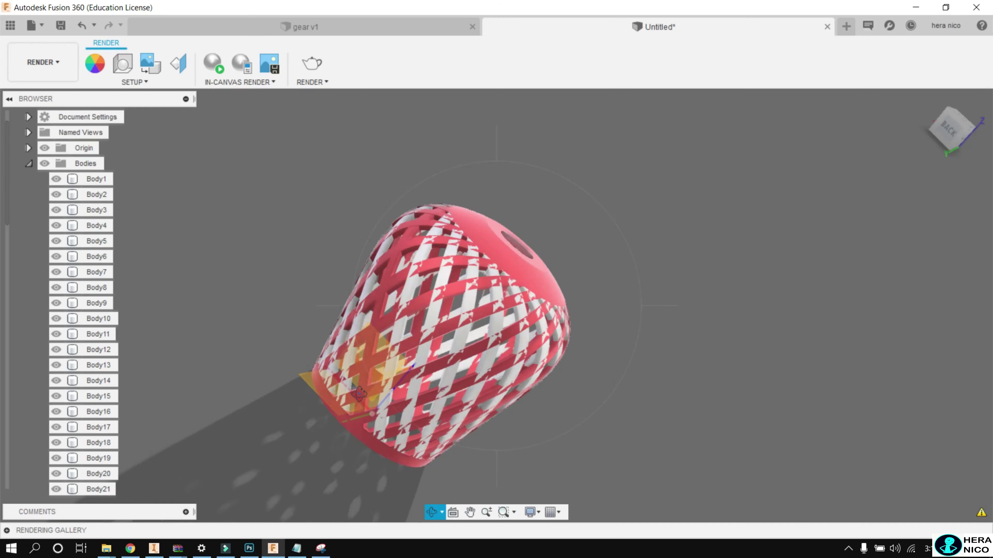
click(846, 29)
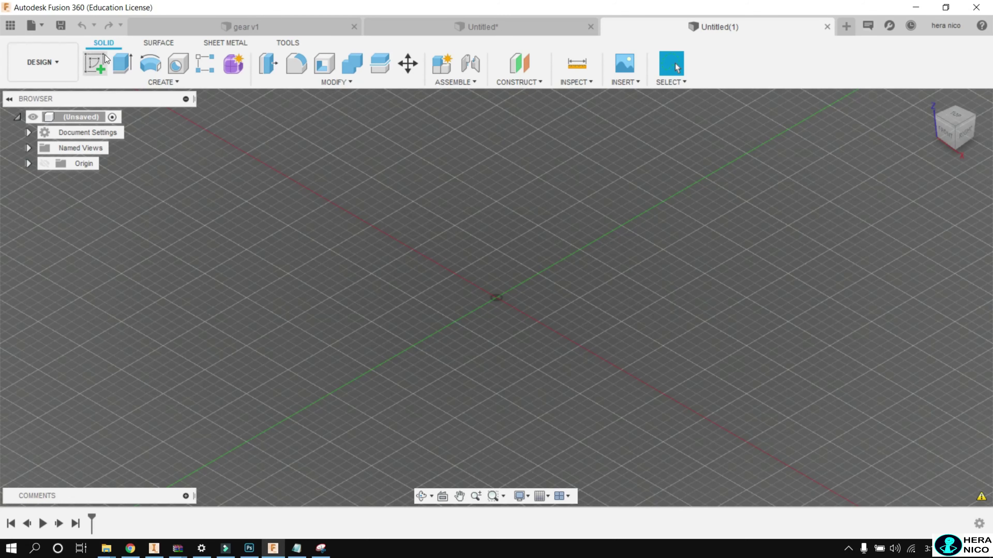
On the front plane, sketch a vertical line from the origin with a short leftward line at its top.
click(94, 64)
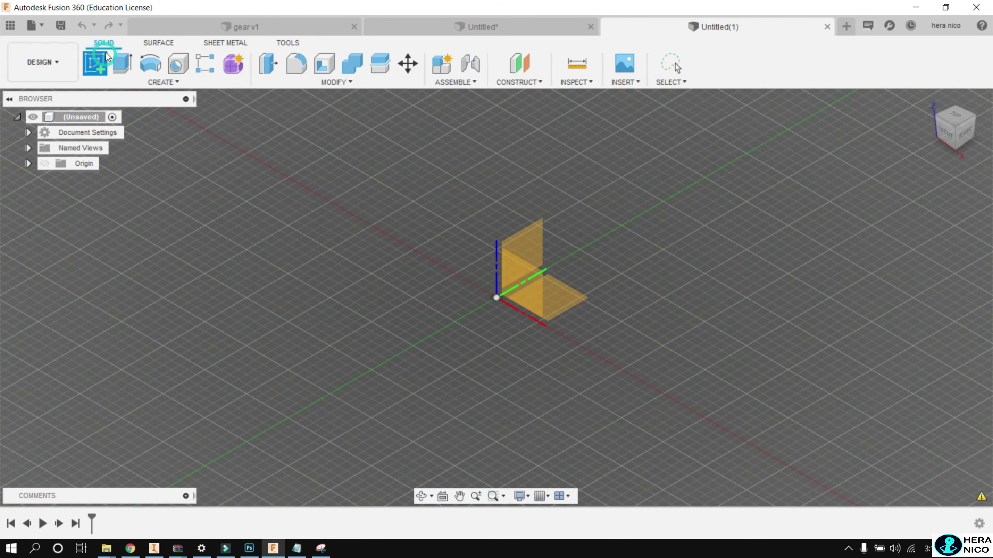
click(536, 289)
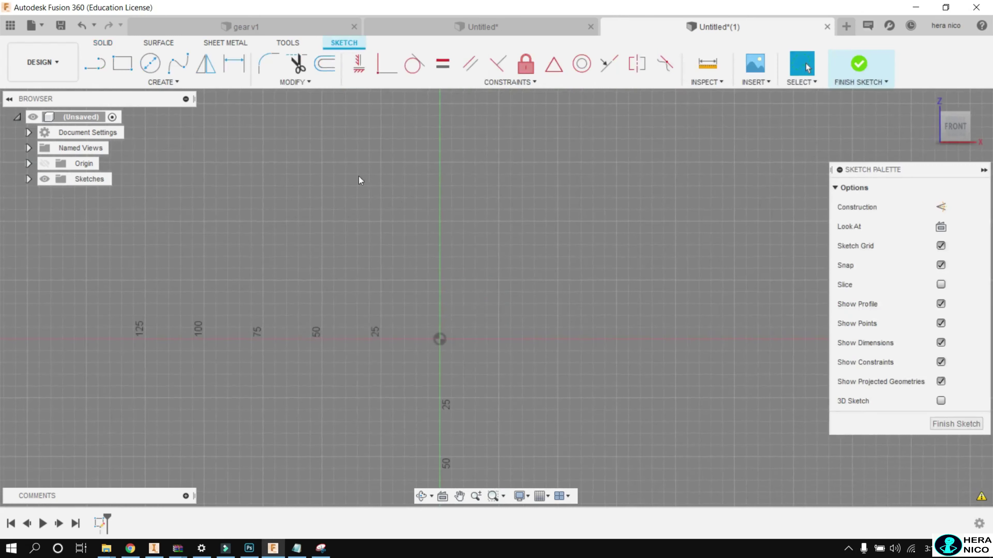
key(l)
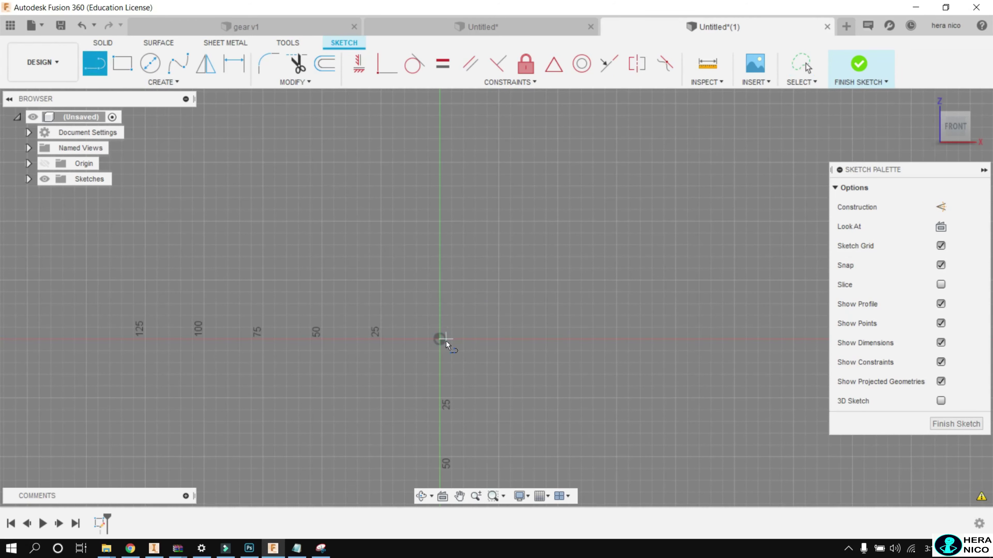
click(440, 339)
click(439, 198)
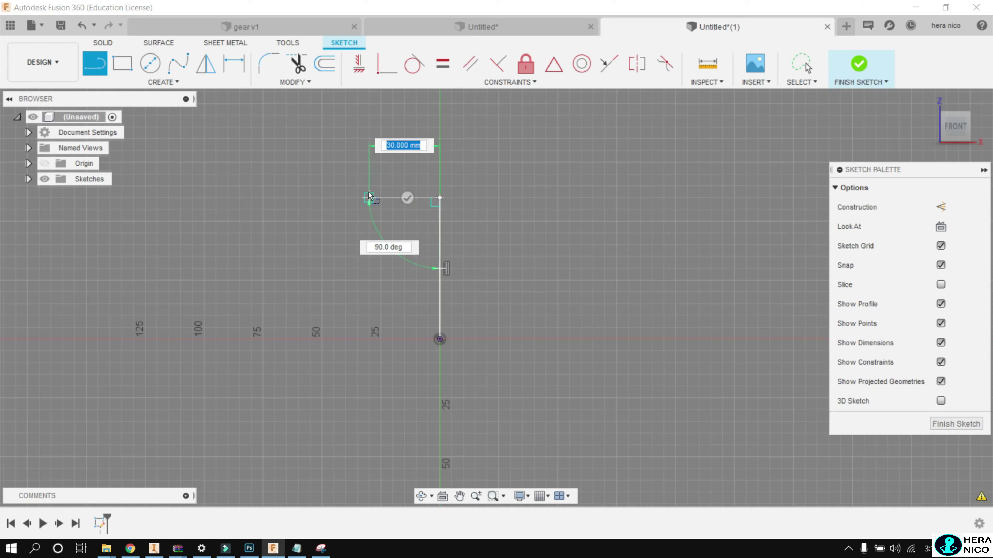
click(368, 196)
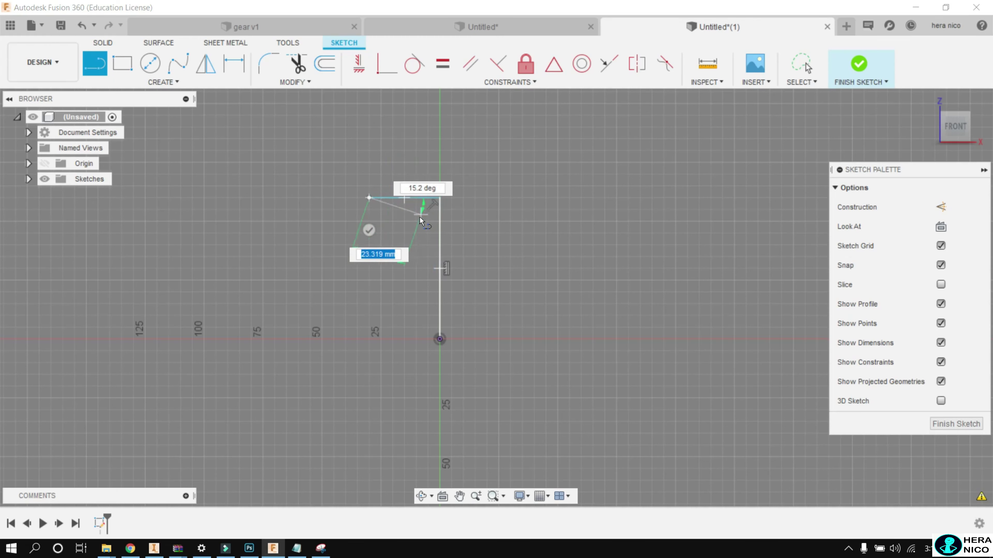
right_click(416, 218)
click(373, 200)
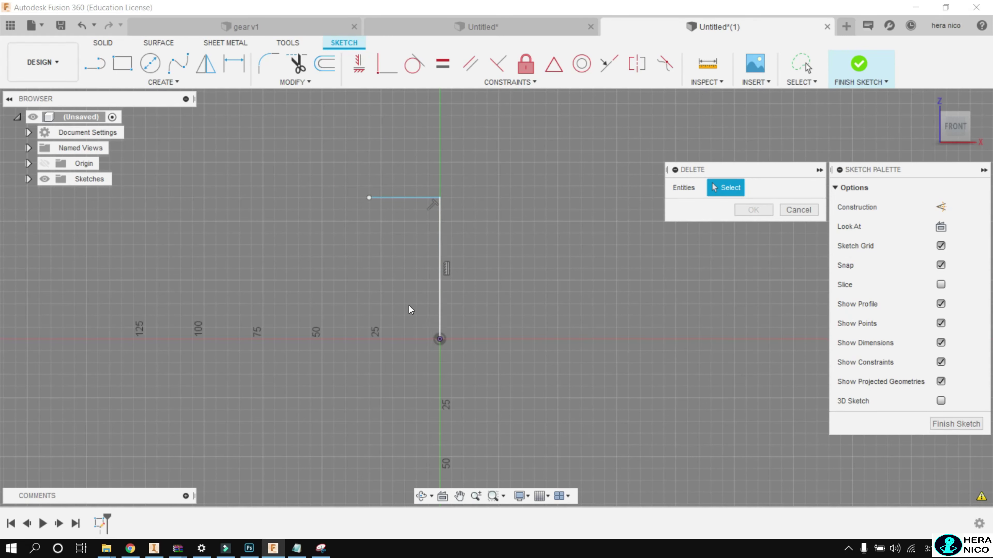
Add a horizontal line running left from the origin at the bottom.
key(l)
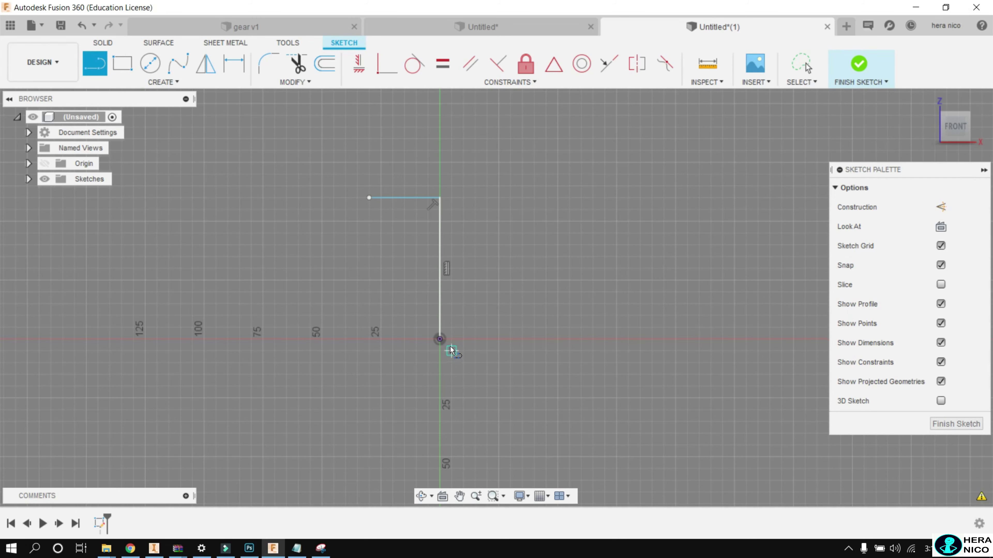
click(440, 339)
click(341, 339)
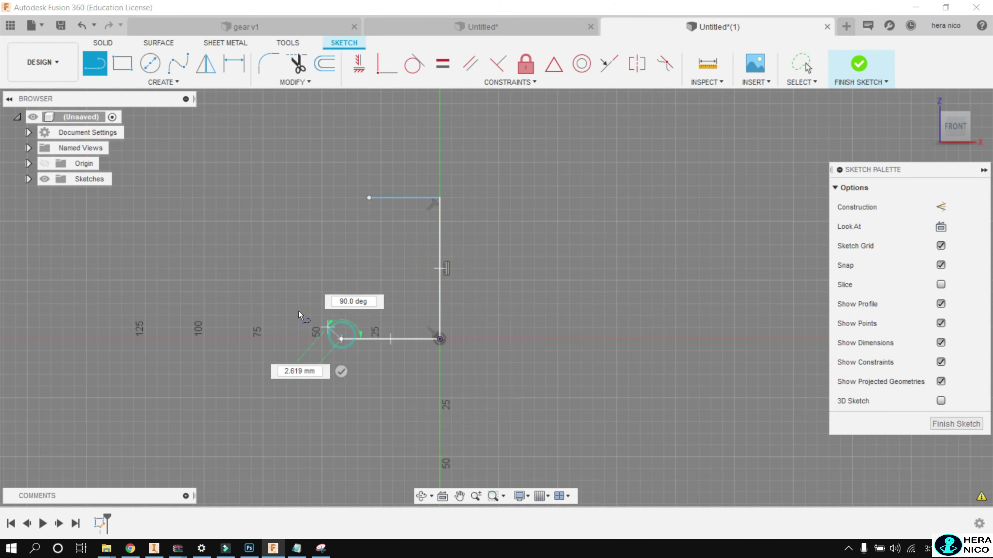
right_click(287, 295)
click(231, 295)
Dimension the vertical line to 135 mm and the bottom line to 45 mm.
key(d)
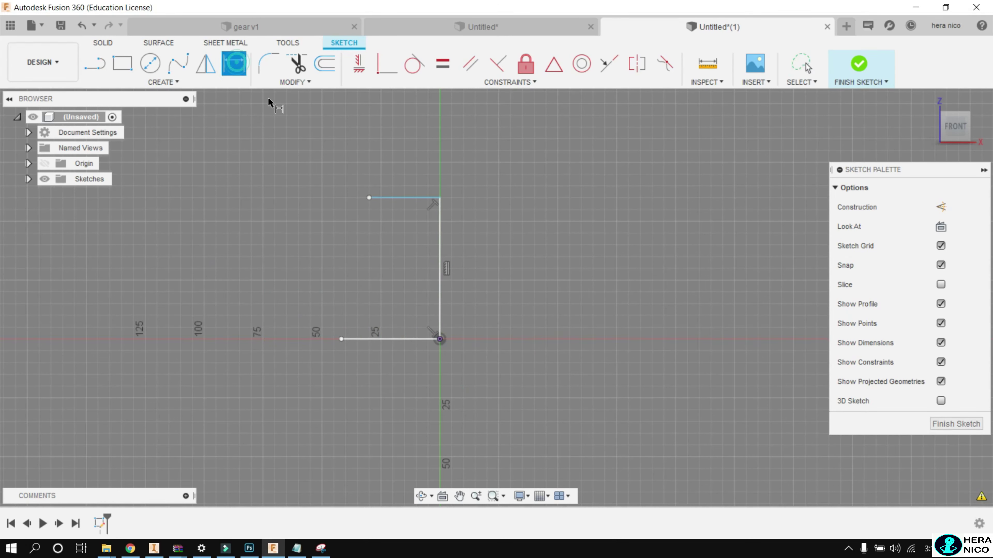
click(439, 250)
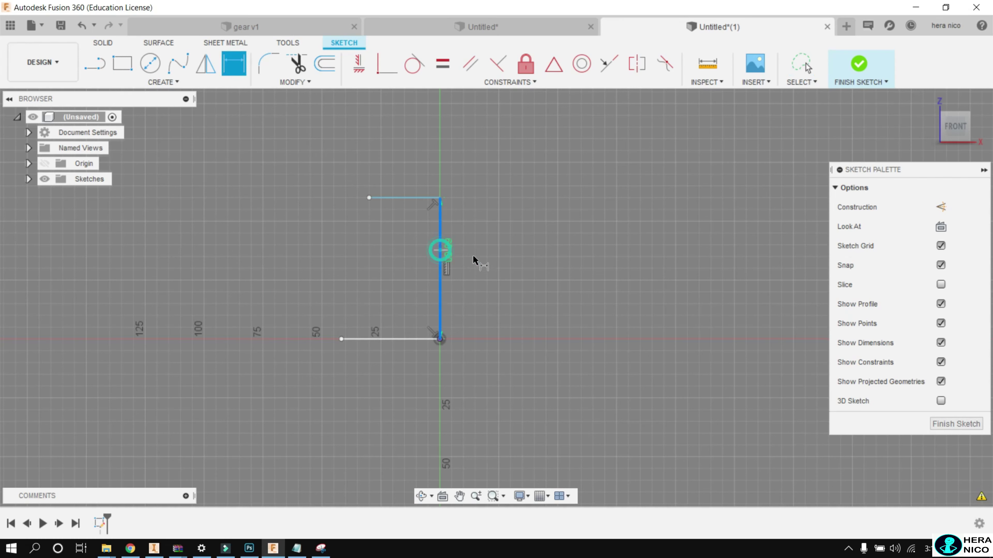
click(527, 262)
text(13)
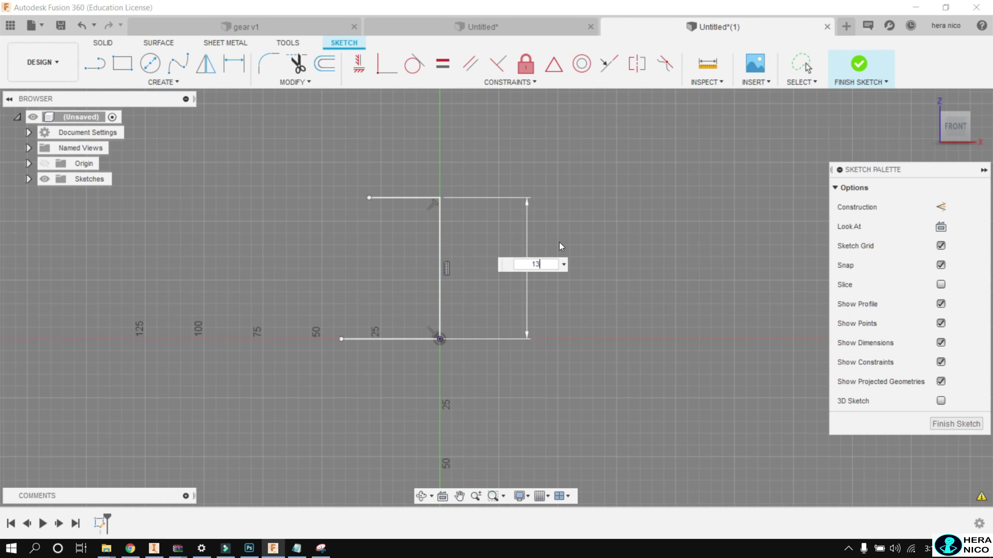
text(5)
key(Return)
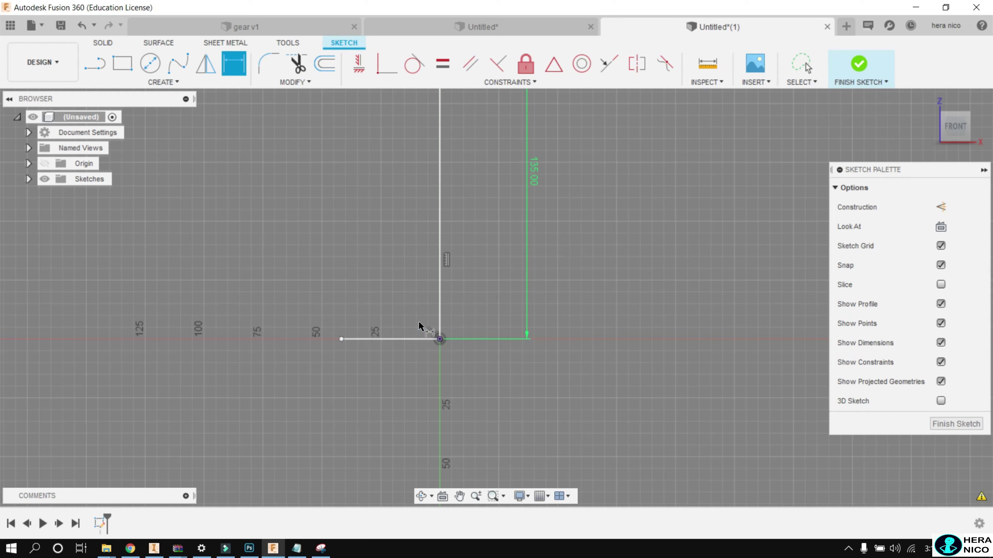
click(398, 339)
click(413, 384)
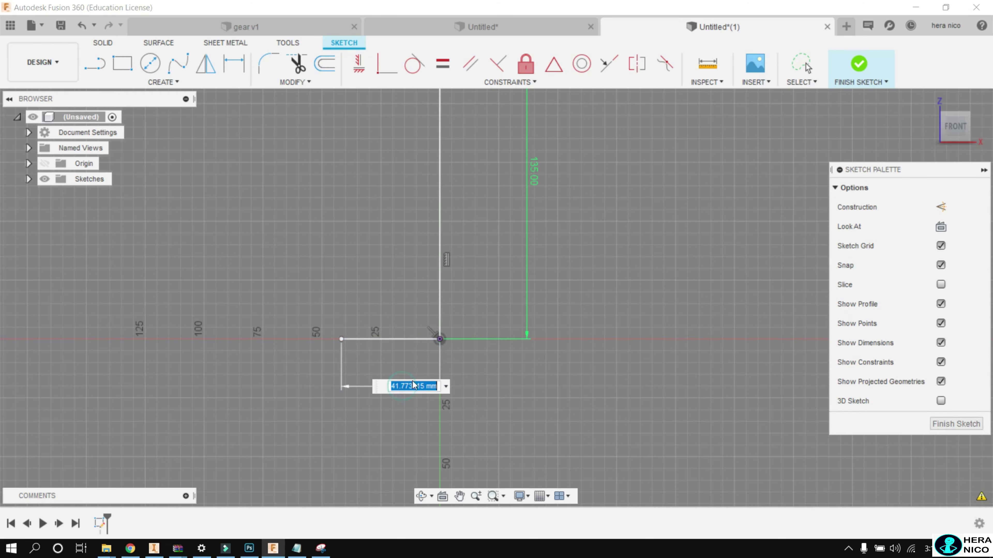
key(BackSpace)
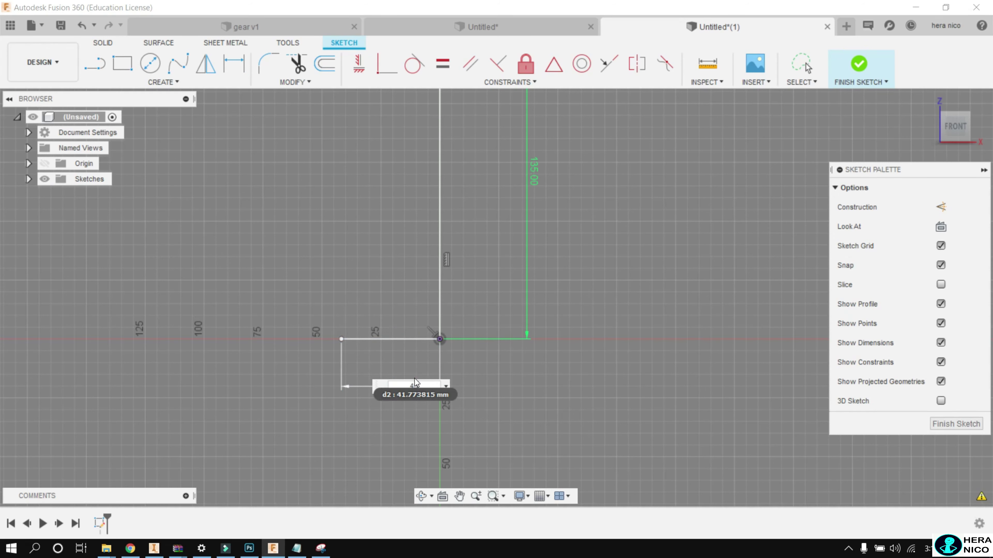
text(45)
key(Return)
Dimension the top horizontal line to 23.40 mm.
scroll(533, 430, down, 3)
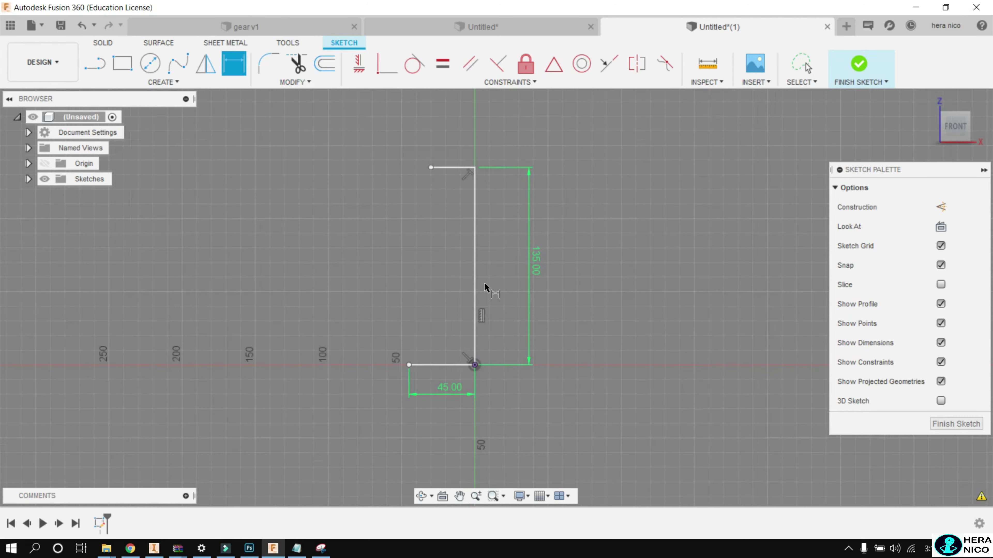
scroll(455, 164, up, 3)
click(454, 174)
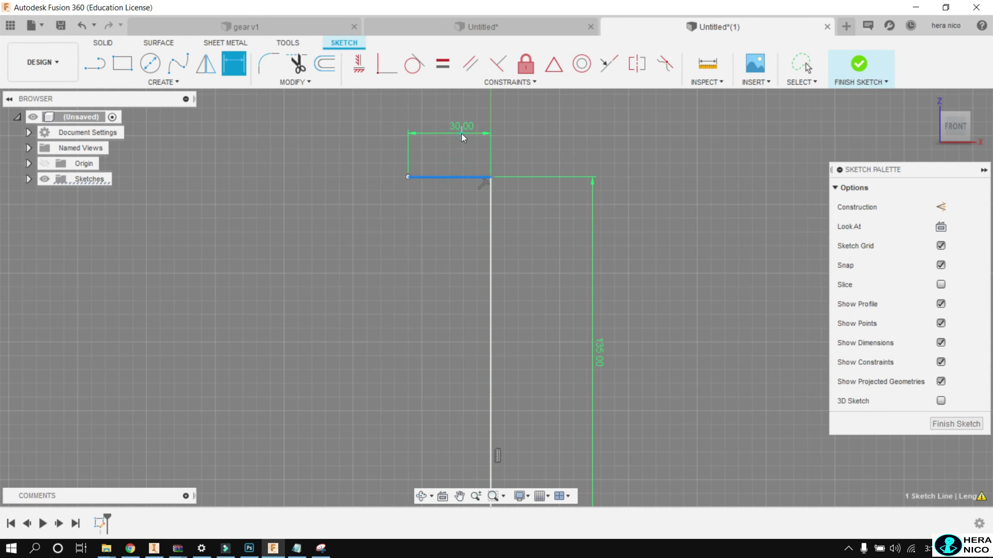
click(462, 134)
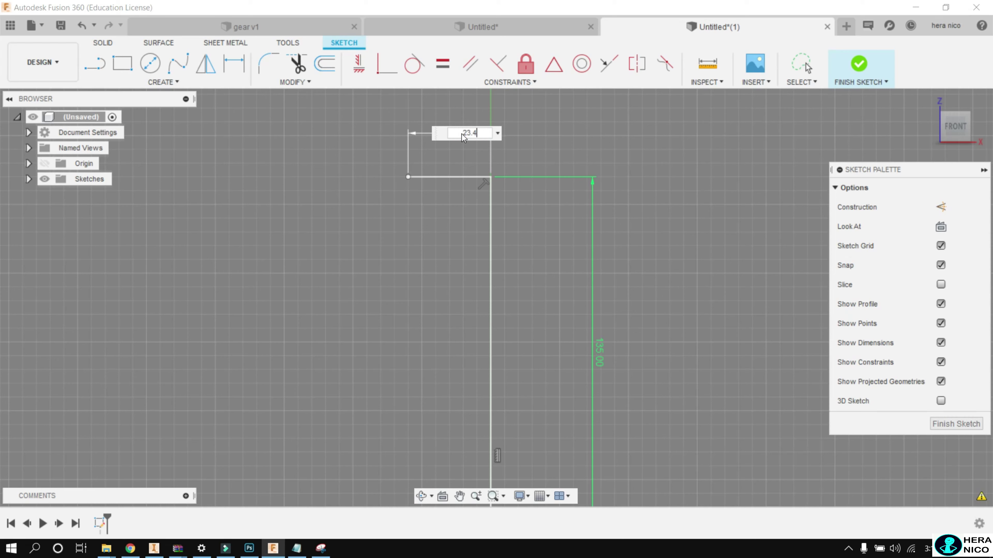
key(Return)
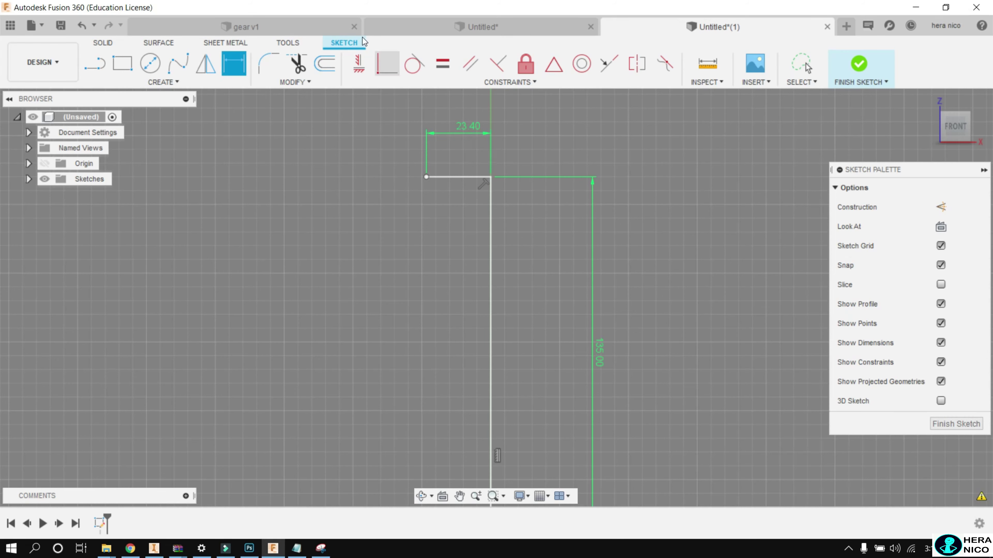
click(159, 77)
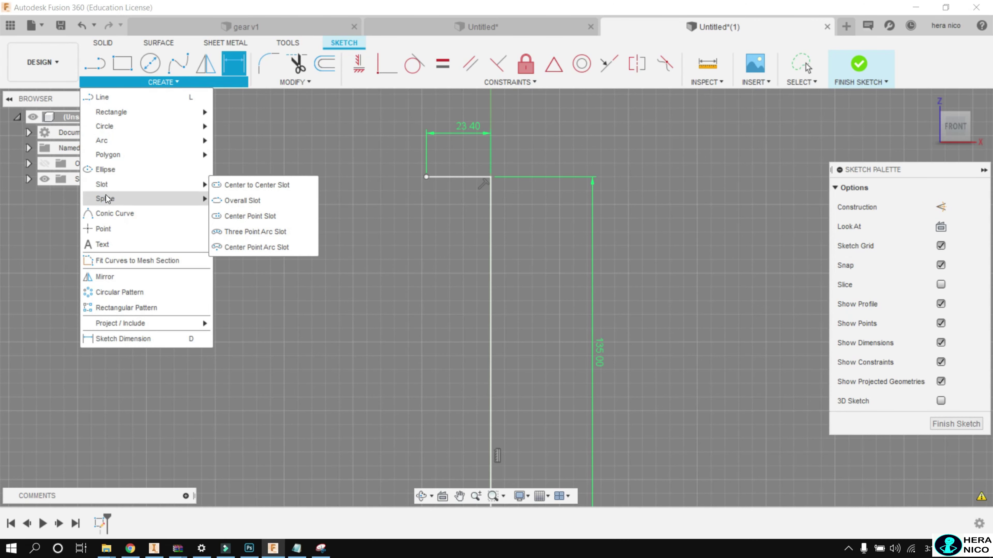
Draw a fit-point spline from the bottom line's end to the top line's end, closing the profile.
mouse_move(105, 198)
click(230, 202)
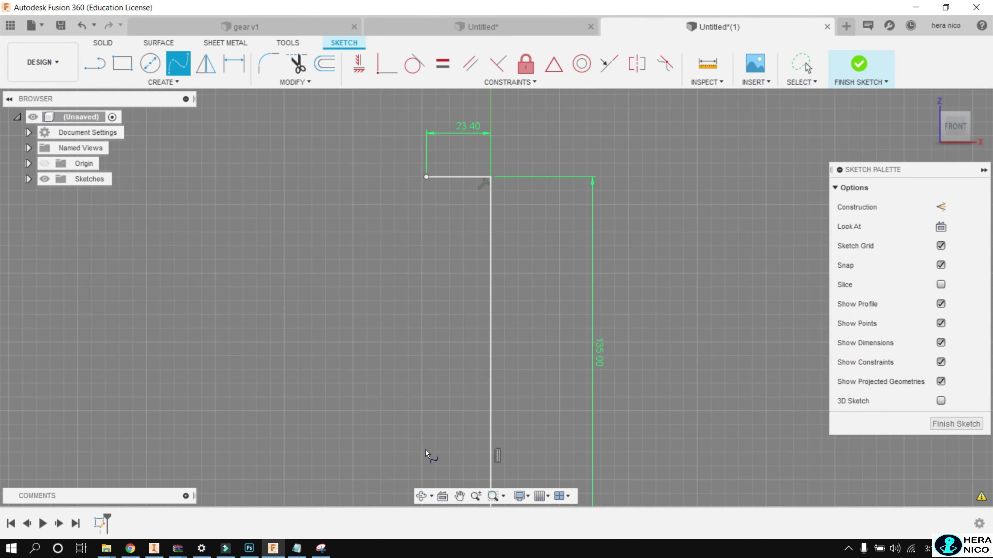
scroll(421, 385, down, 1)
scroll(419, 403, down, 4)
scroll(394, 462, up, 1)
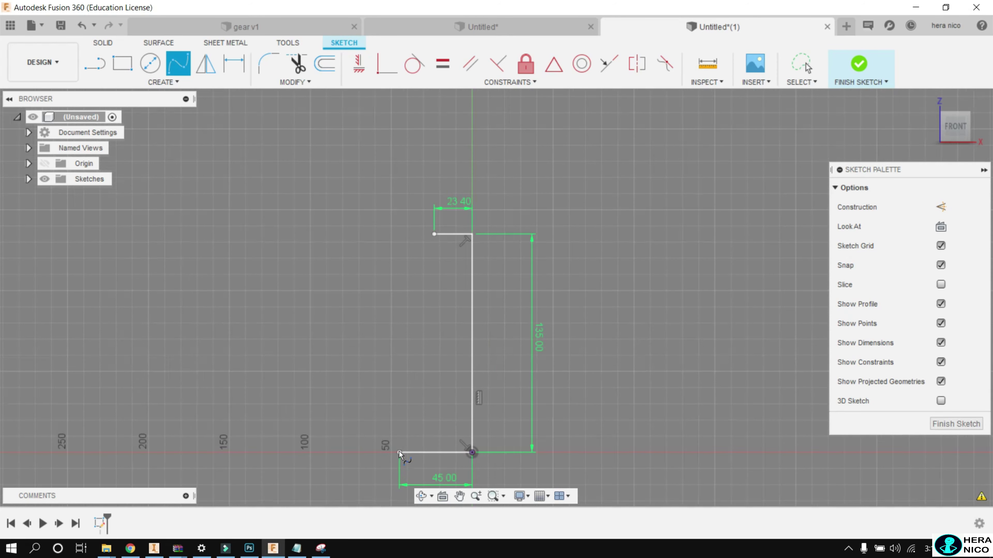
click(398, 452)
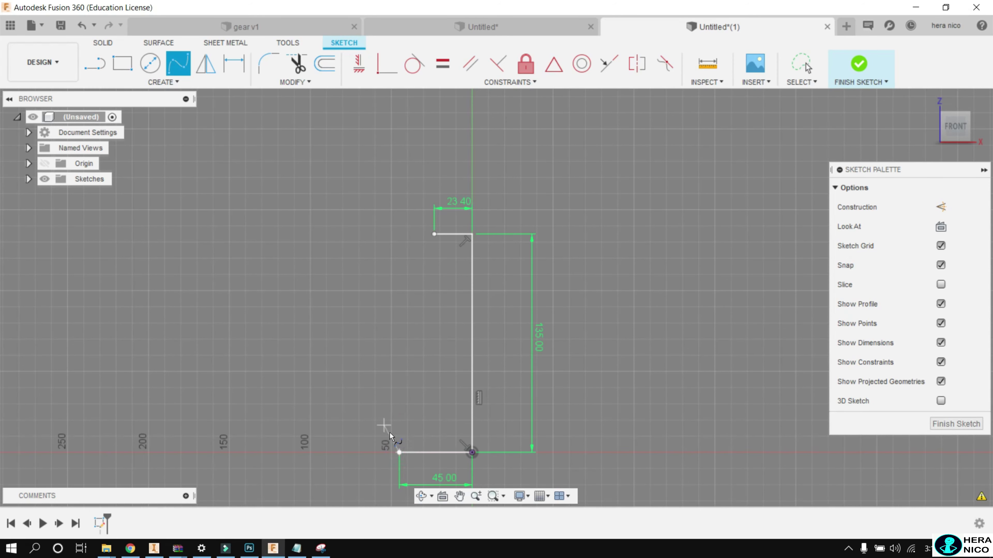
click(359, 323)
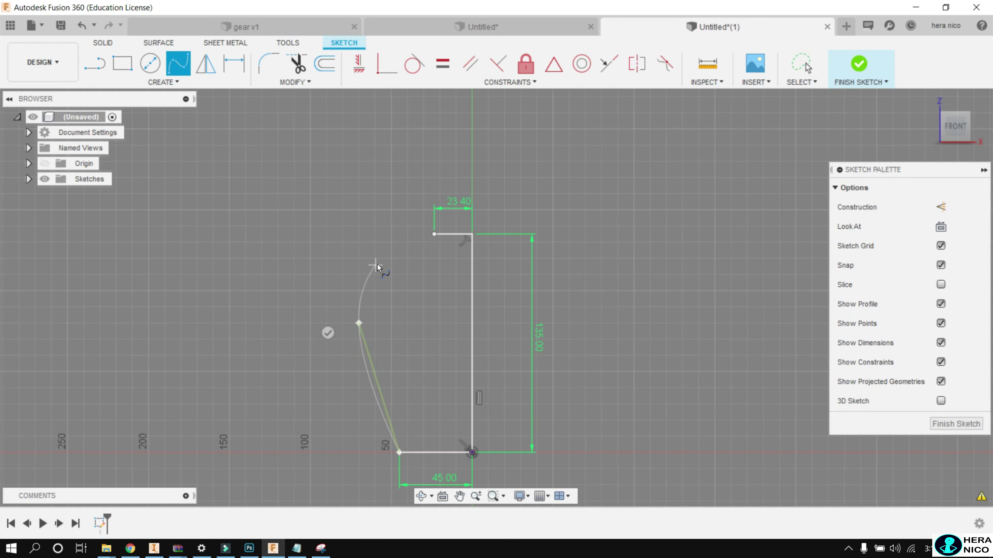
click(377, 263)
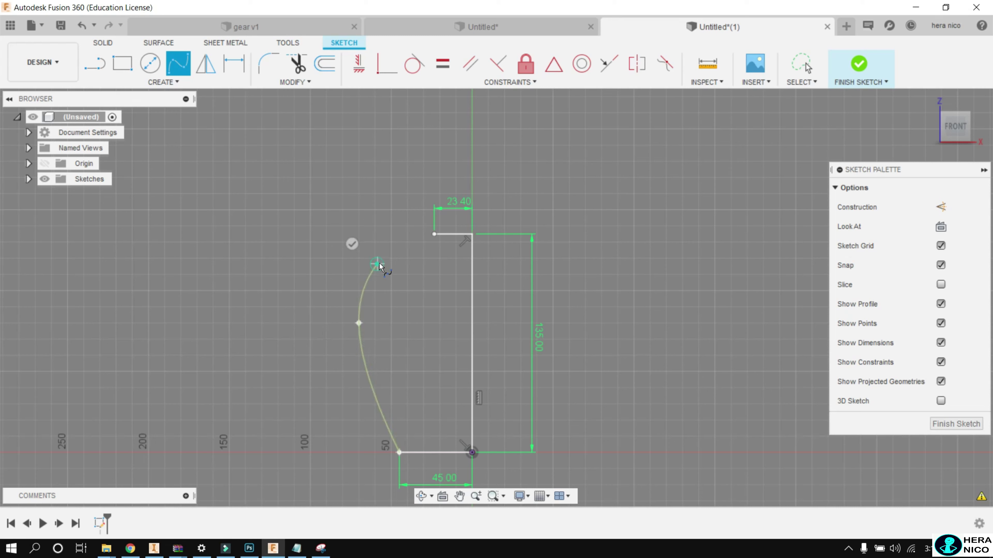
click(436, 235)
click(358, 244)
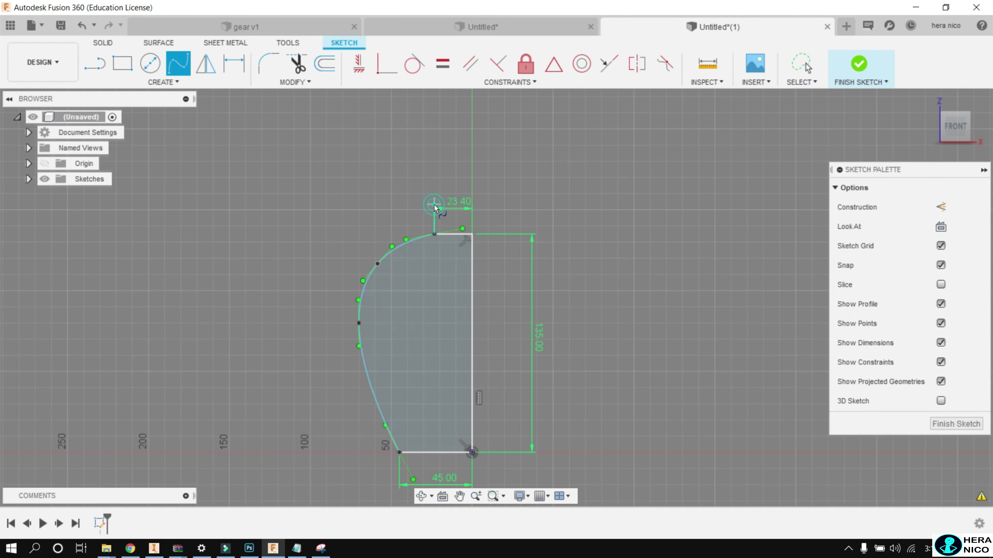
right_click(348, 255)
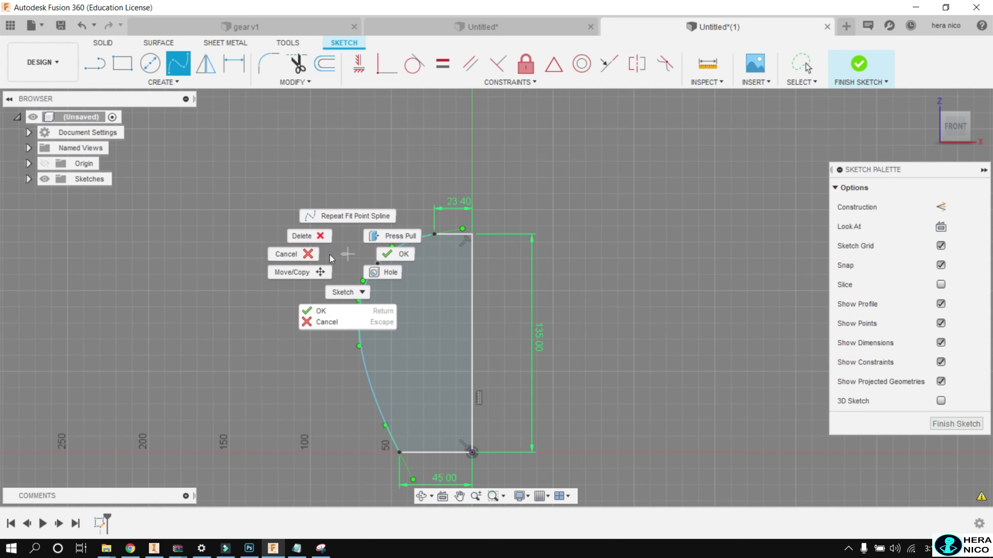
click(278, 254)
Drag the spline's fit points outward to form a smooth bulge.
click(377, 265)
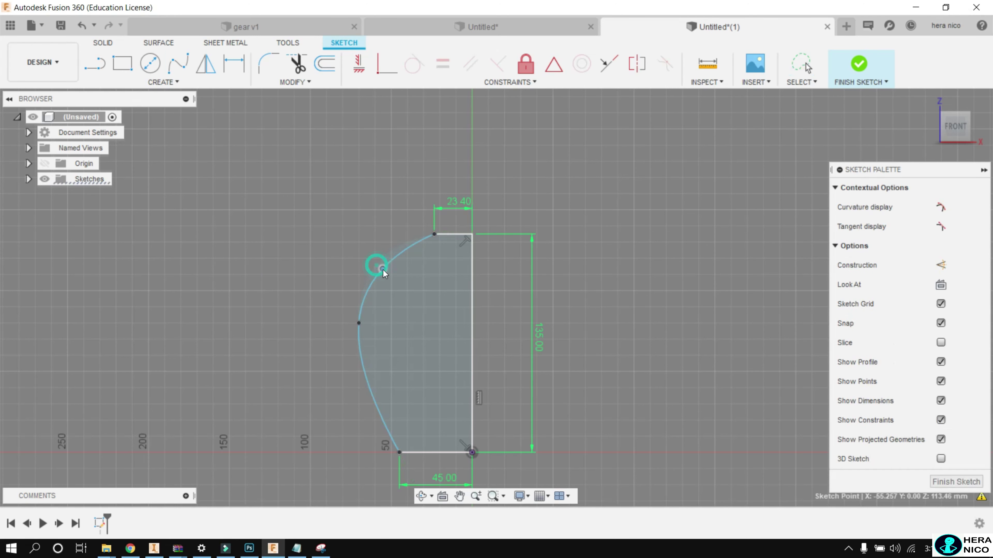
drag(359, 323, 374, 355)
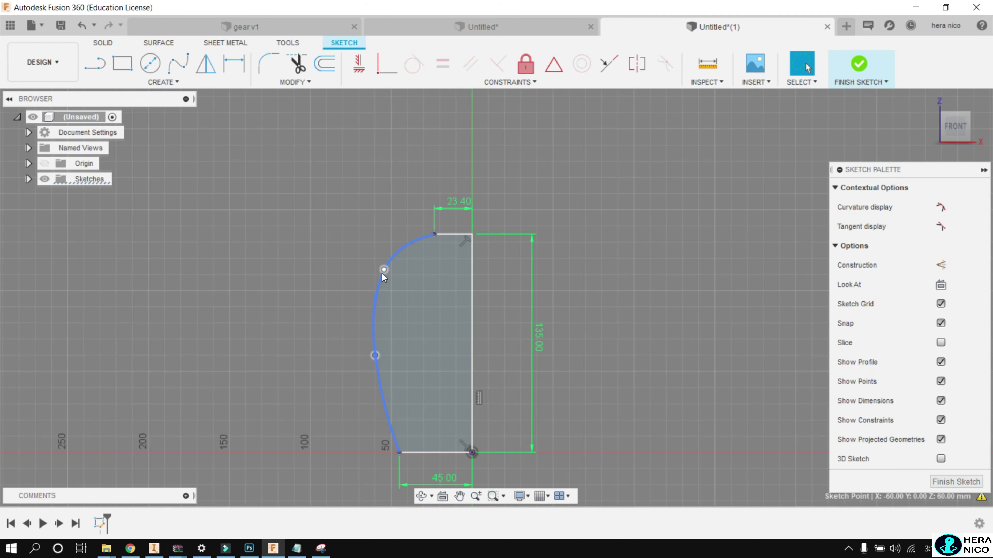
drag(382, 273, 376, 283)
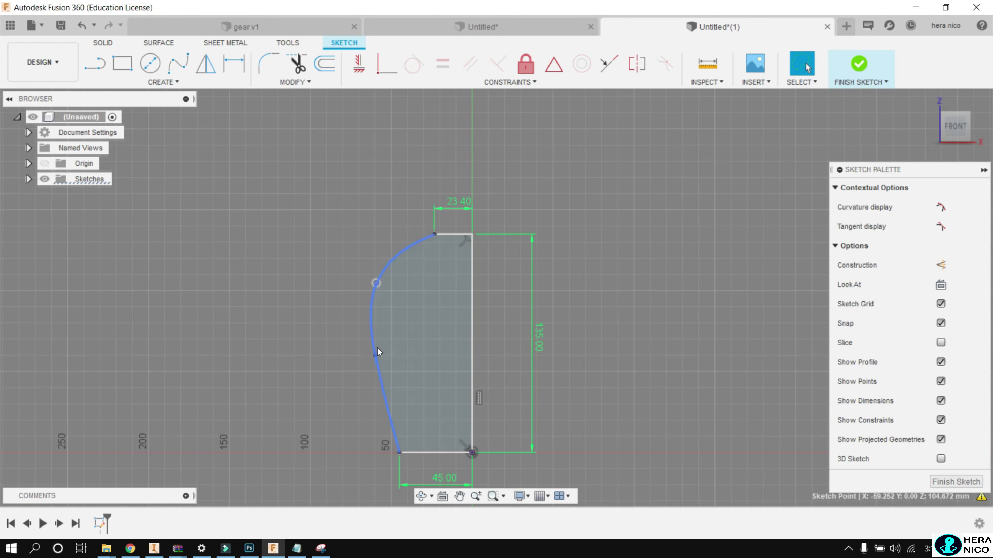
click(375, 356)
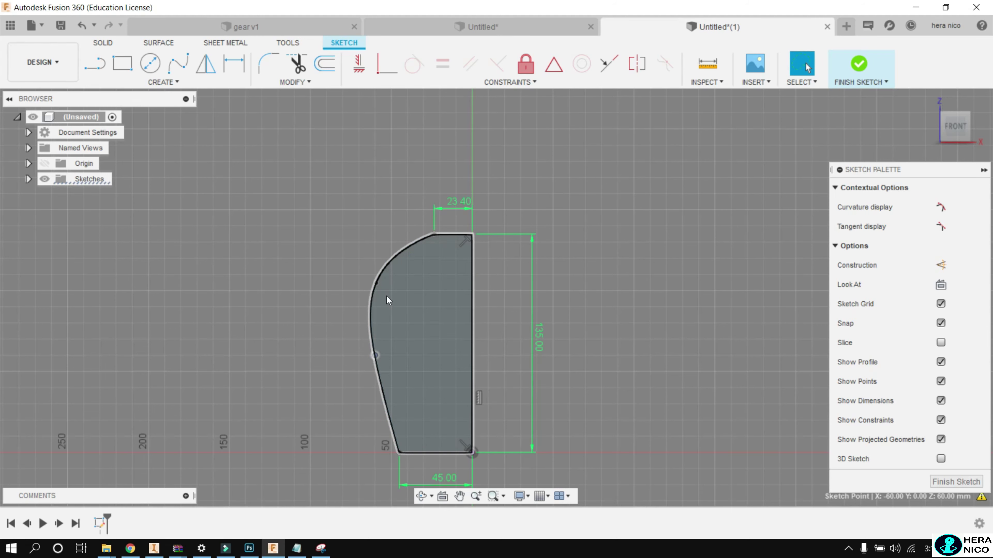
Preview a 360° revolve of the closed profile around the vertical 135 mm line.
click(103, 43)
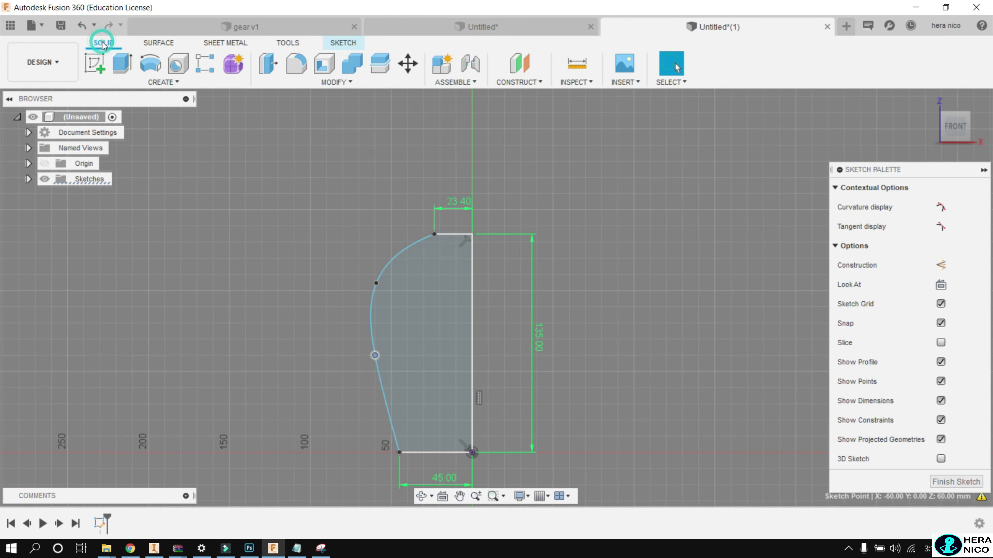
click(147, 70)
click(433, 295)
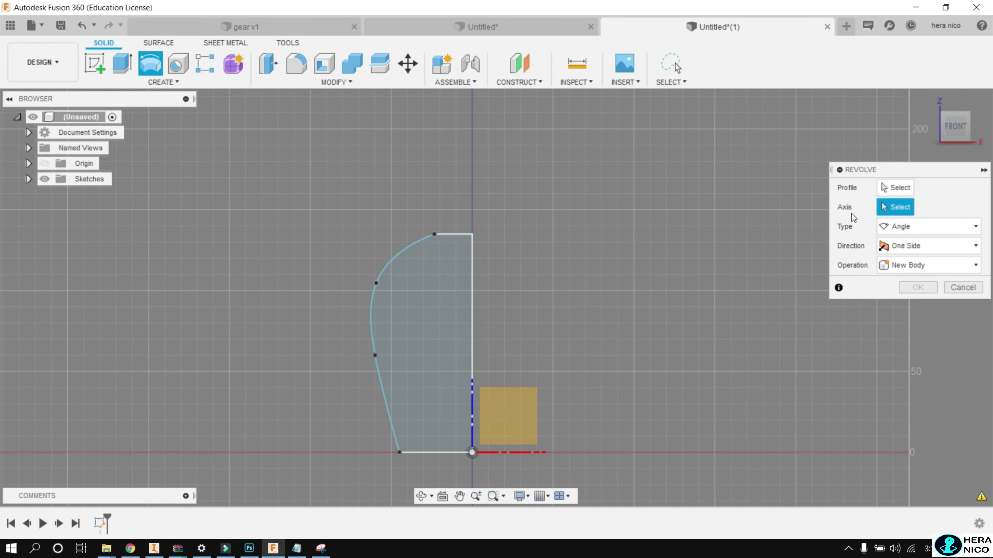
click(473, 330)
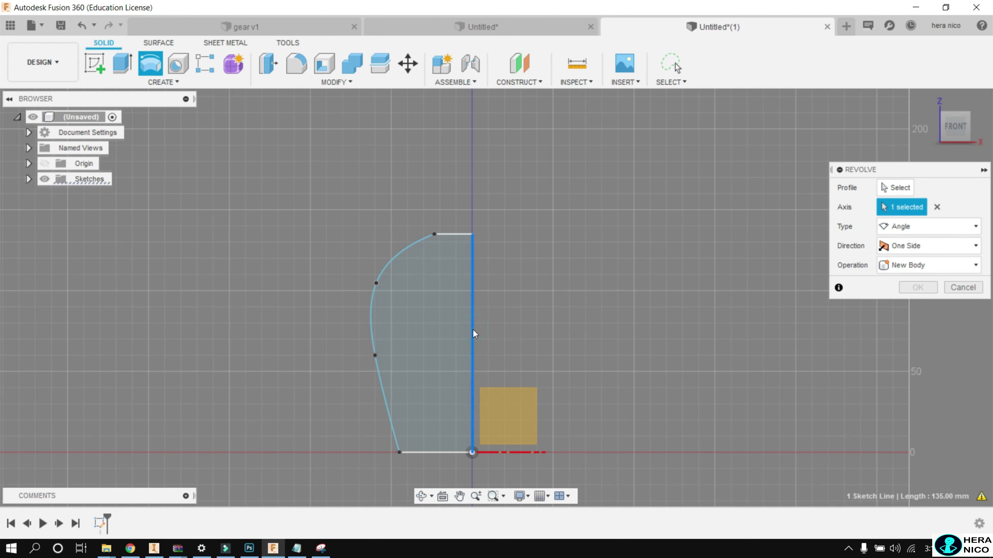
click(891, 189)
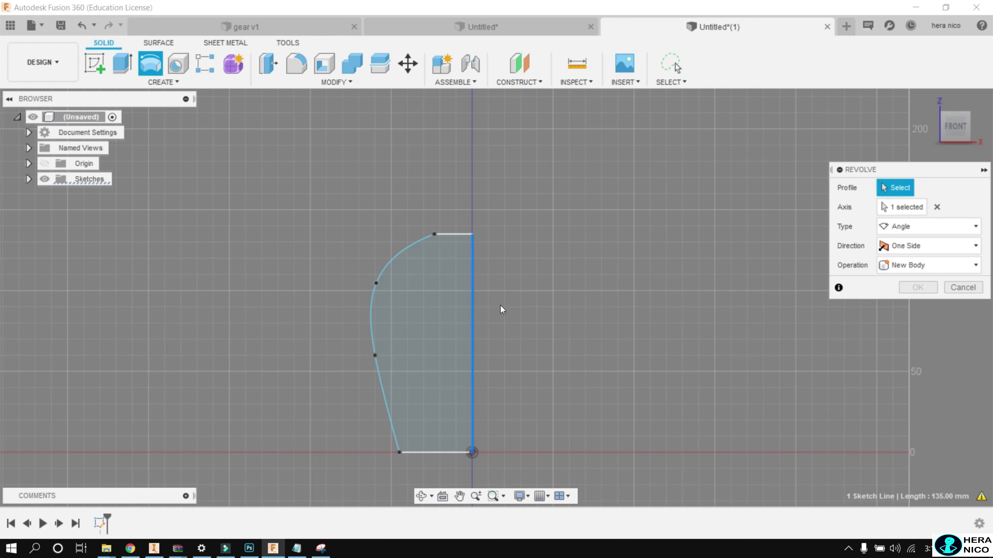
click(452, 316)
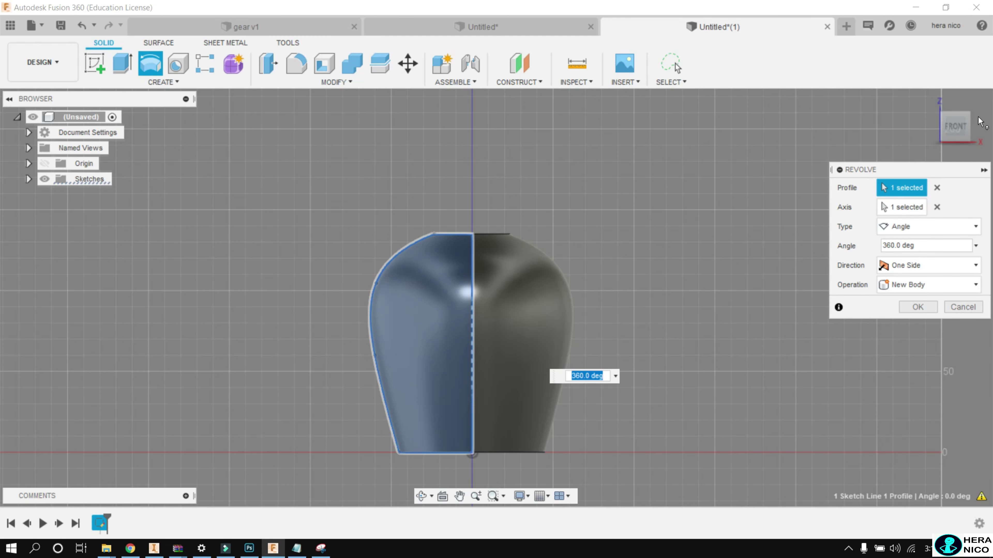
click(970, 114)
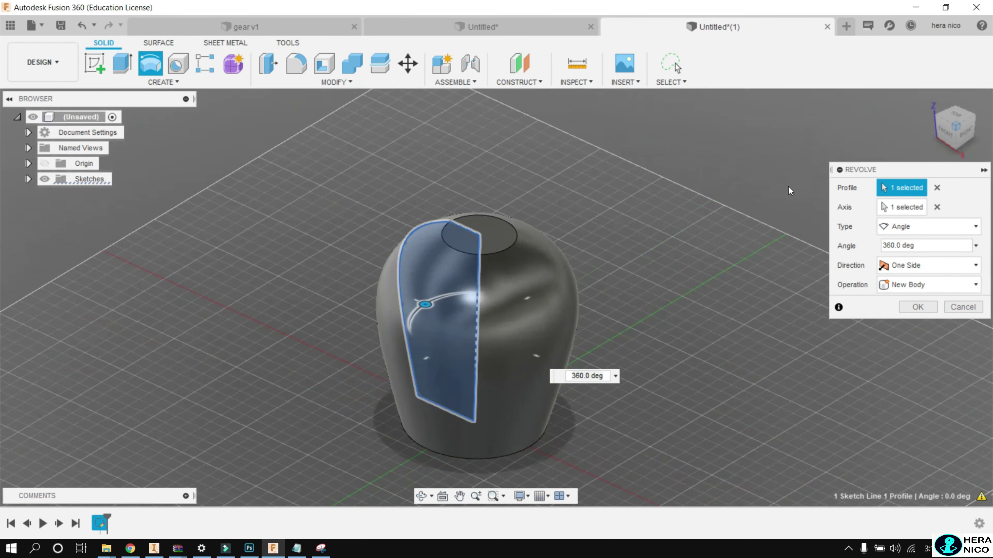
Confirm the revolve and shell the body to 3 mm, removing top and bottom faces.
click(914, 309)
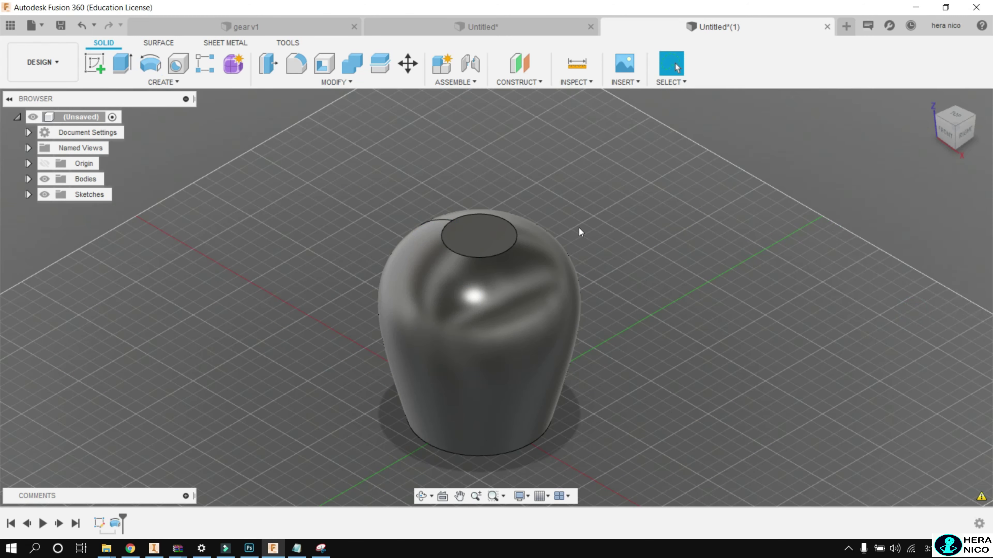
click(321, 71)
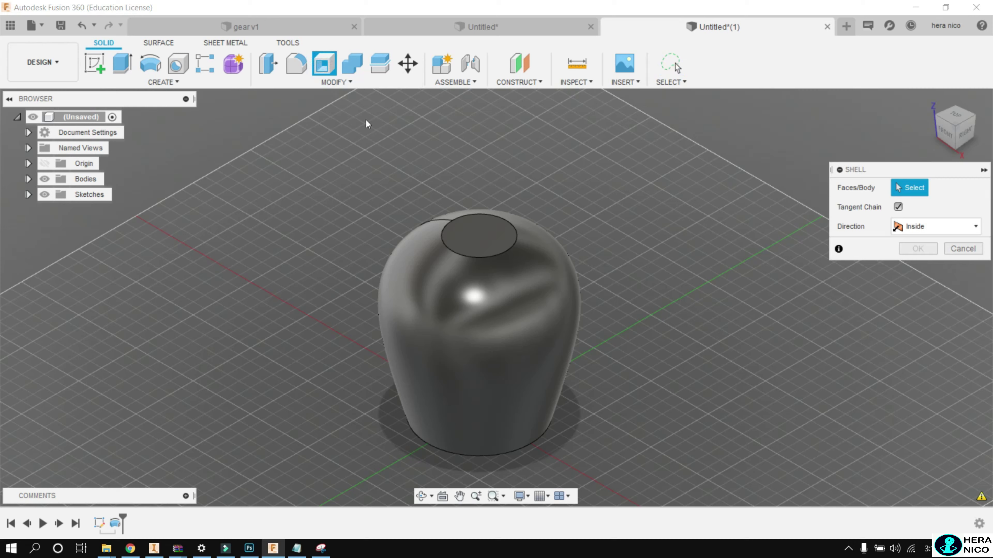
click(471, 239)
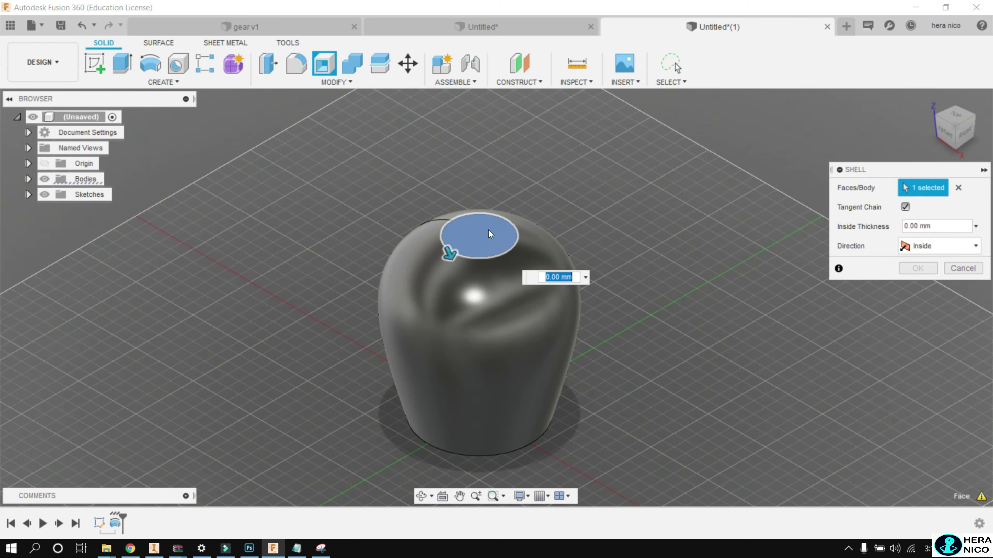
click(955, 148)
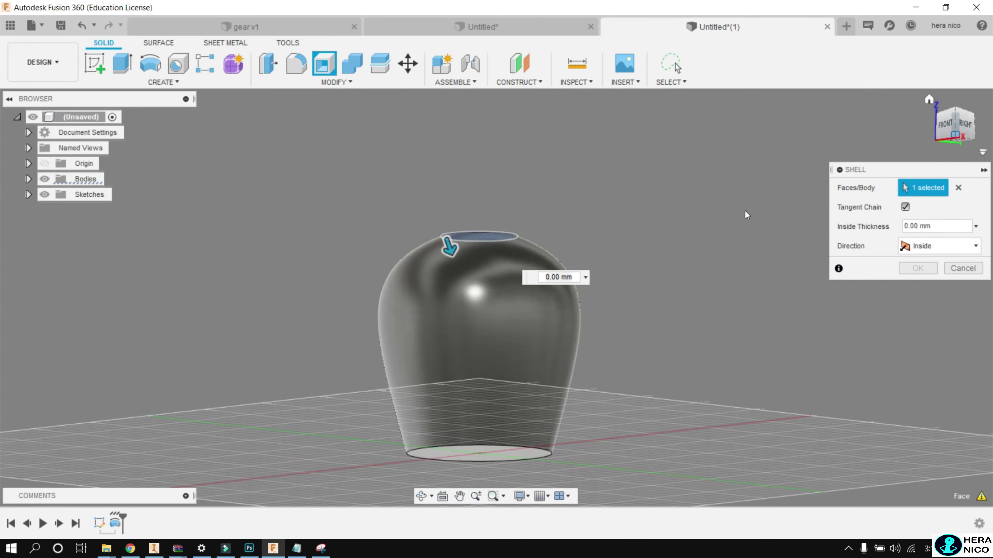
click(467, 420)
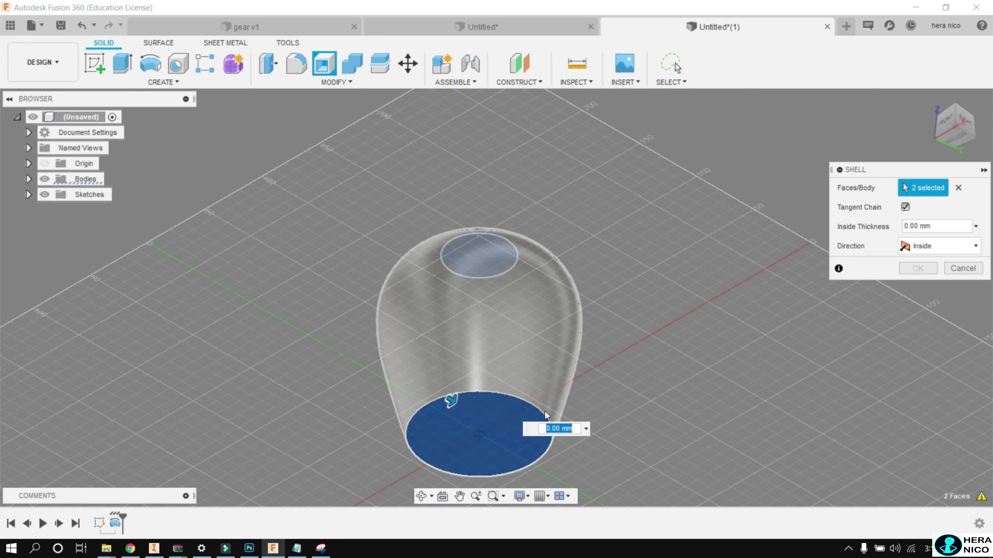
text(3)
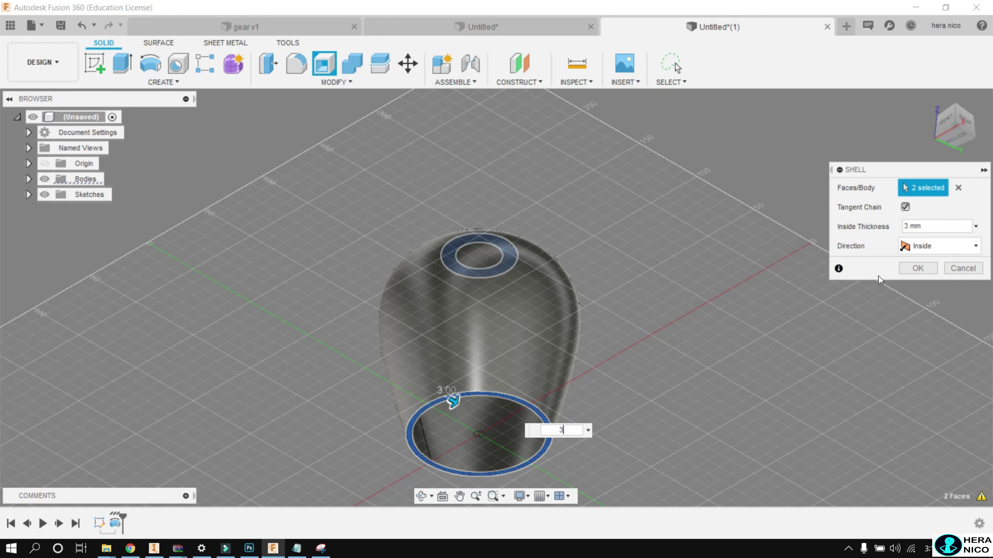
click(926, 271)
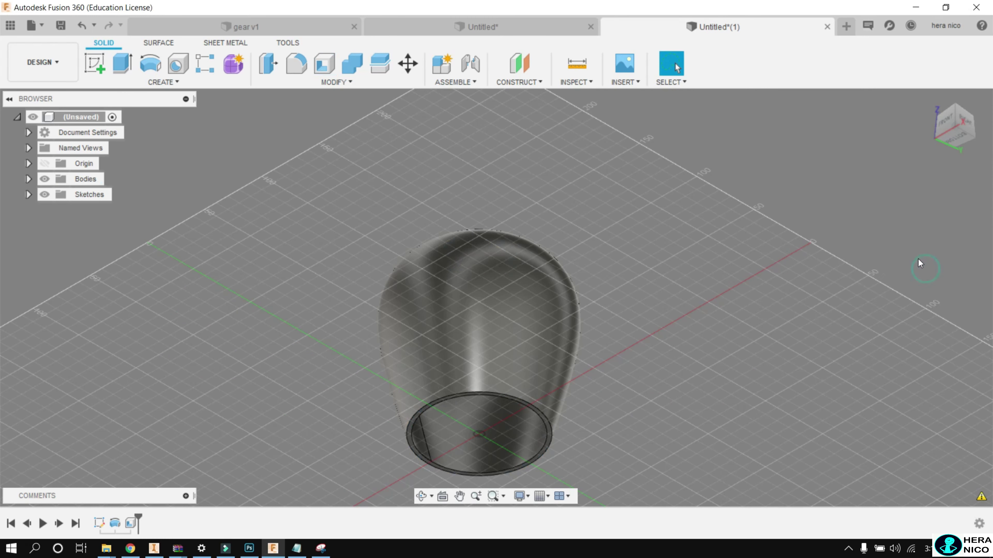
Create an offset construction plane -8 mm from the top ring face.
click(948, 126)
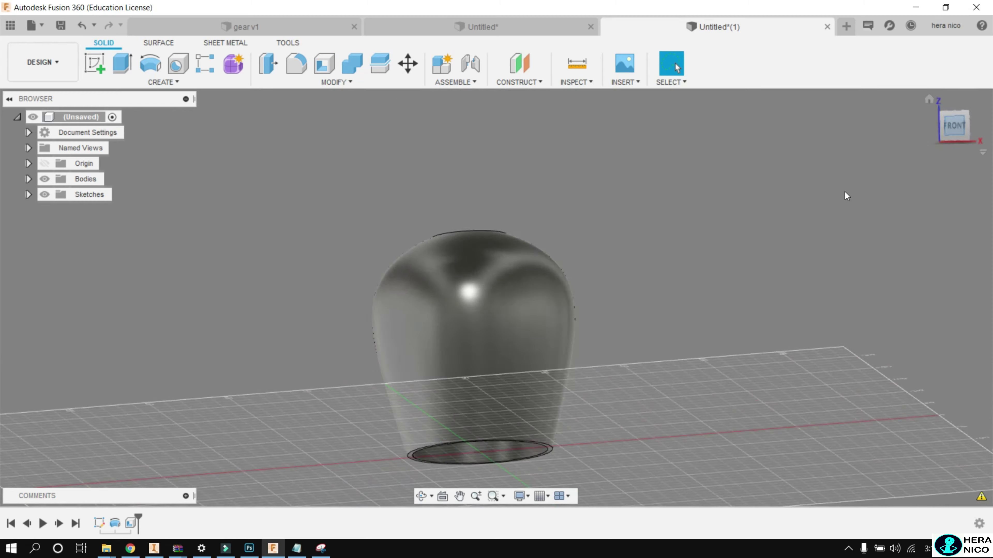
click(520, 65)
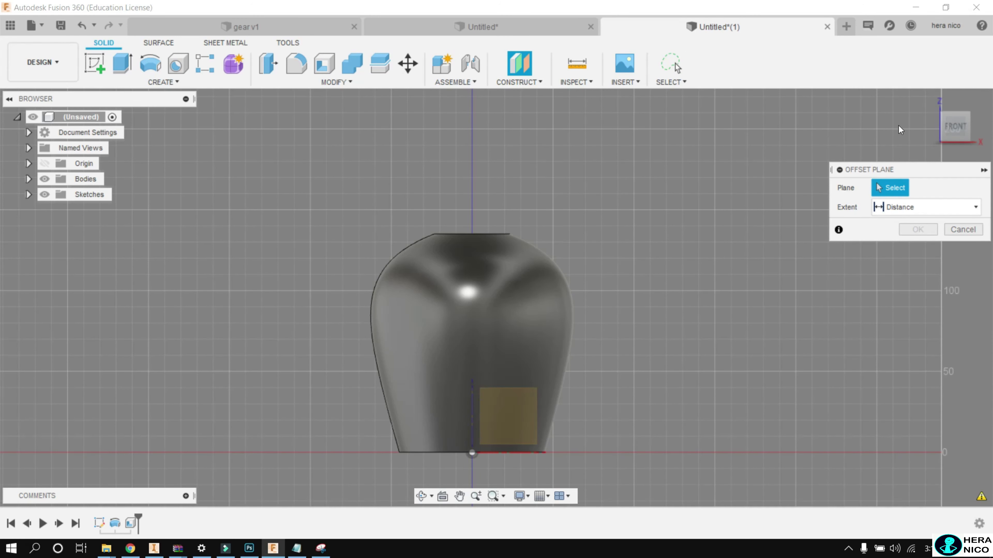
click(963, 117)
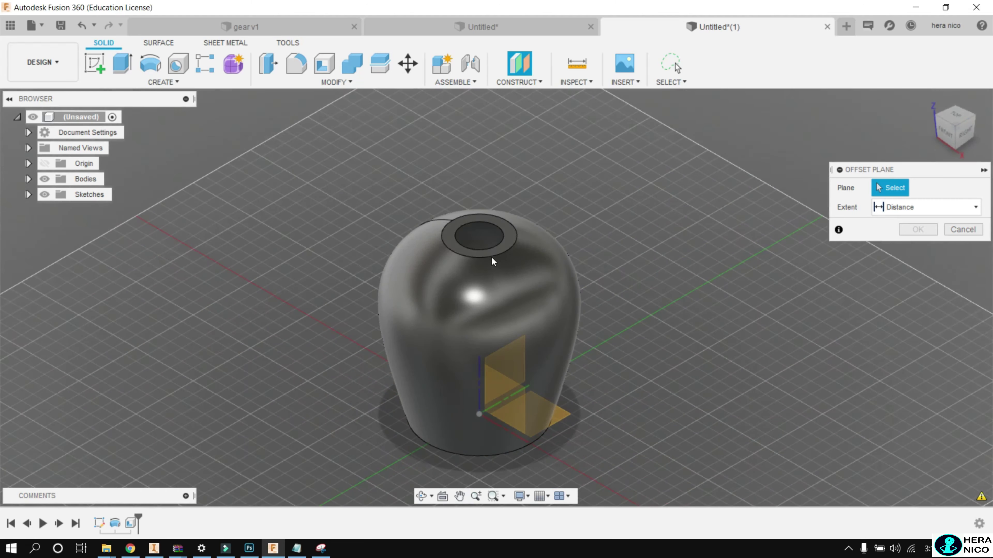
click(492, 251)
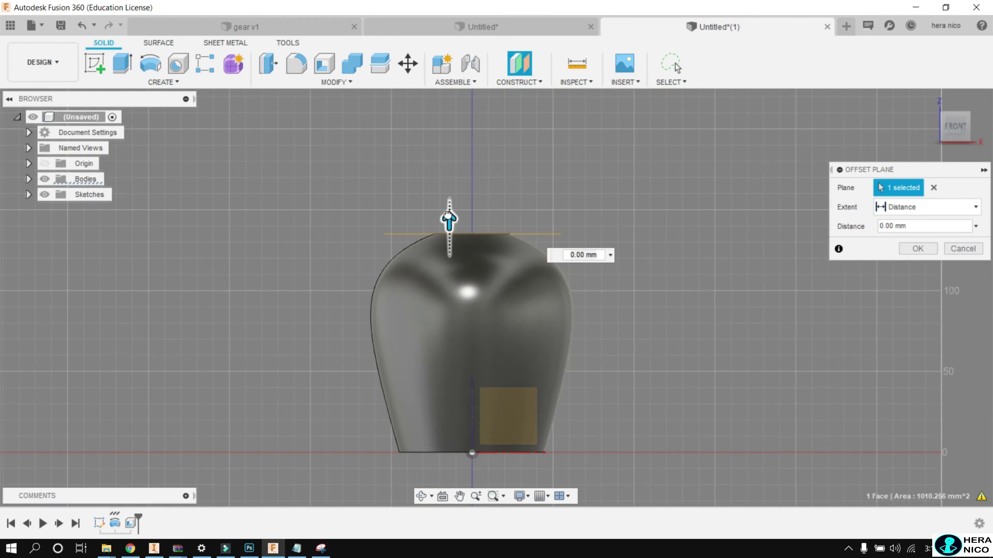
drag(448, 215, 450, 259)
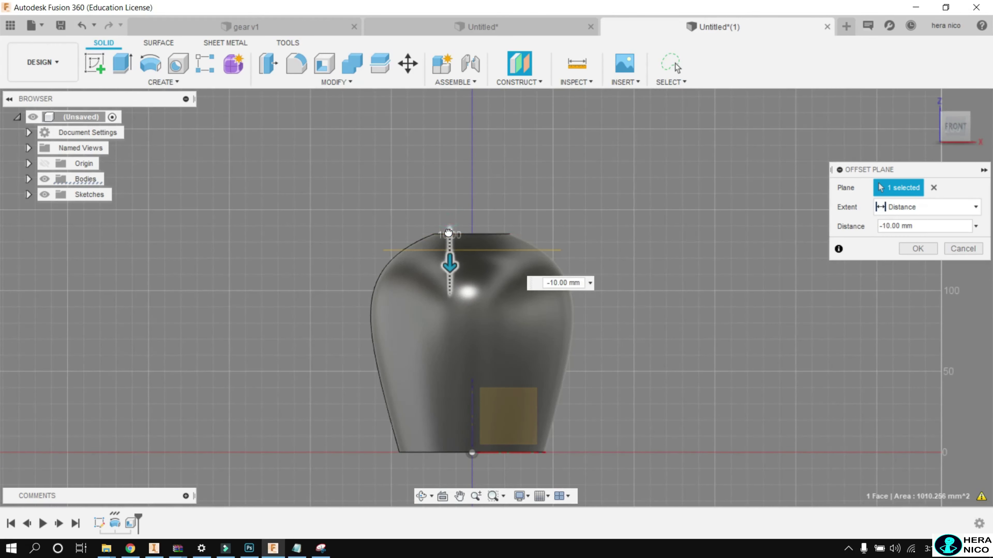
text(-8)
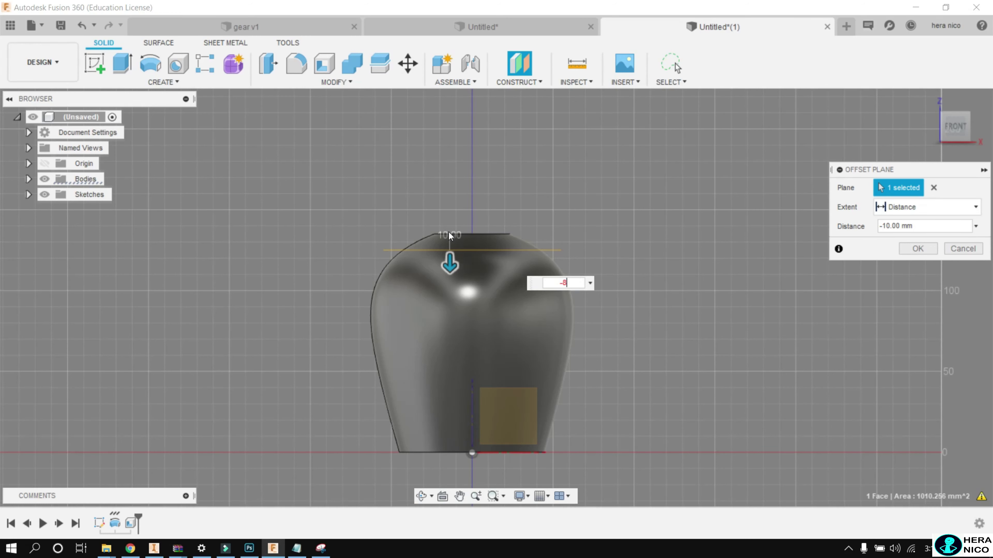
key(Return)
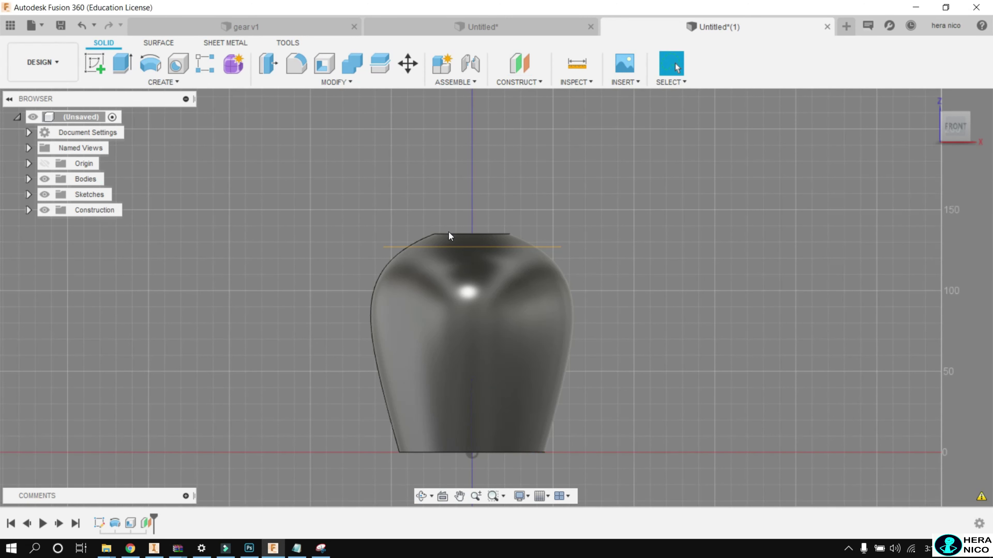
Split the vase body using the top offset plane as the splitting tool.
mouse_move(955, 127)
click(968, 115)
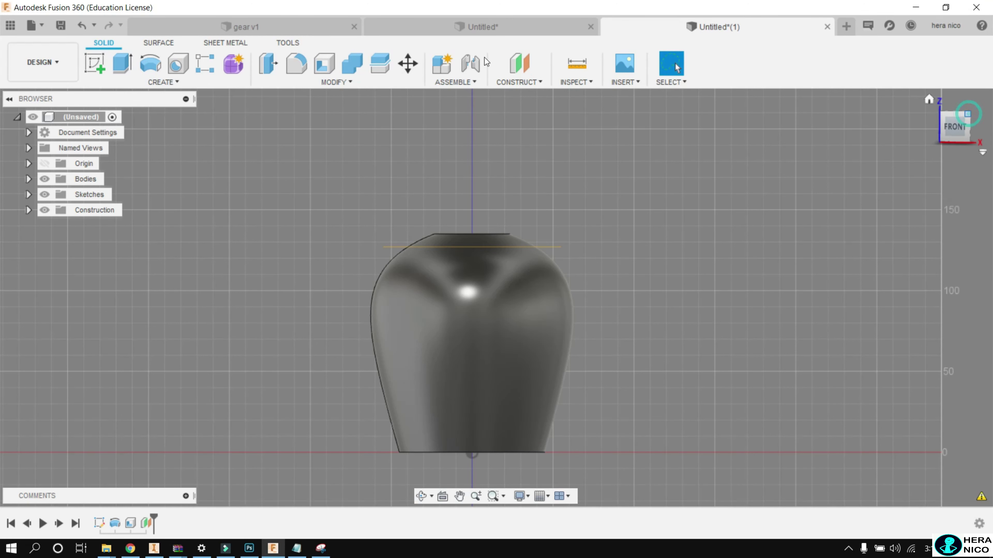
click(329, 83)
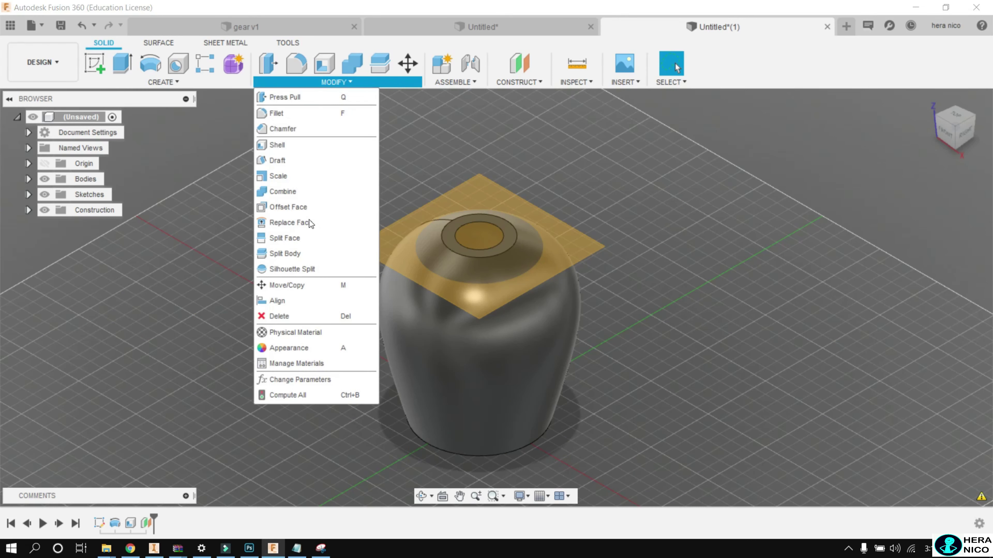
click(286, 255)
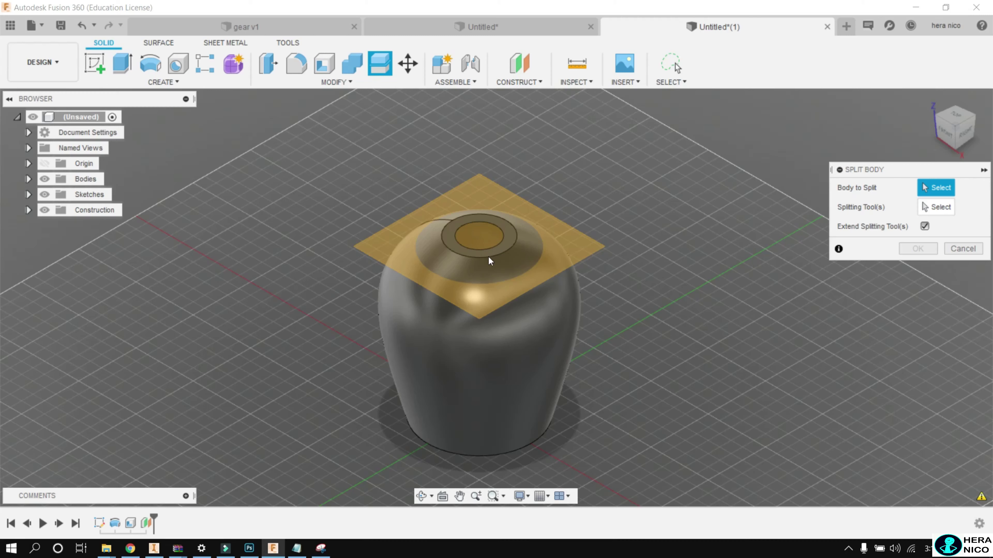
click(945, 132)
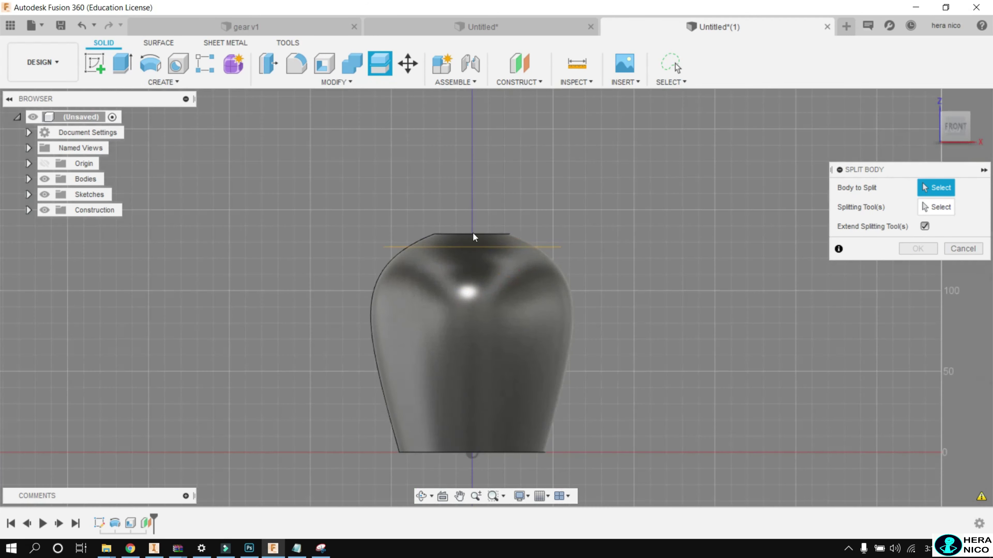
click(435, 293)
click(936, 207)
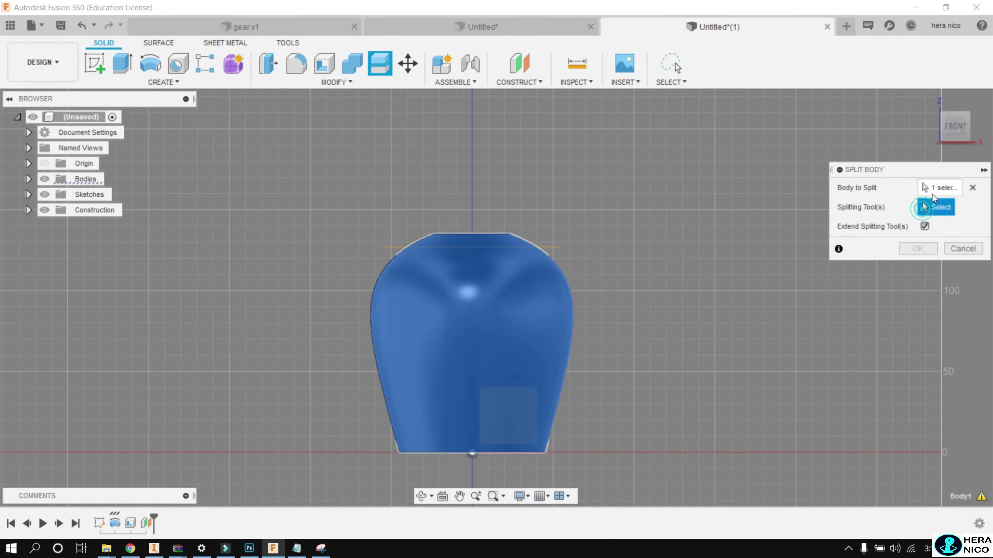
click(965, 116)
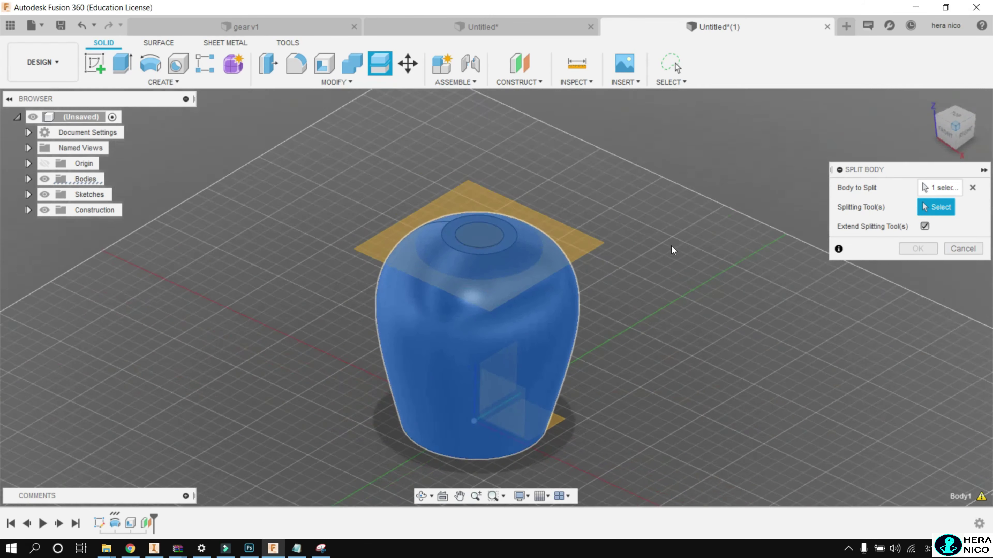
click(584, 248)
click(917, 229)
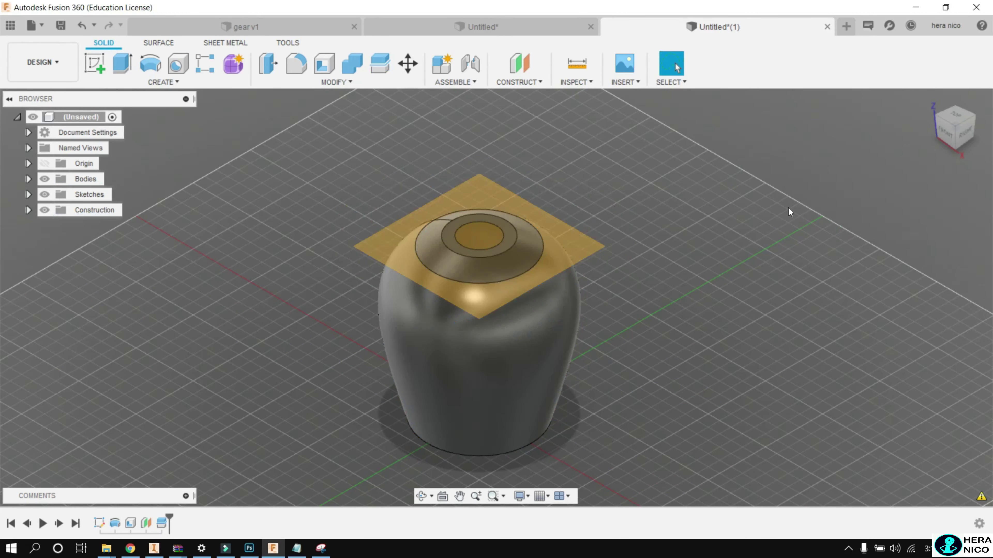
click(946, 135)
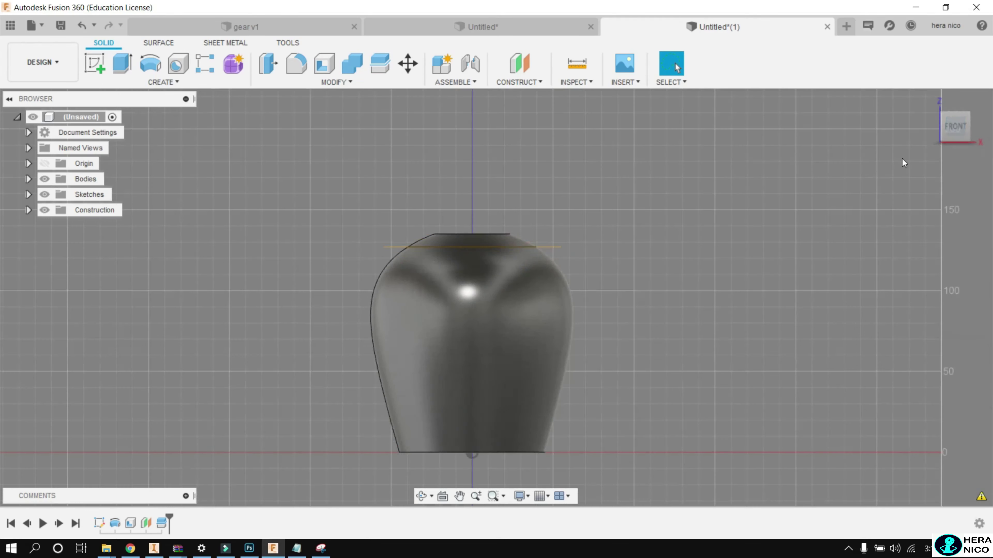
Create an offset construction plane 8 mm up from the vase's bottom ring face.
click(967, 143)
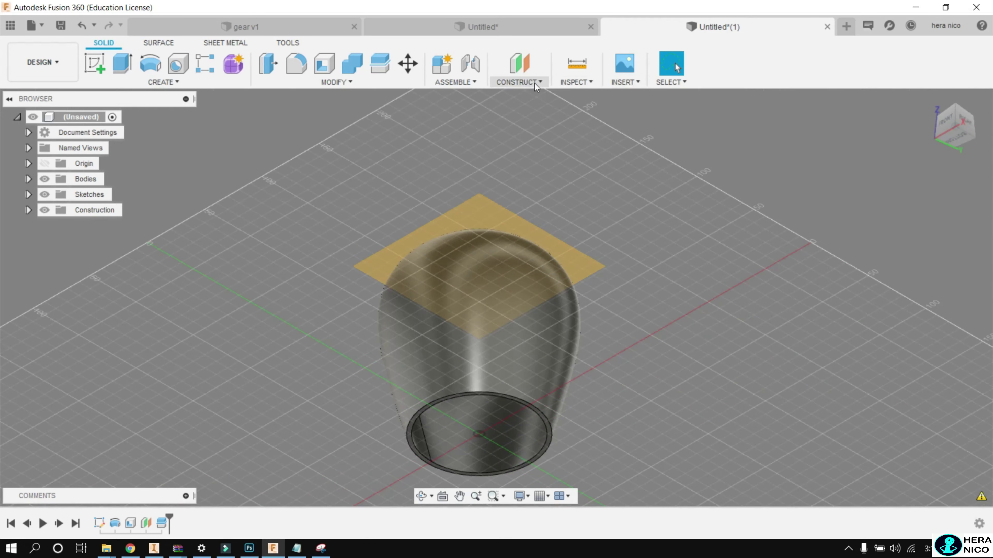
click(519, 65)
scroll(455, 397, up, 3)
scroll(456, 392, up, 2)
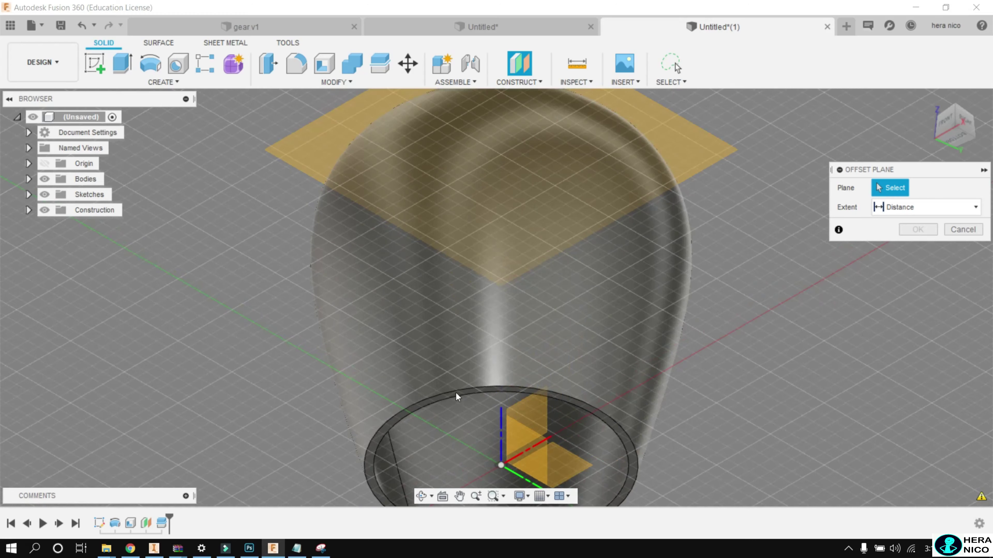
scroll(457, 393, up, 3)
click(457, 393)
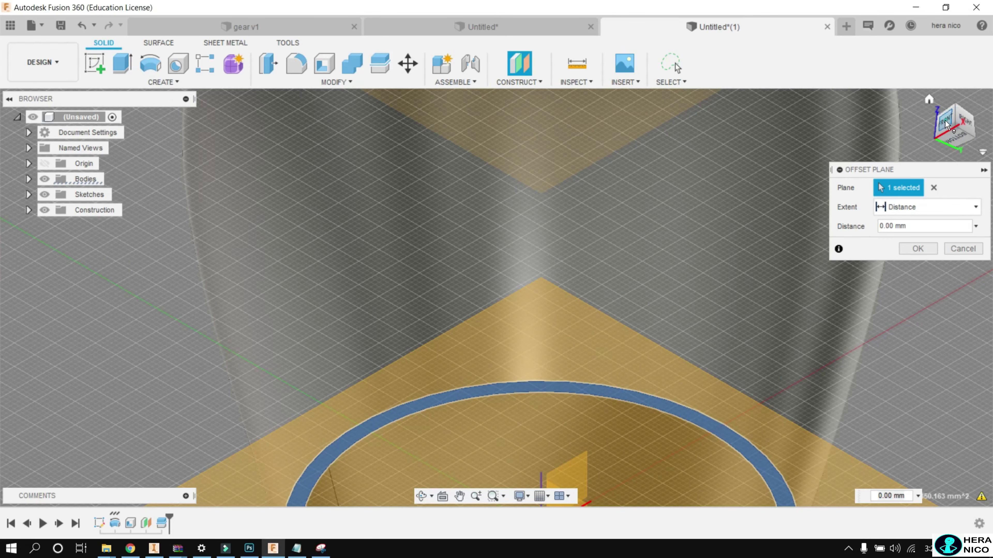
click(938, 128)
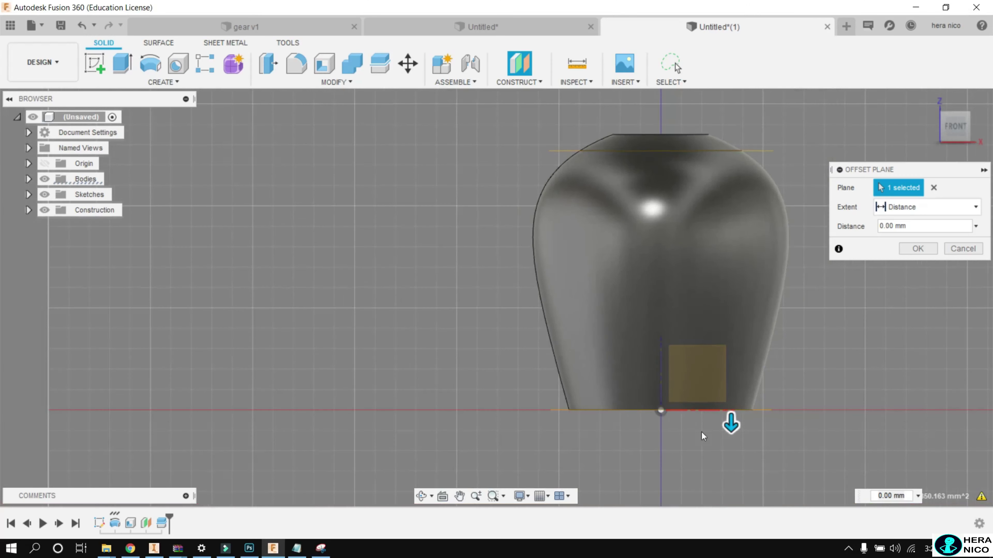
drag(732, 427, 729, 394)
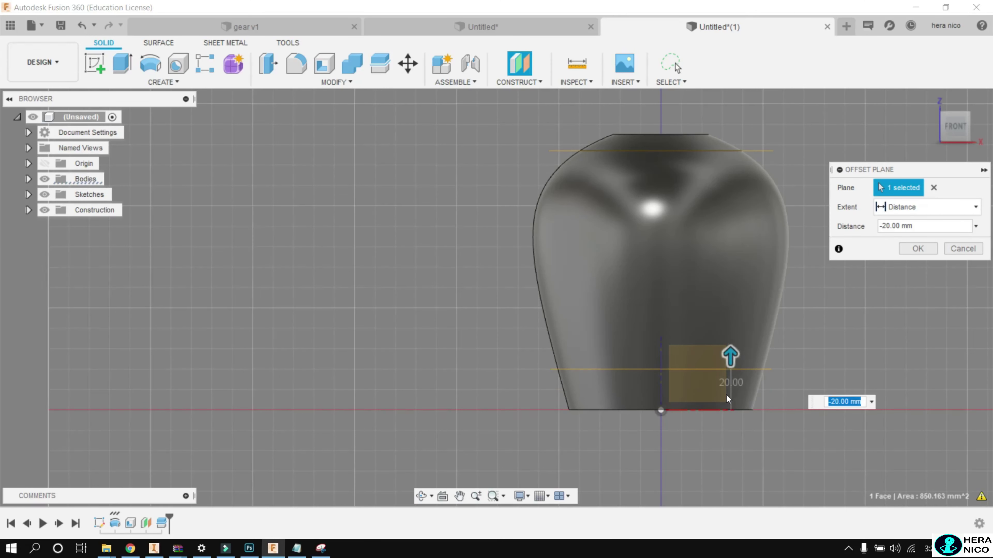
key(BackSpace)
text(8)
key(Return)
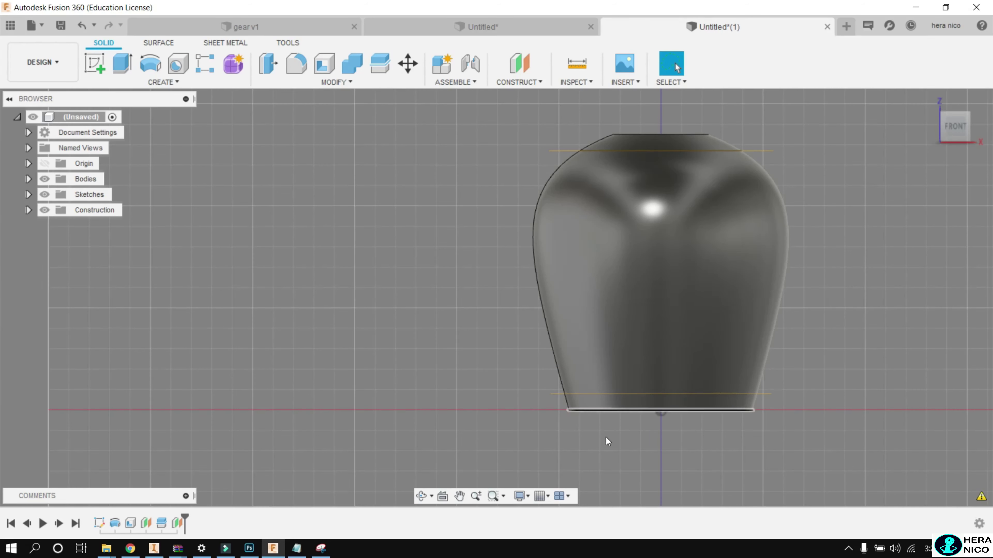
click(321, 82)
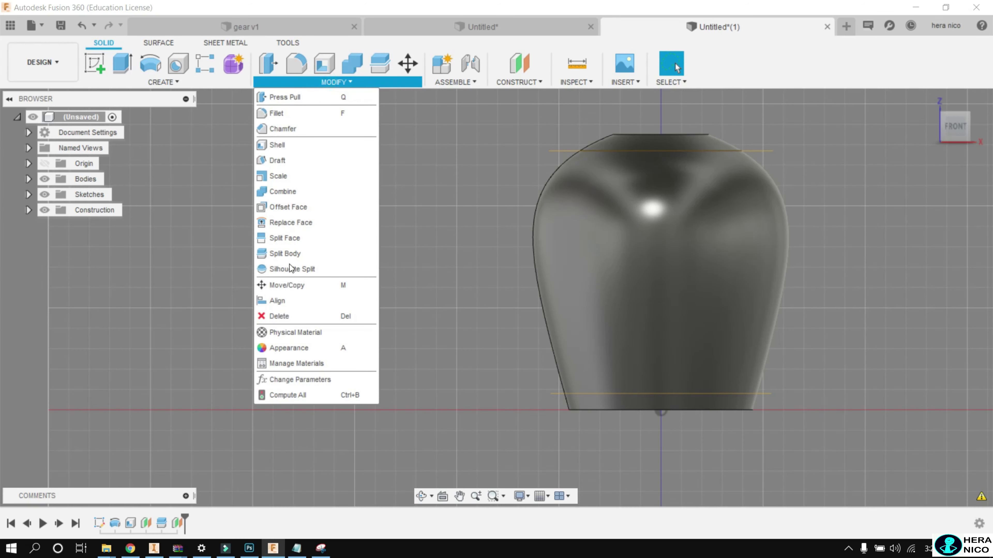
Split the vase body at the lower offset plane near its bottom.
click(282, 254)
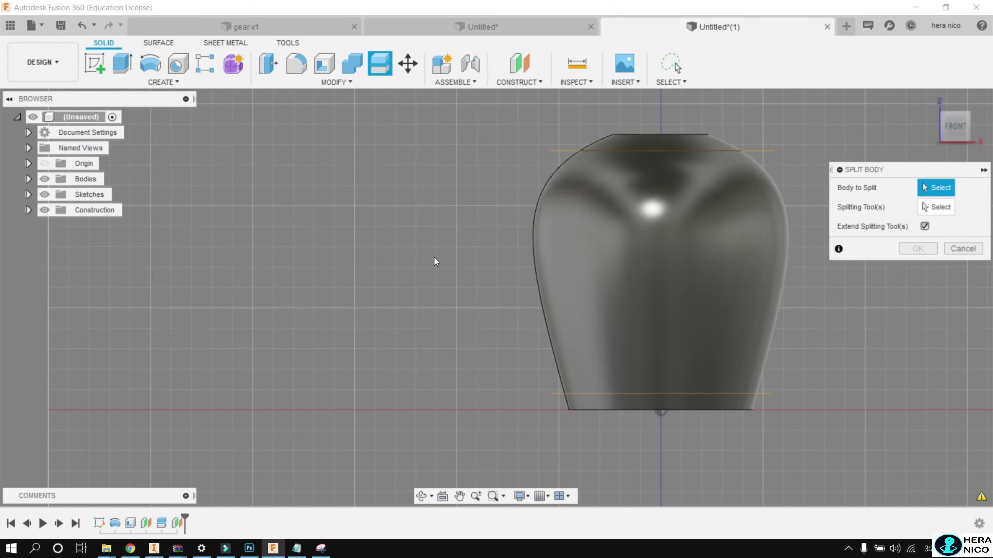
click(967, 141)
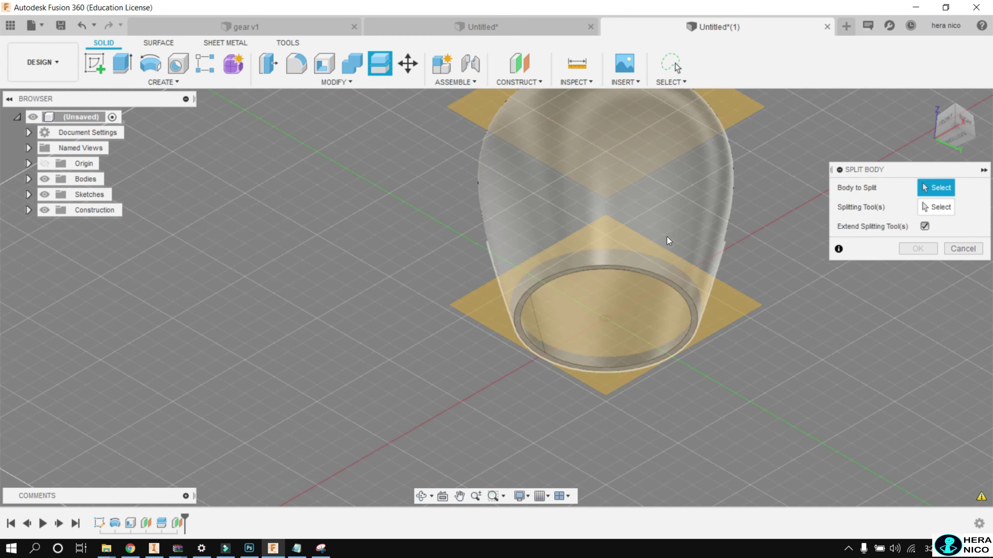
click(671, 226)
click(938, 205)
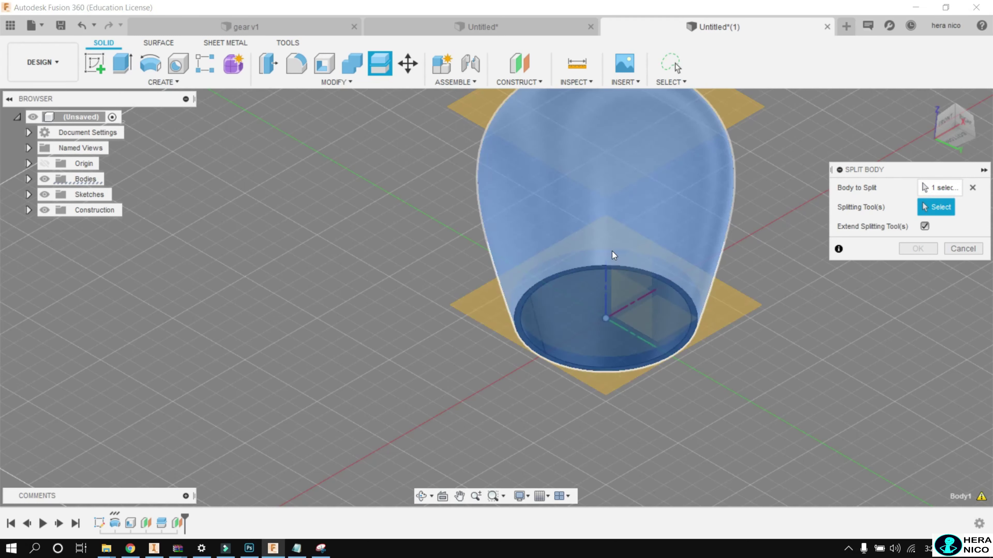
click(462, 305)
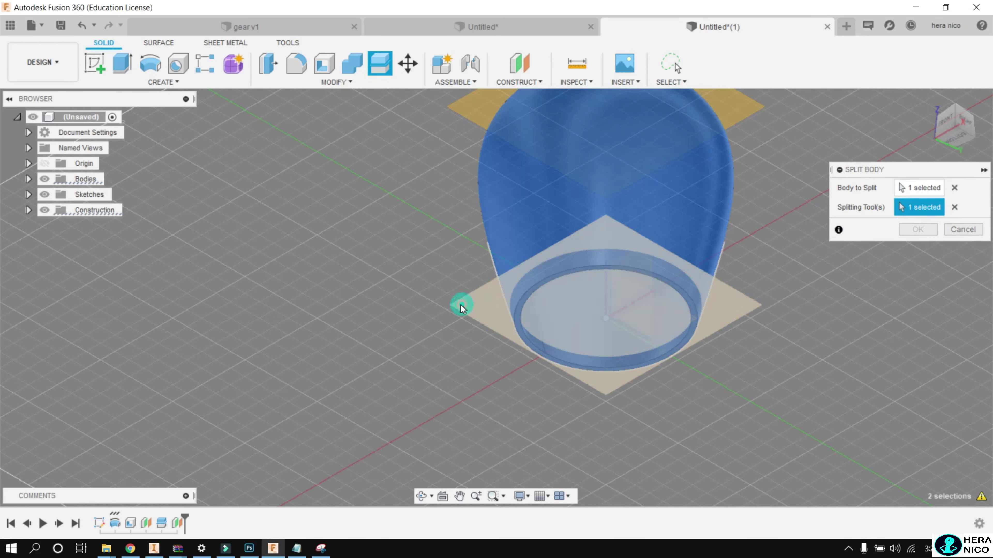
click(917, 229)
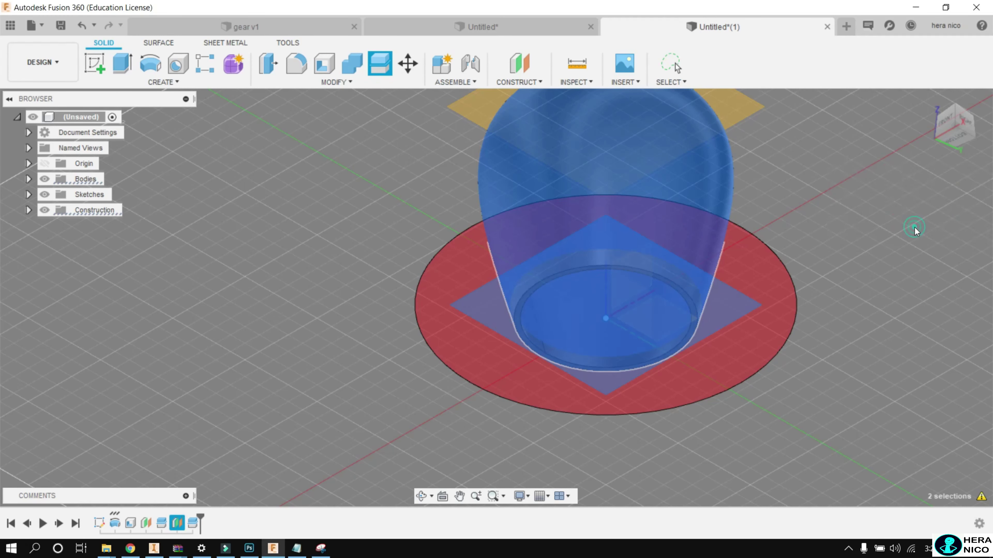
click(942, 122)
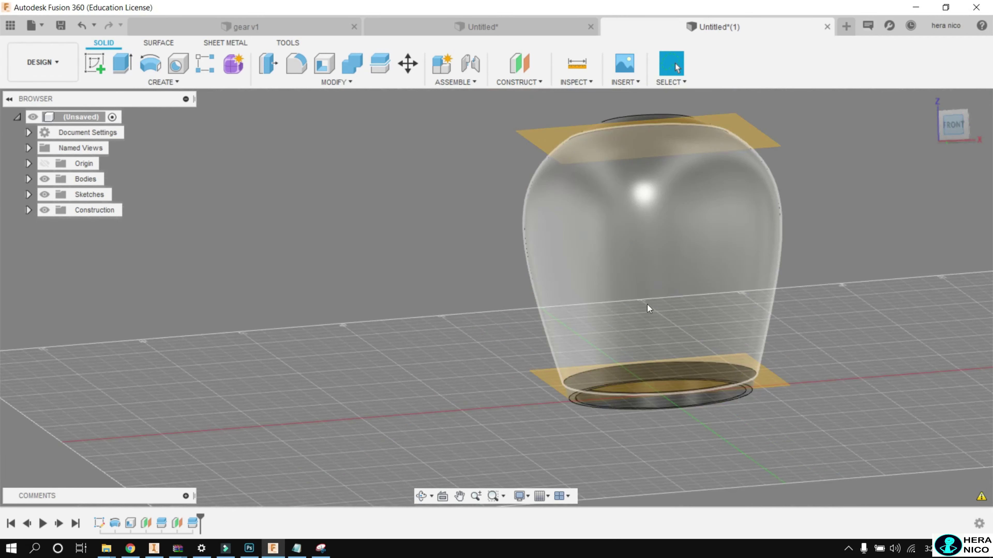
scroll(722, 288, up, 1)
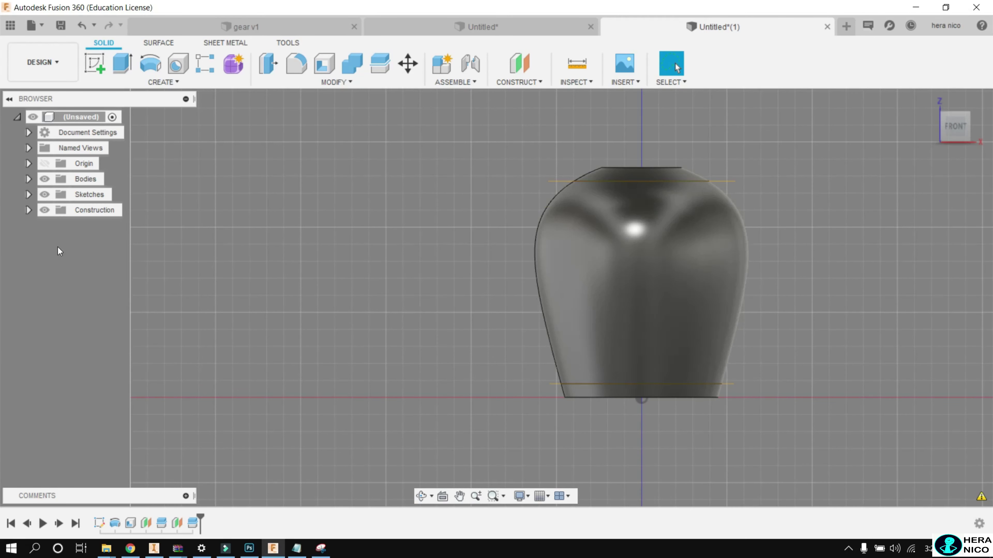
Hide the construction planes Plane1 and Plane2.
click(29, 212)
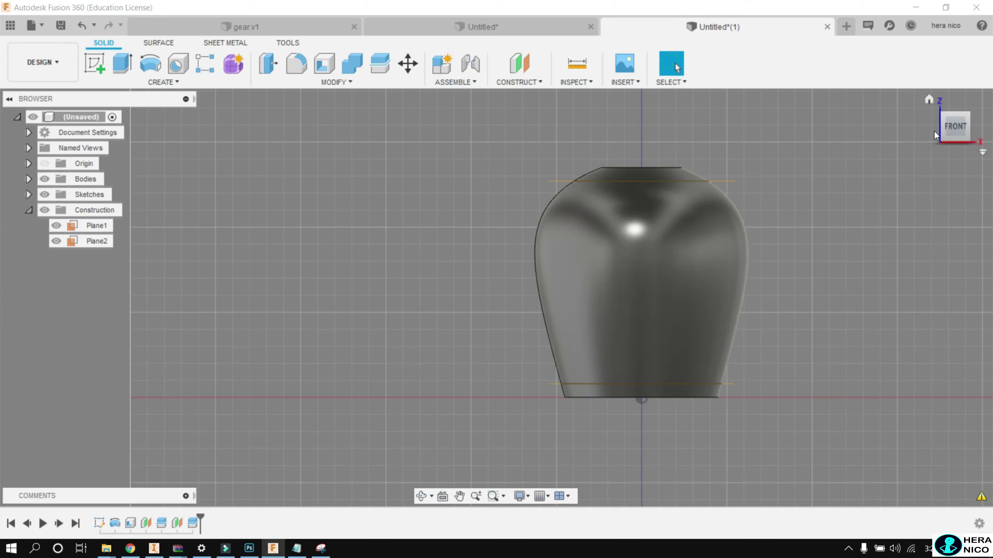
click(968, 116)
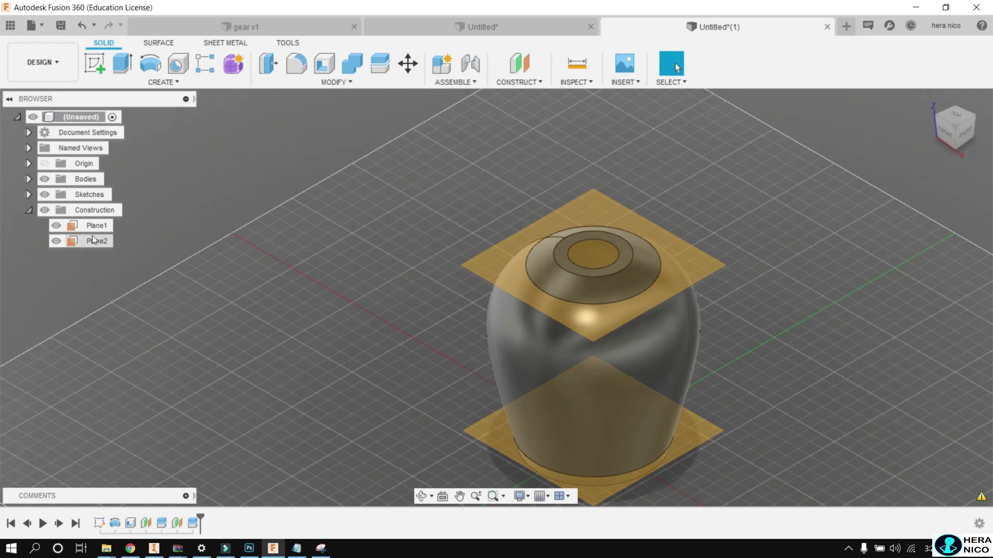
click(56, 226)
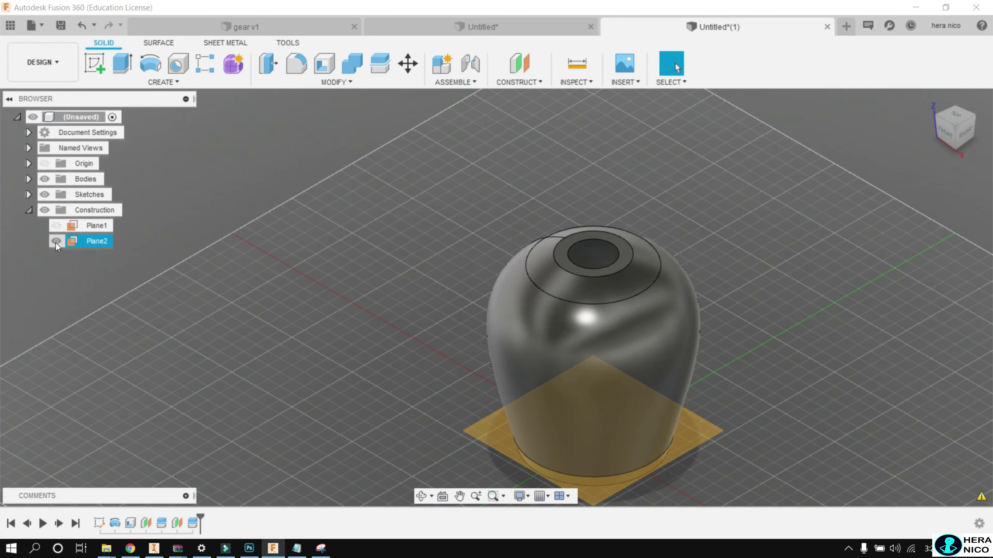
click(56, 243)
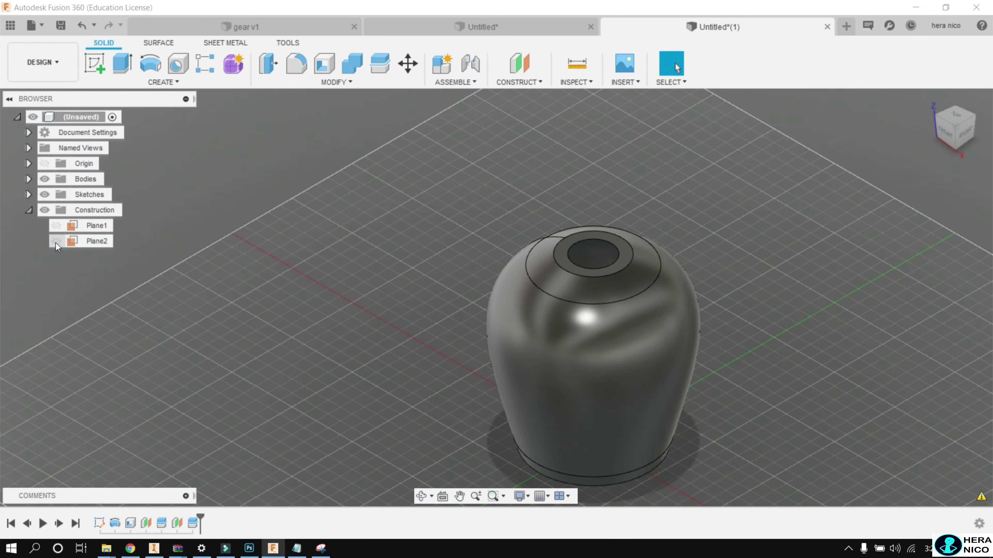
click(942, 132)
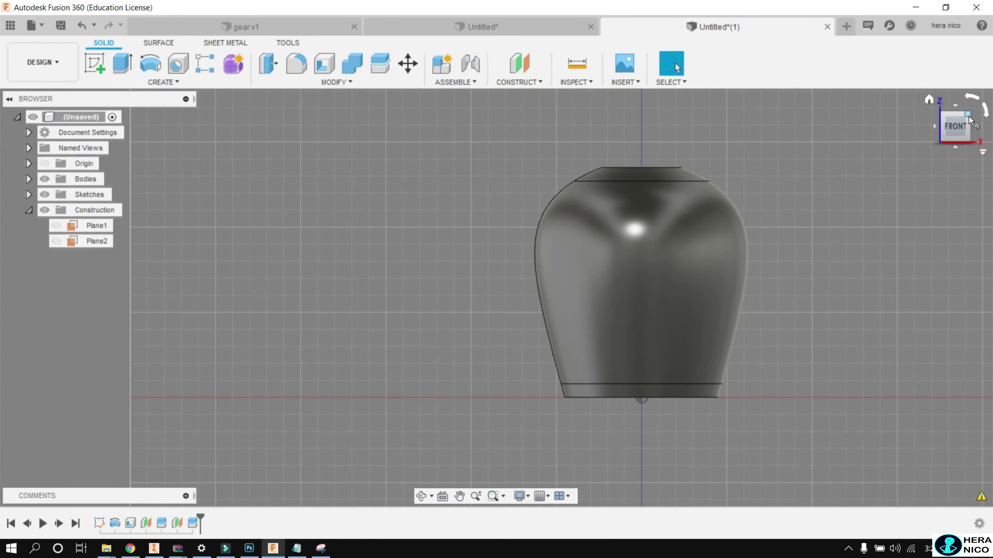
click(934, 103)
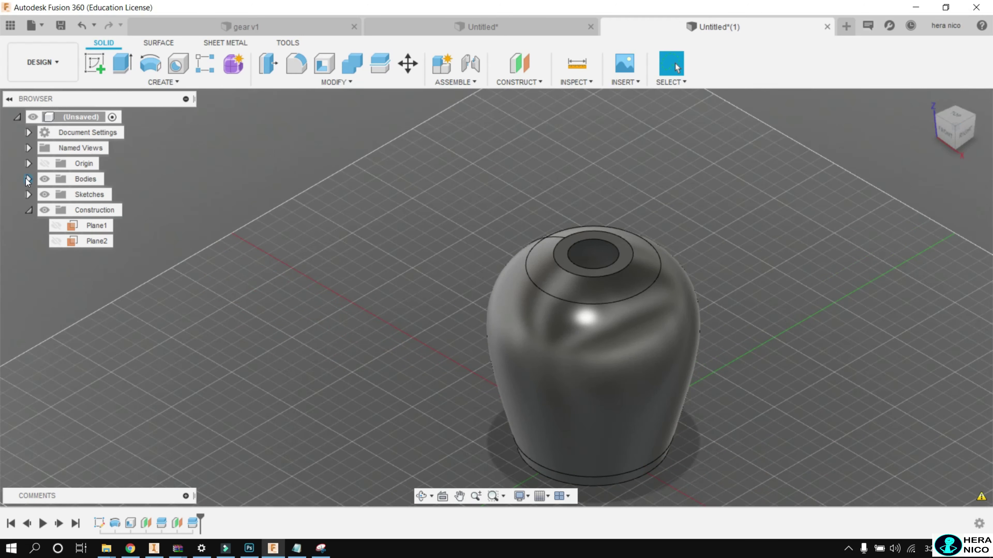
Hide the bottom ring Body3 and the cap Body2, viewing the vase from the front.
click(27, 179)
click(89, 211)
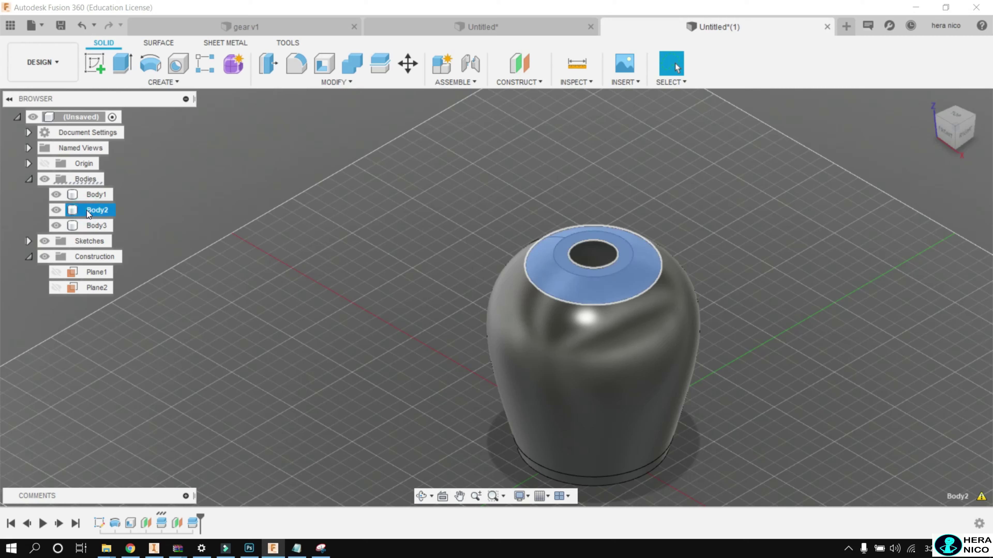
click(88, 226)
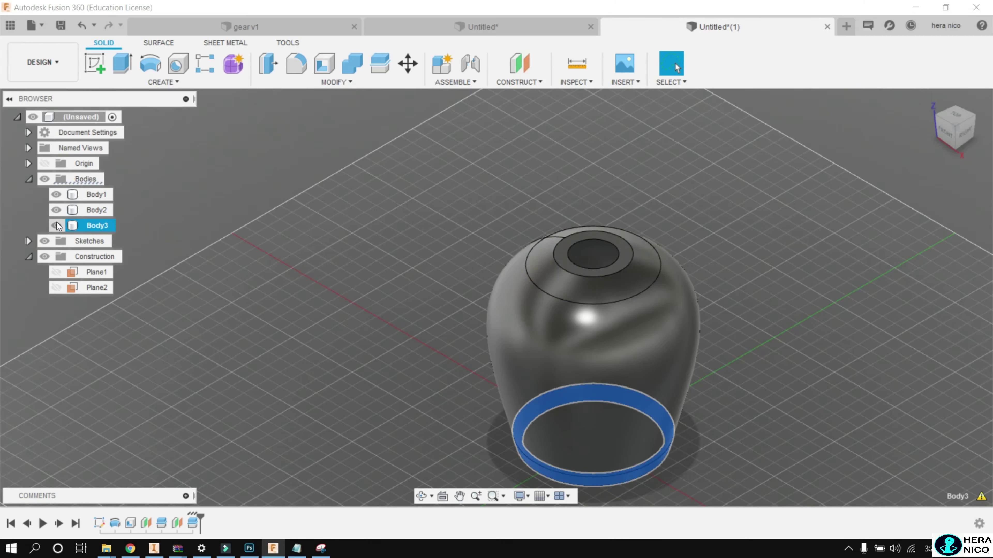
click(57, 223)
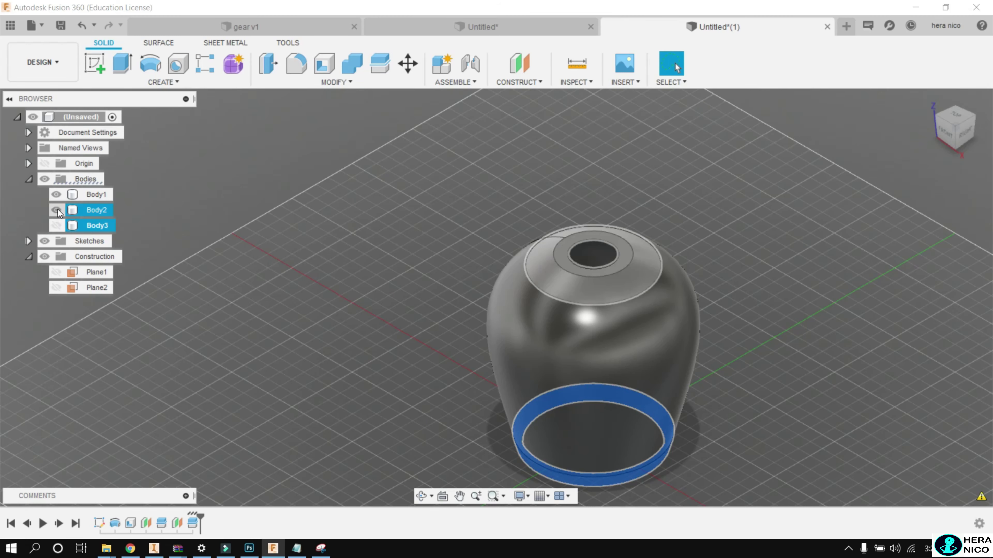
click(57, 210)
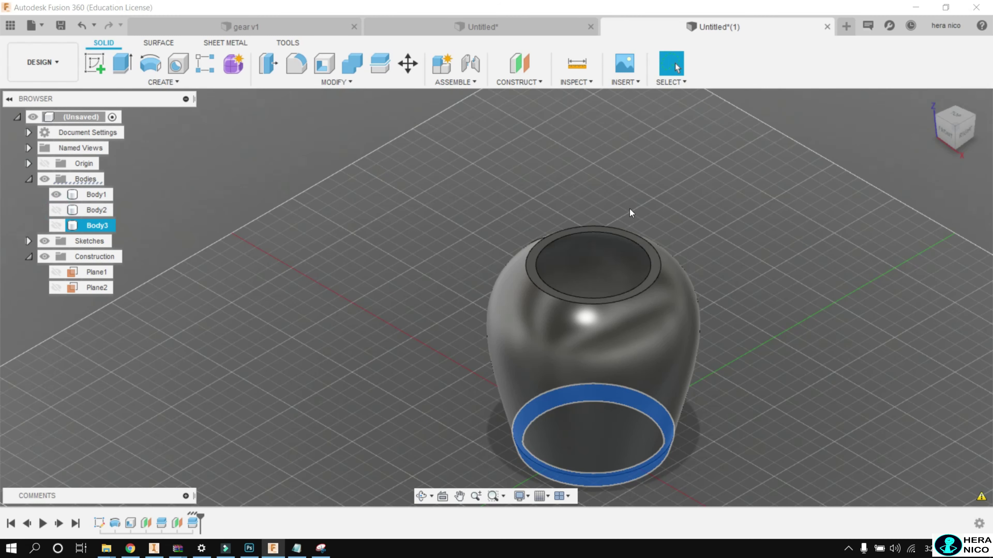
click(948, 133)
click(858, 170)
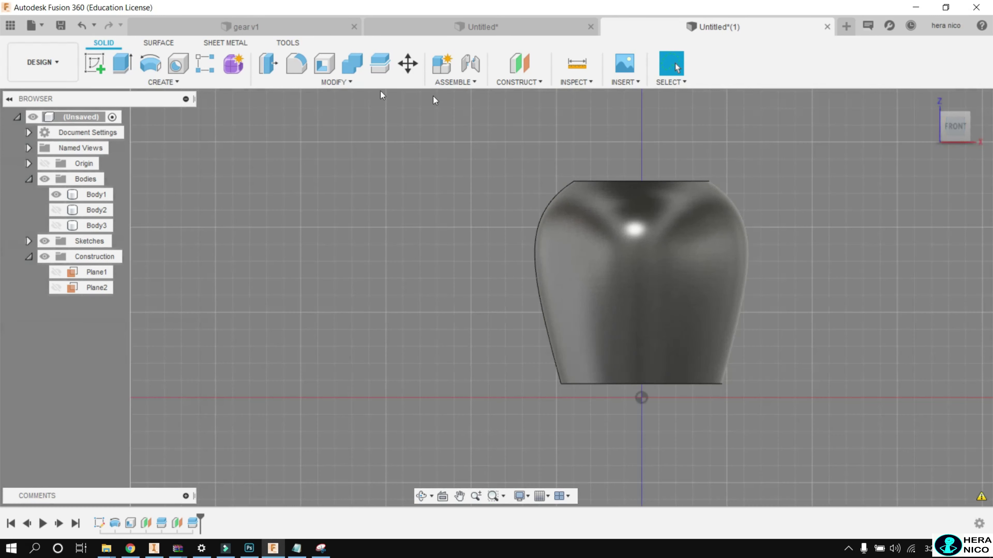
Project Body1's outline into a new front-plane sketch, then hide Body1.
click(102, 59)
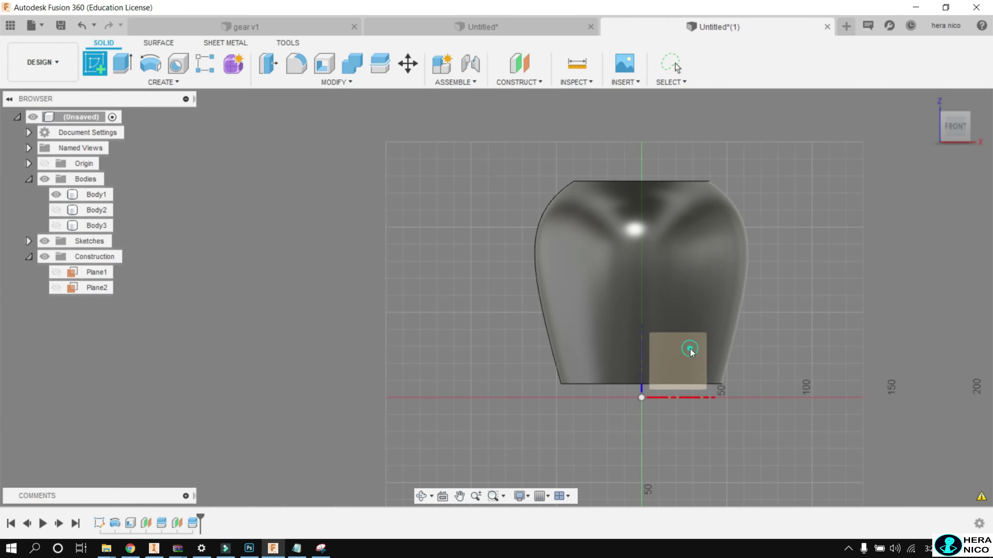
click(694, 342)
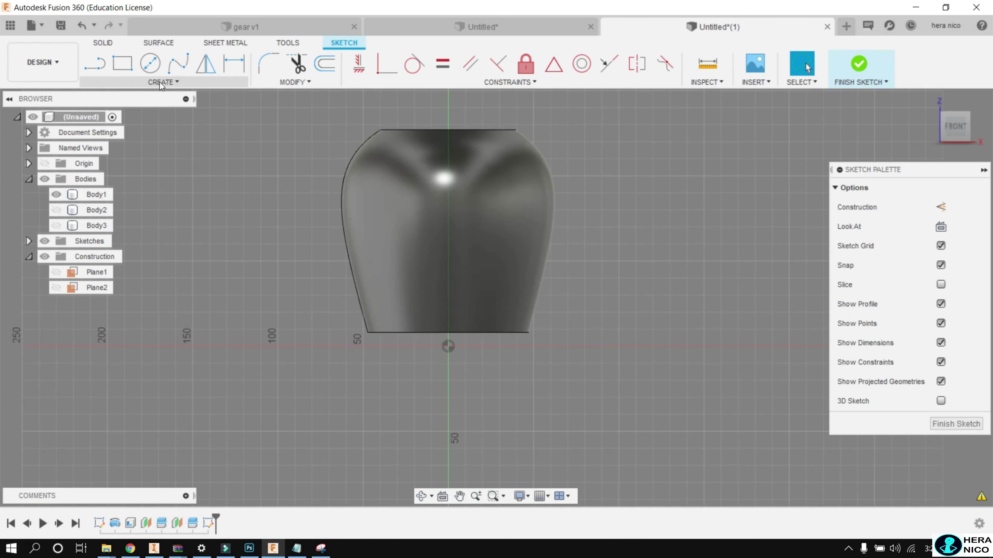
click(161, 82)
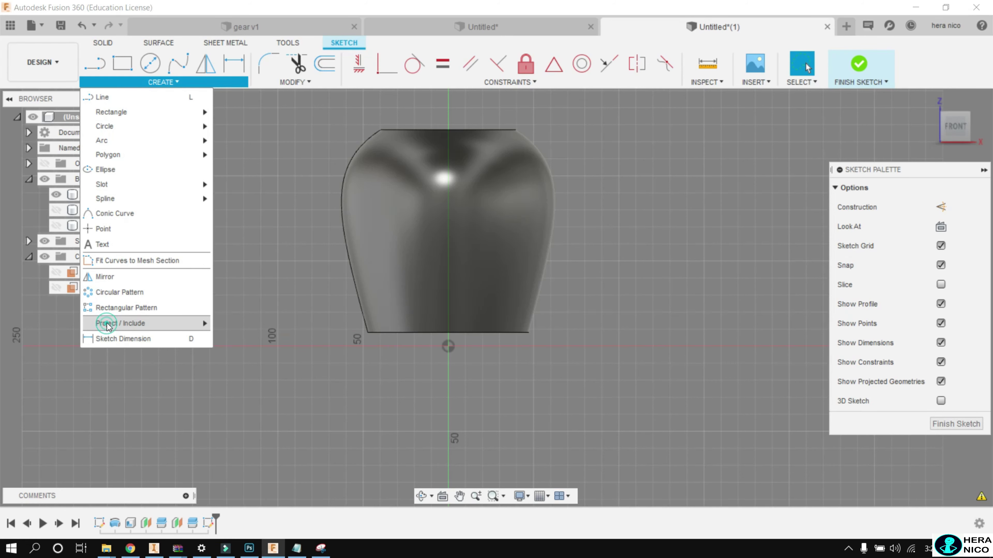
mouse_move(120, 323)
click(237, 327)
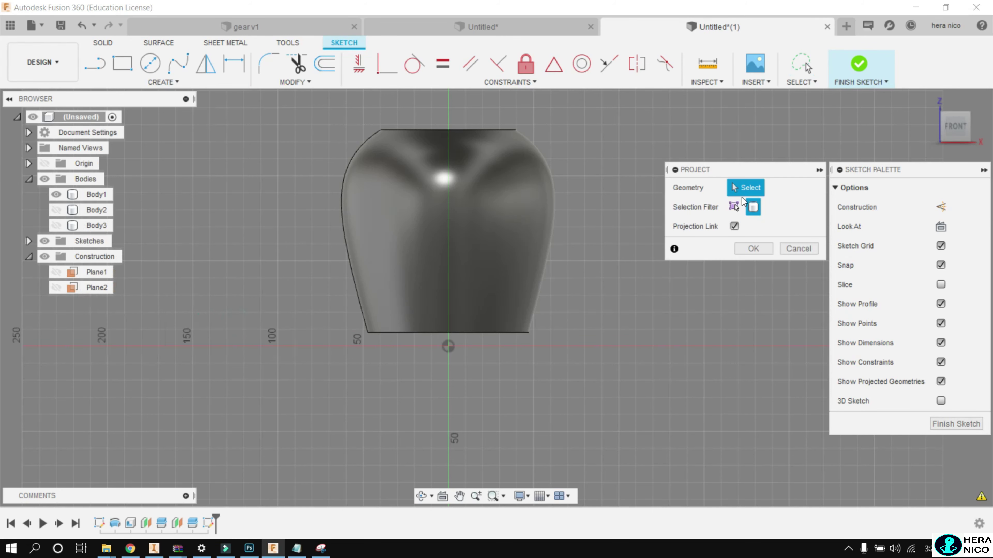
click(965, 115)
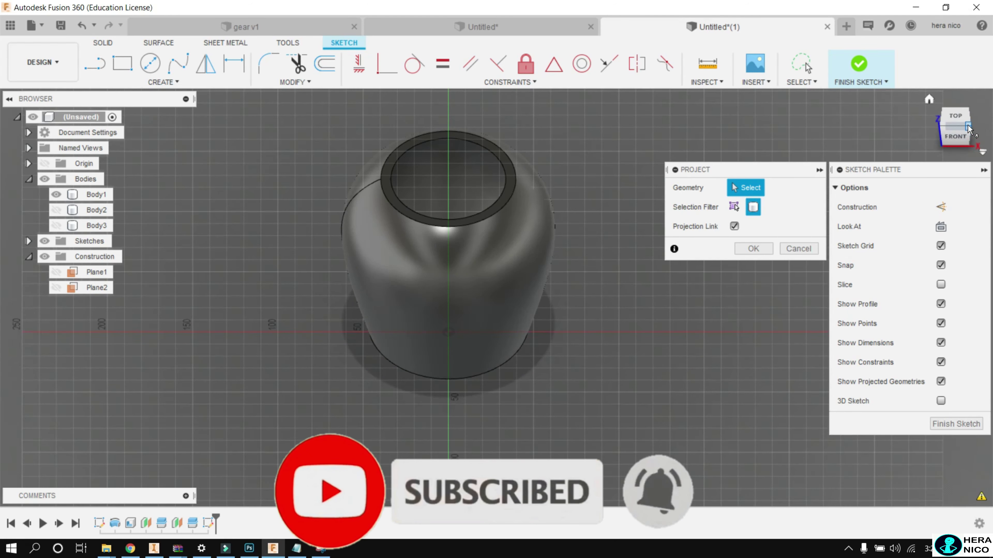
click(969, 132)
click(482, 238)
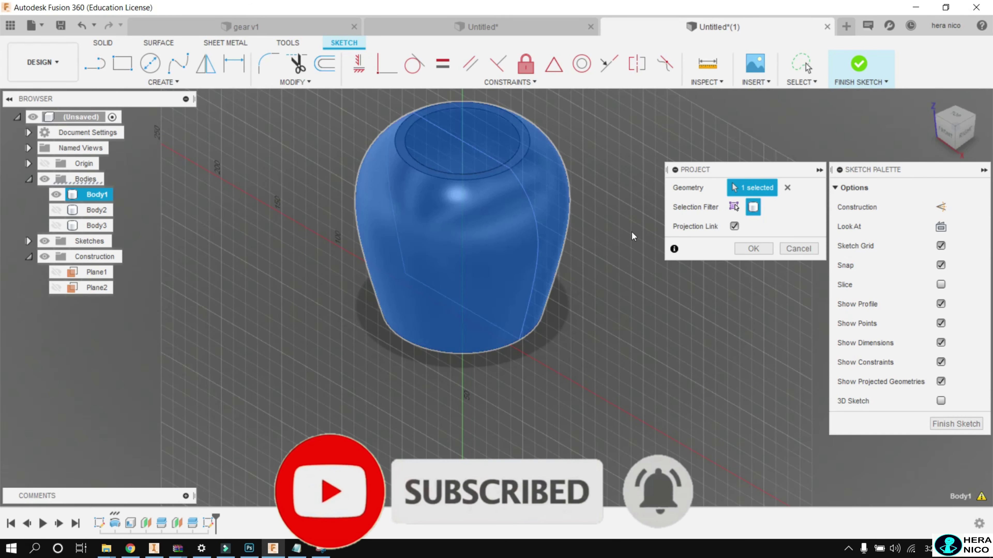
click(754, 248)
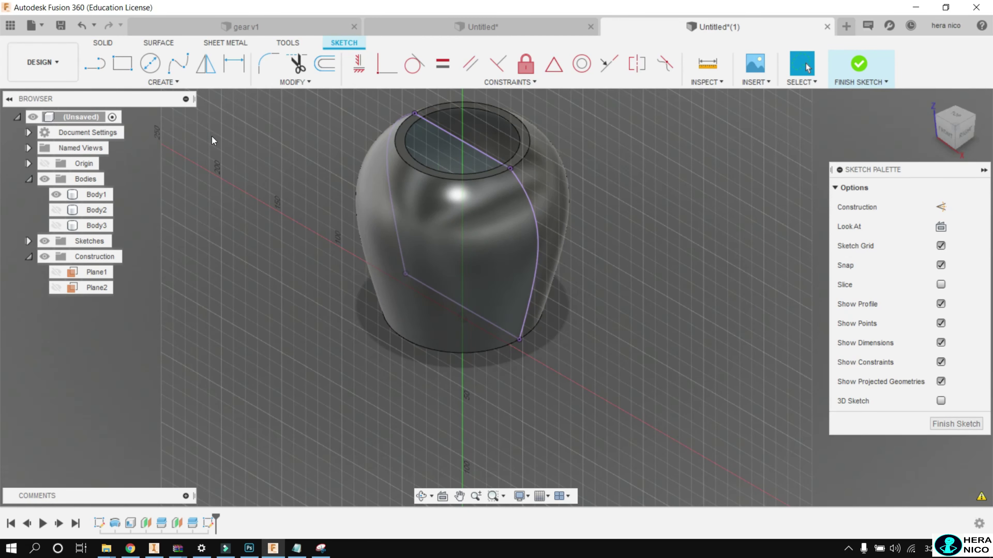
click(56, 194)
mouse_move(952, 124)
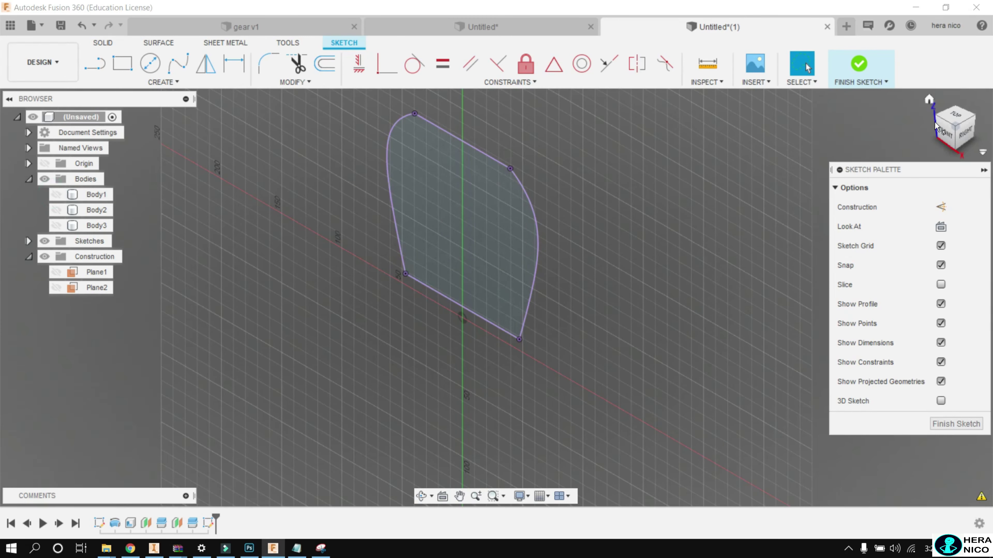
click(945, 132)
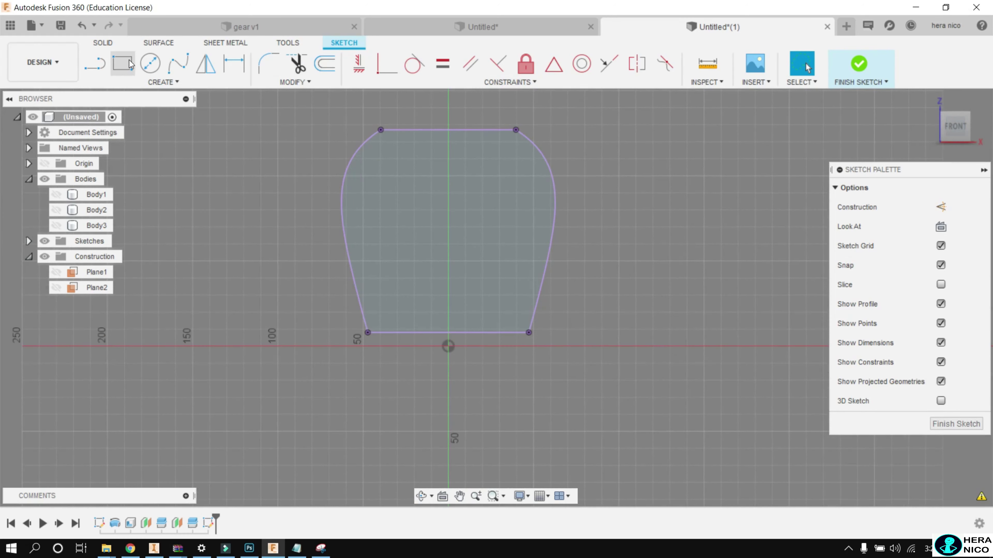
Draw a diagonal line from top to bottom edge and offset it 5 mm.
click(104, 63)
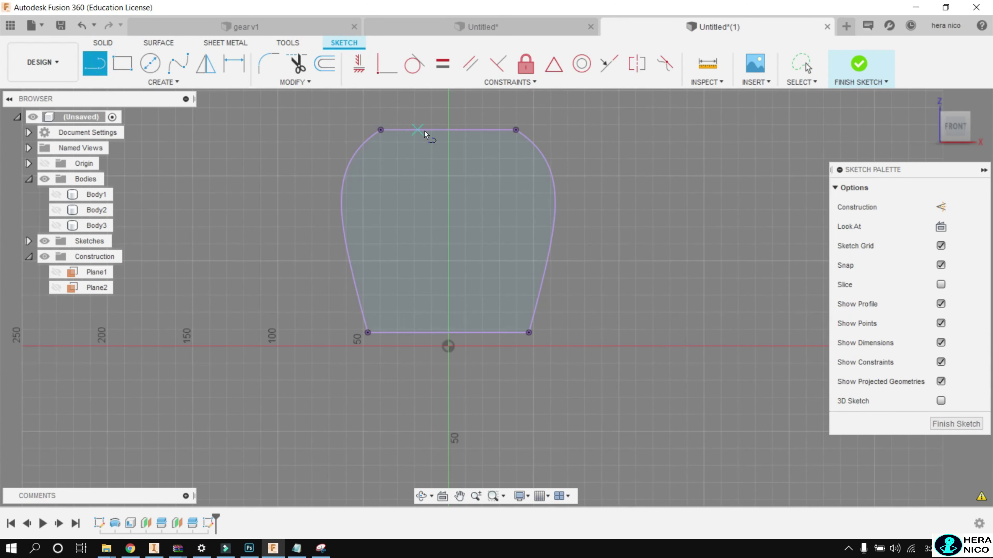
click(396, 132)
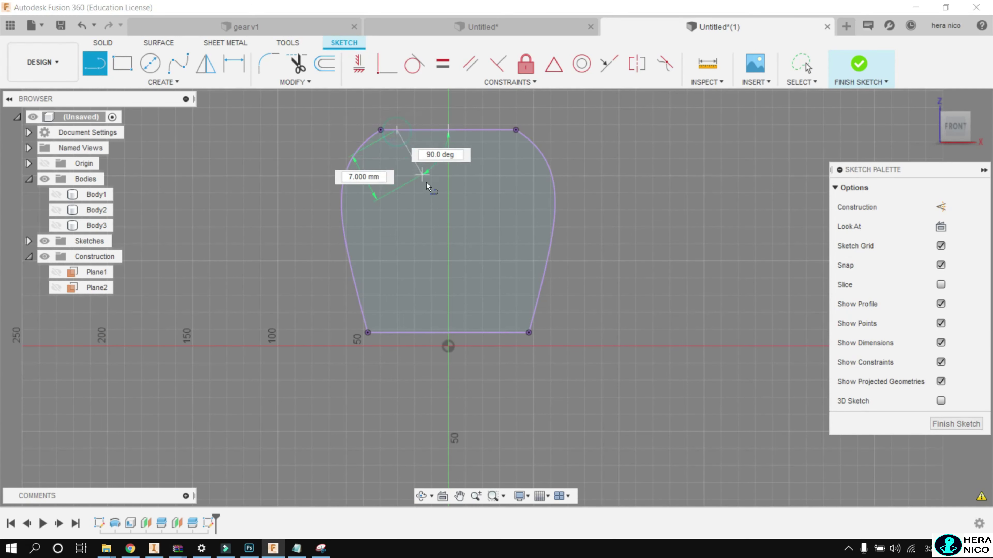
click(501, 333)
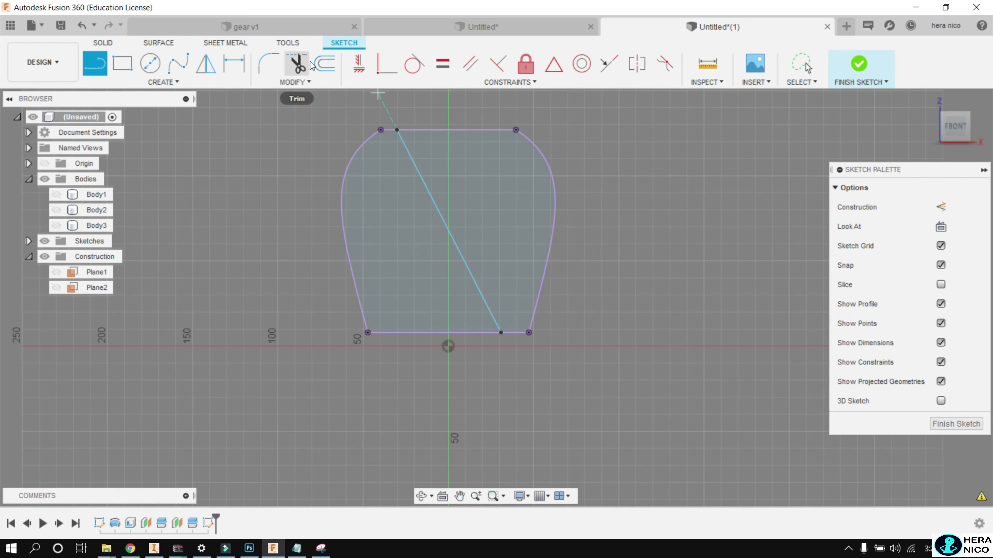
click(324, 63)
click(422, 178)
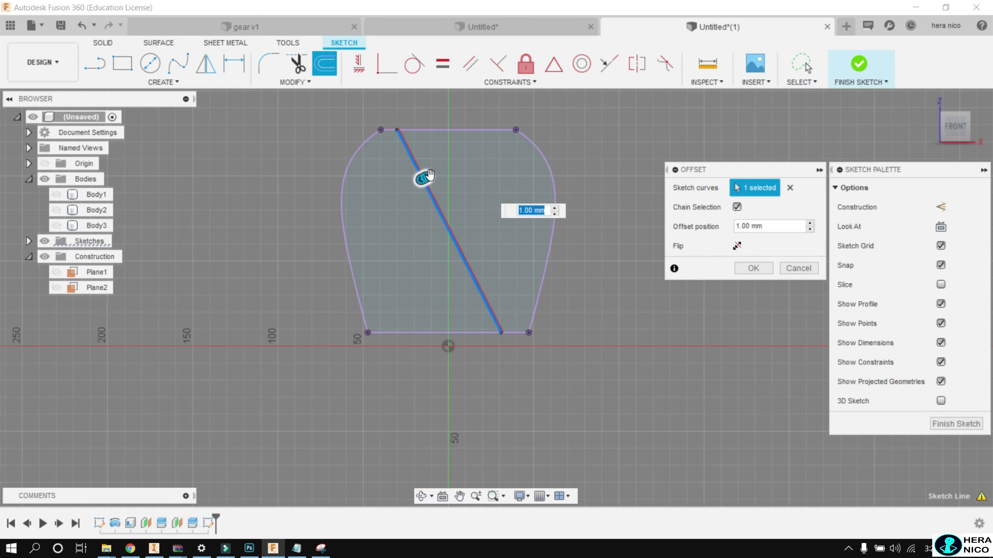
drag(429, 174, 437, 171)
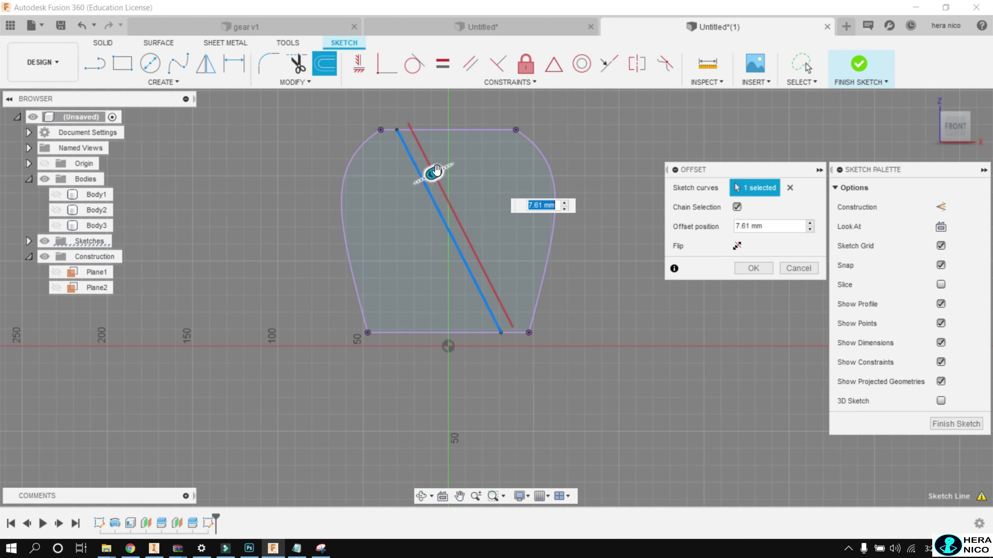
text(5)
key(Return)
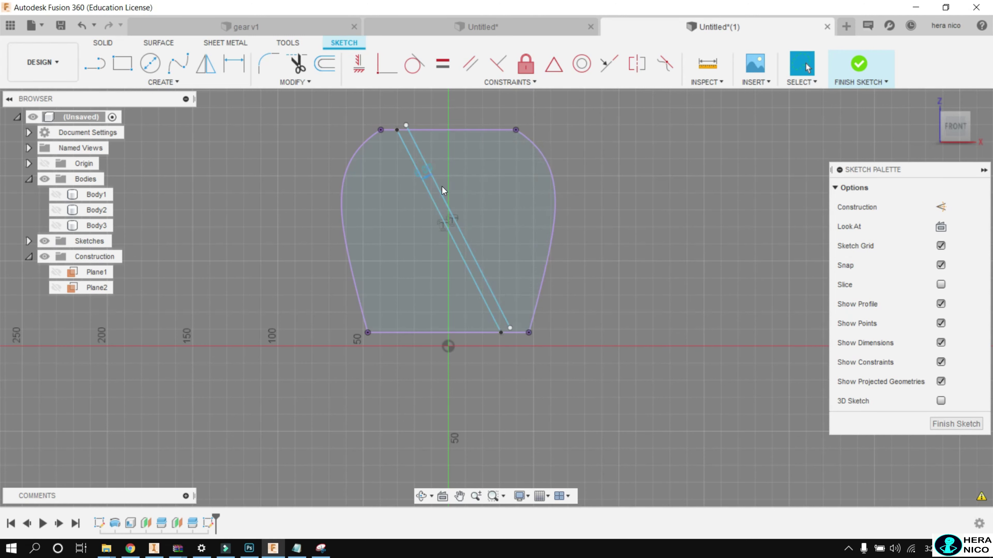
Close the strip's bottom end with a line, trim the top stub, and show Body1 again.
click(94, 63)
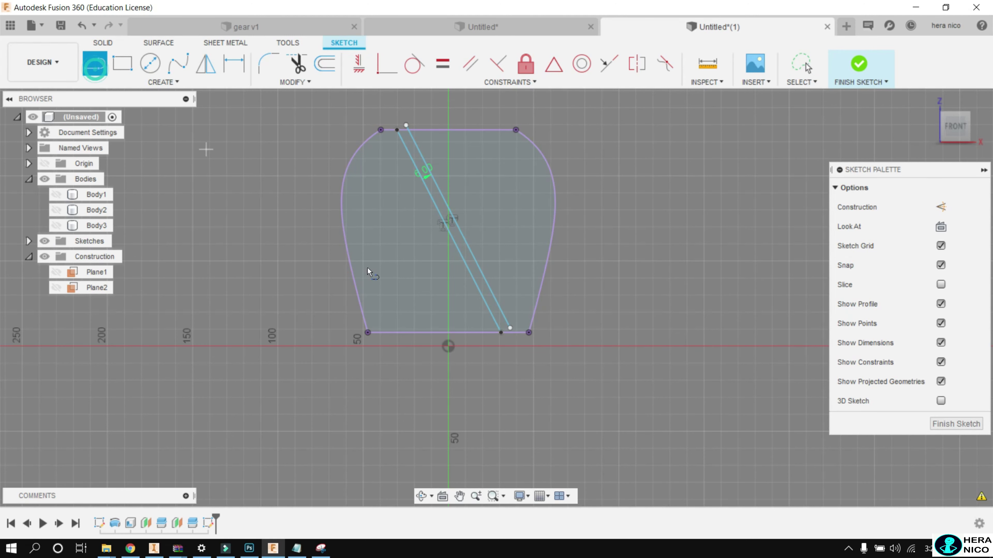
scroll(507, 328, up, 4)
scroll(508, 331, up, 3)
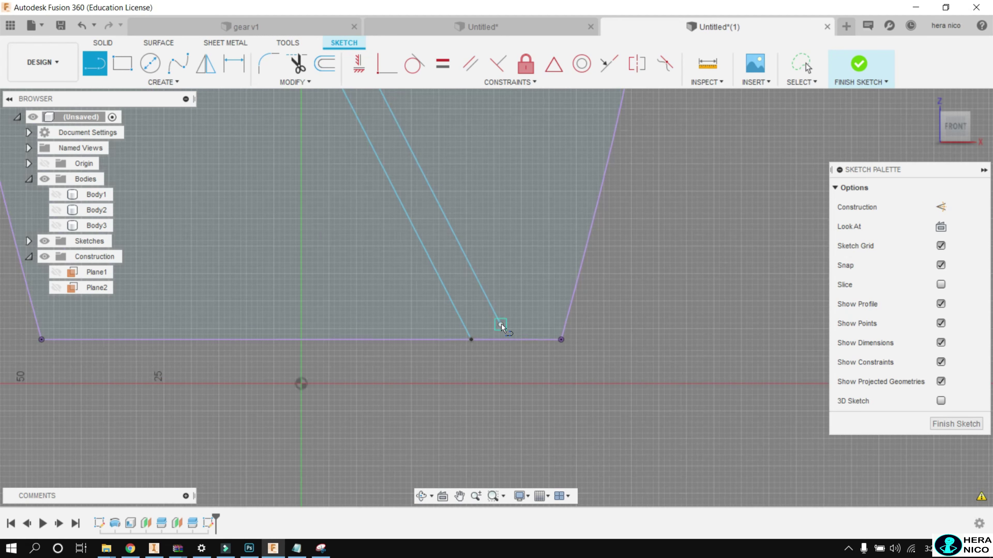
click(500, 325)
click(510, 340)
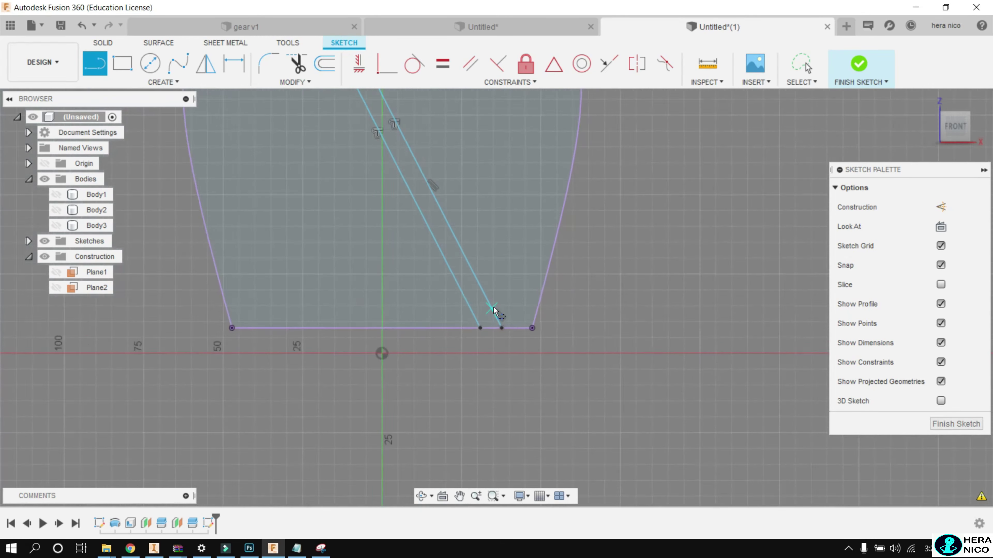
scroll(415, 187, down, 5)
scroll(388, 131, up, 2)
scroll(381, 116, up, 3)
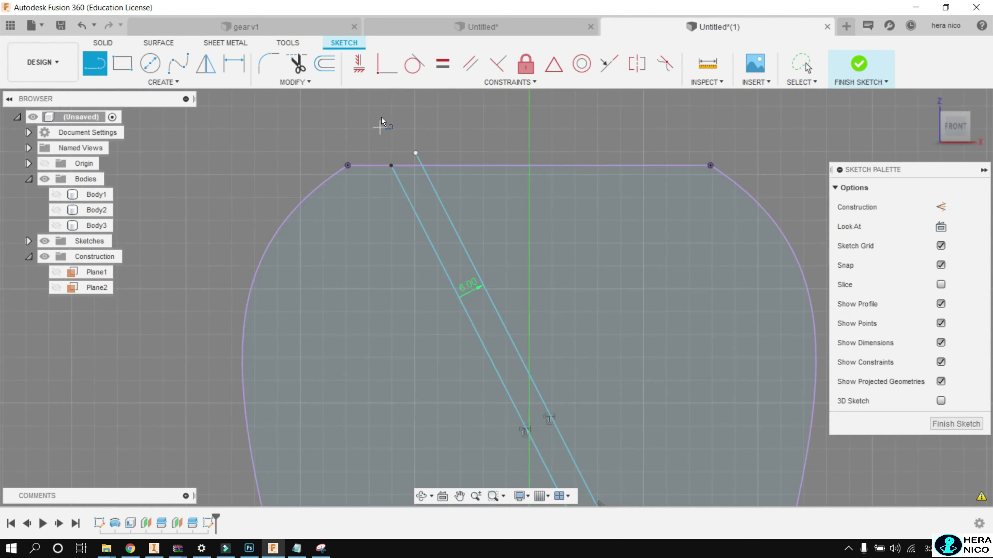
click(299, 69)
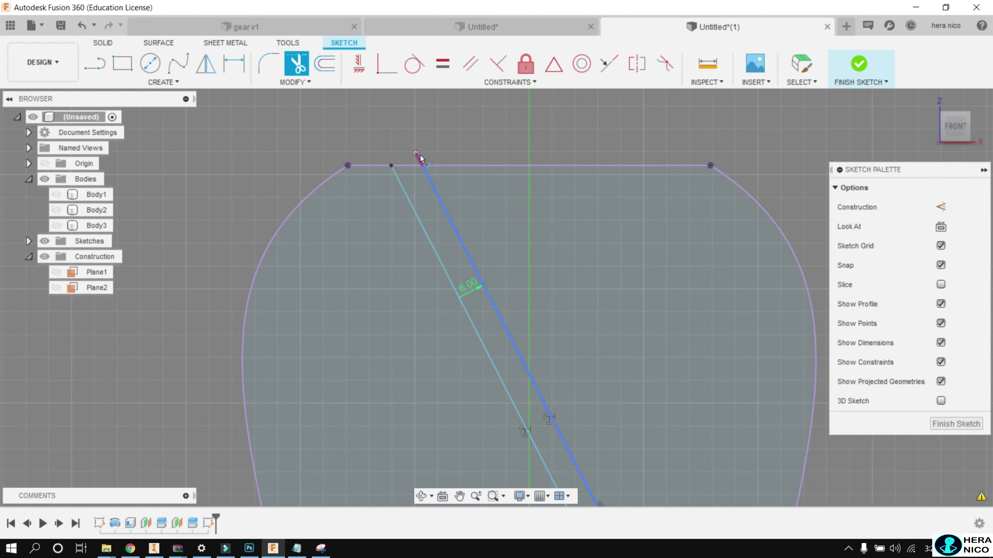
click(420, 154)
scroll(436, 216, down, 1)
scroll(437, 216, down, 3)
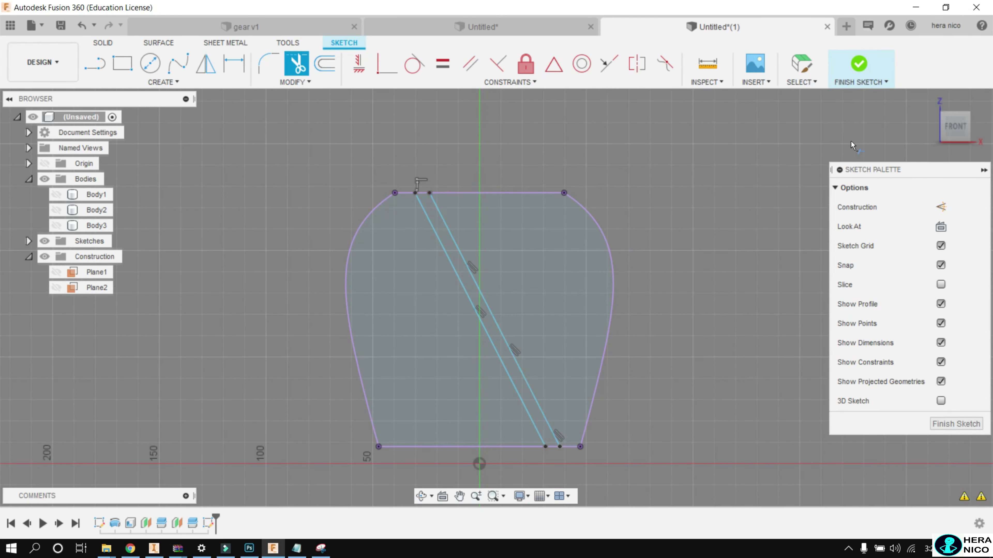
click(955, 126)
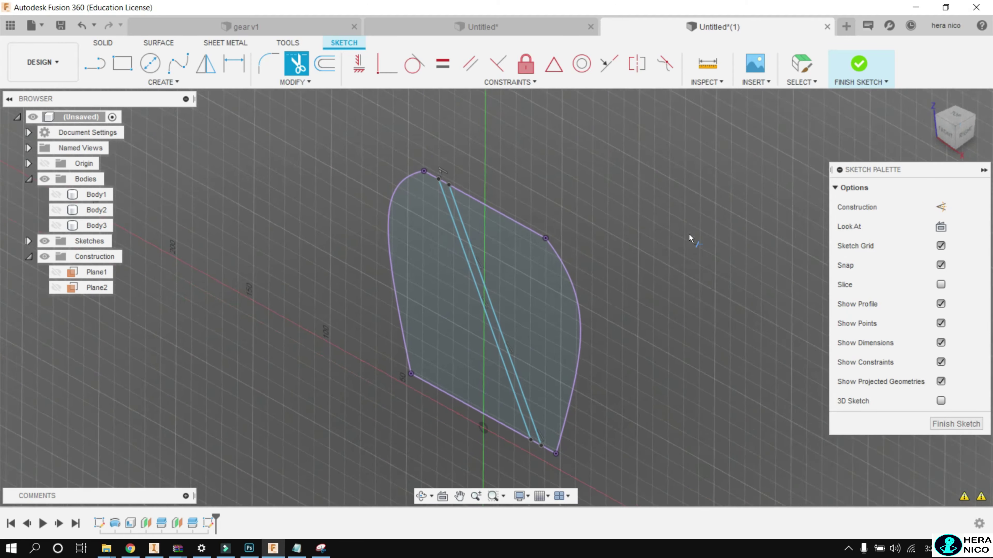
click(56, 195)
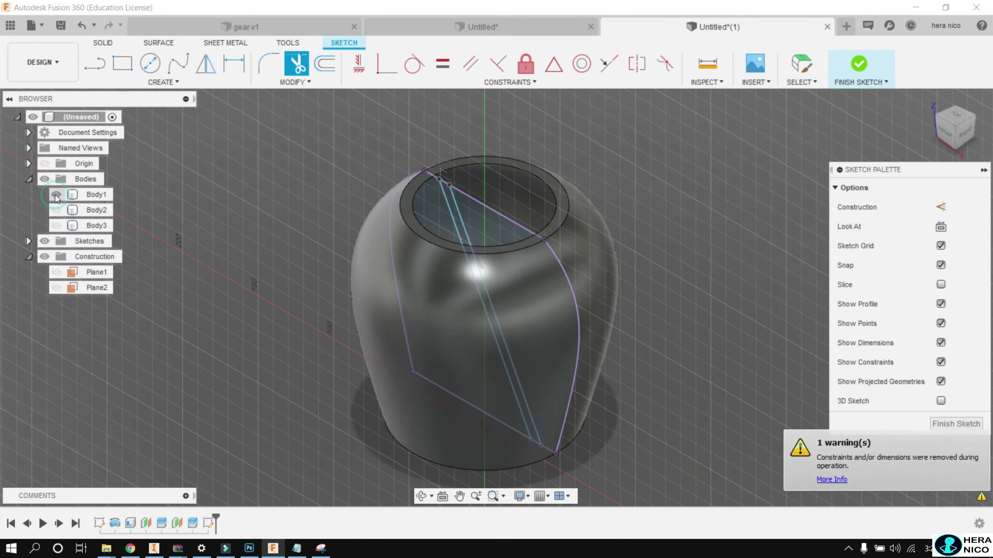
Extrude the strip profile as a 230 mm symmetric, full-length Intersect.
click(98, 44)
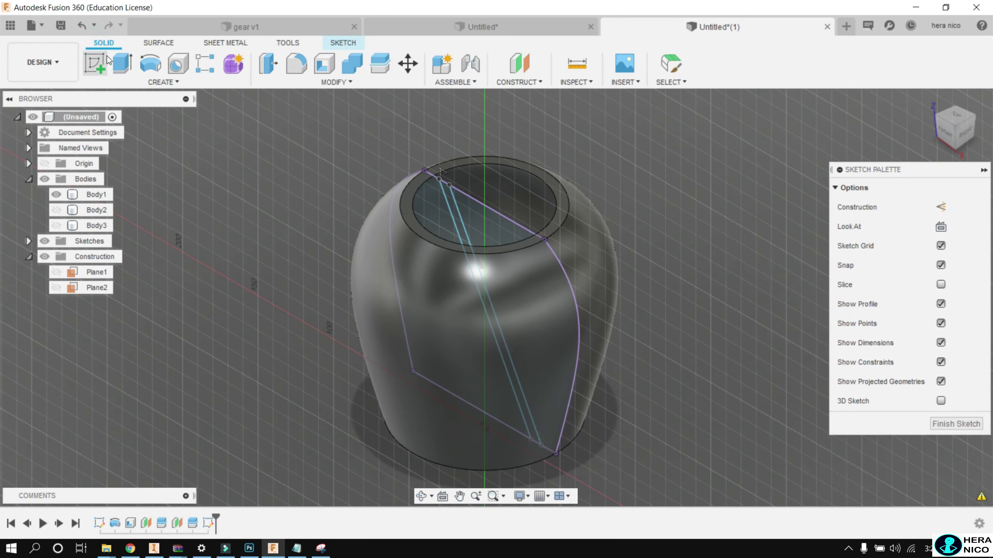
click(123, 62)
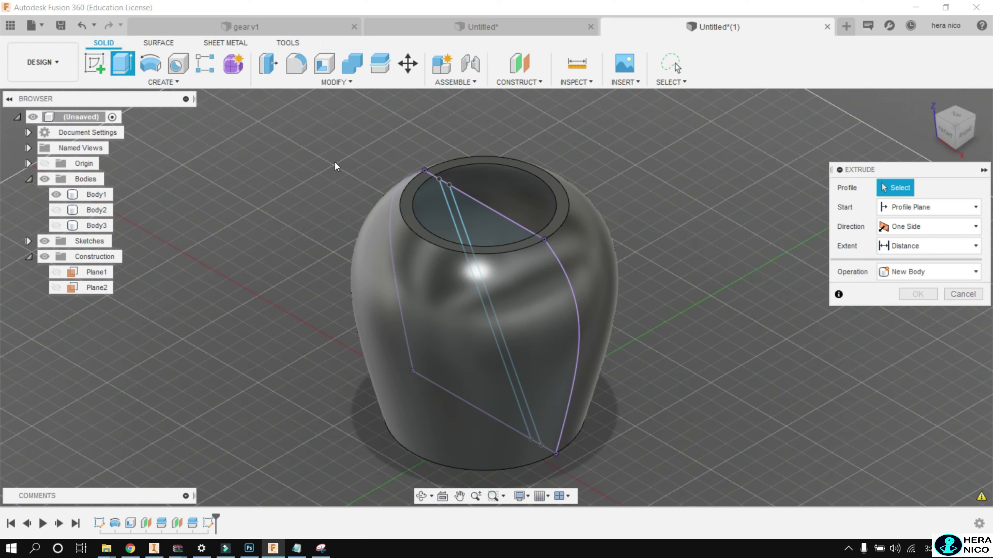
click(455, 217)
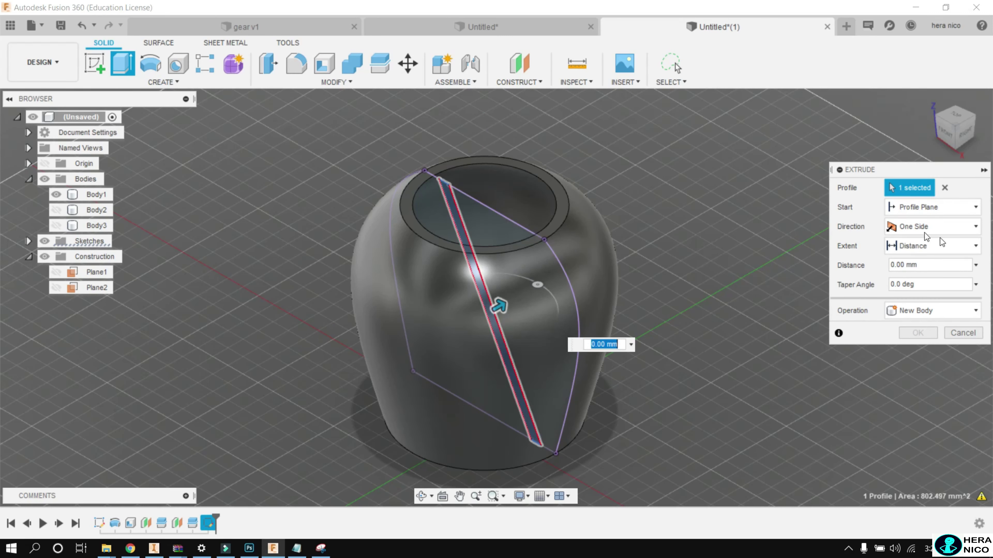
click(945, 312)
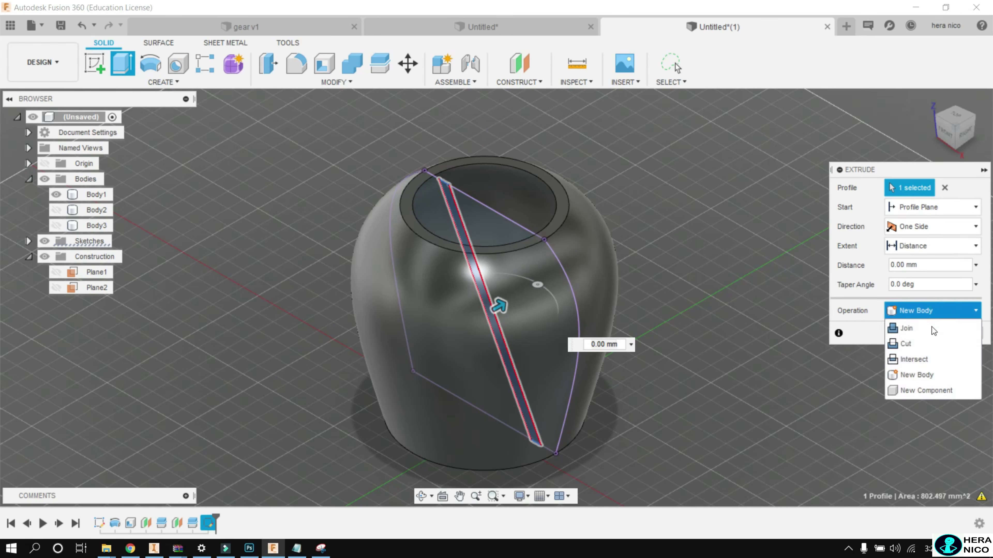
click(915, 360)
click(925, 234)
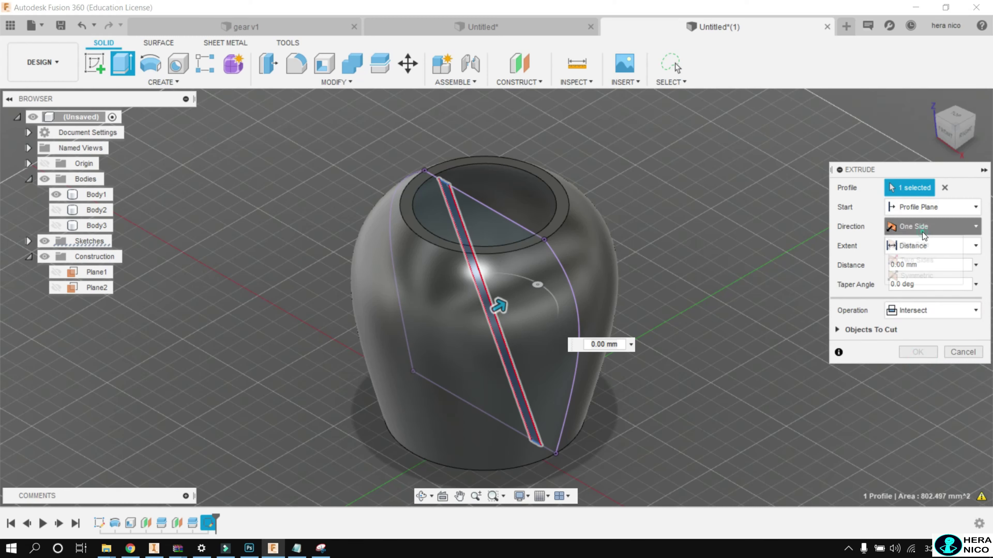
click(915, 276)
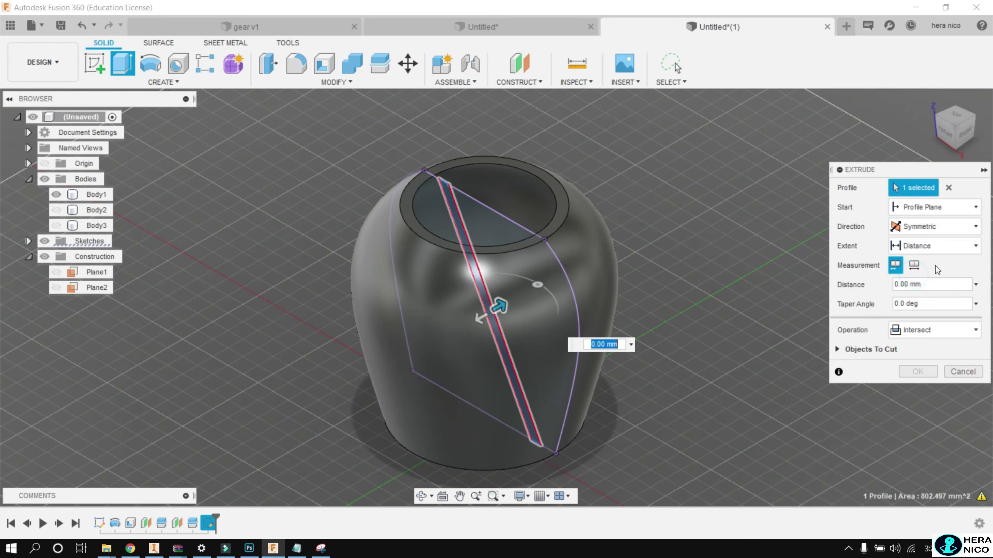
click(915, 266)
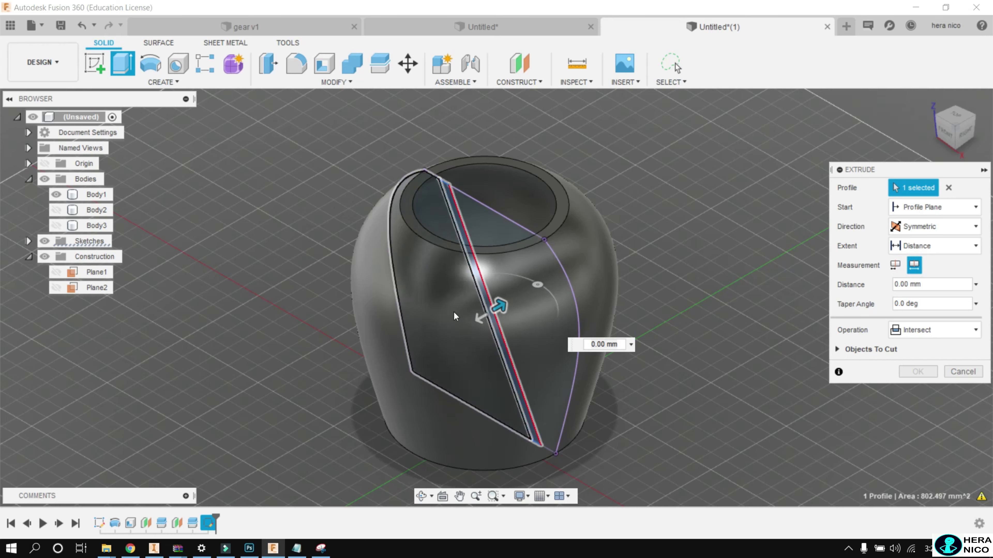
drag(502, 307, 680, 230)
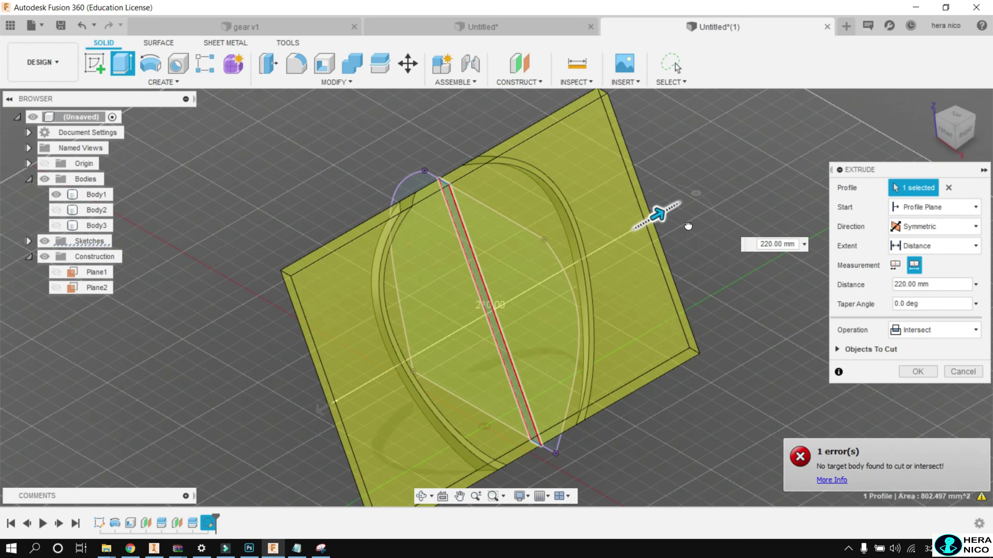
drag(680, 229, 676, 206)
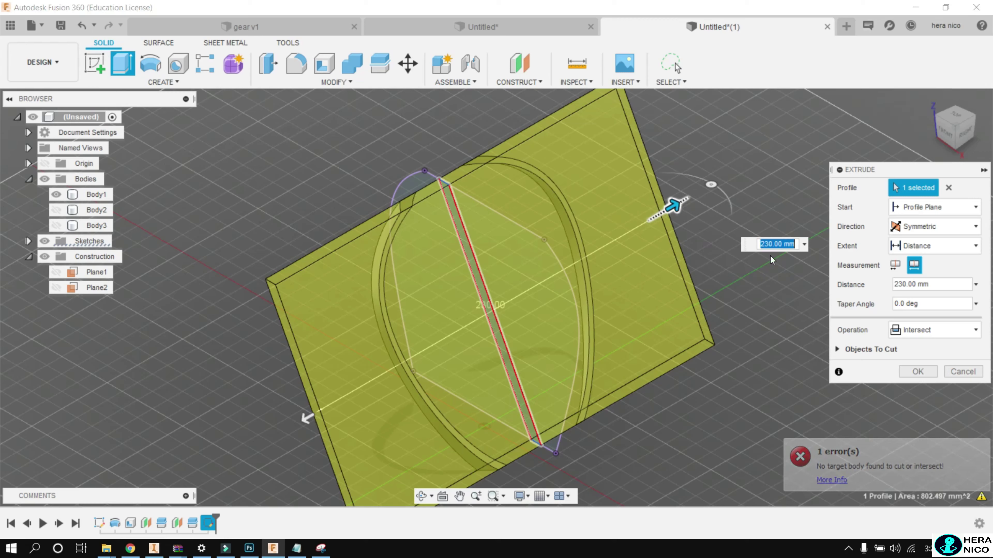
Apply the intersect extrusion, leaving thin curved strip bodies, and check them from the front.
click(925, 368)
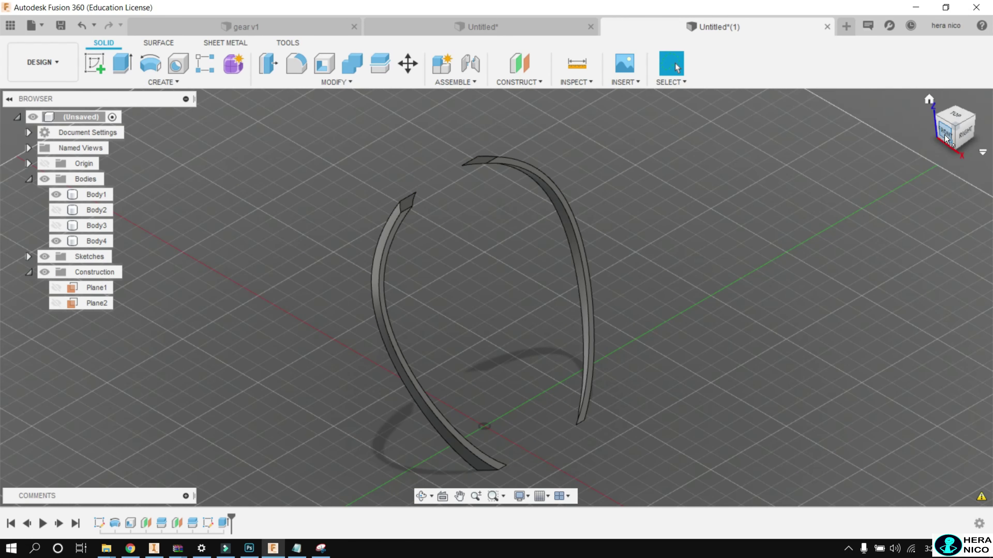
click(945, 135)
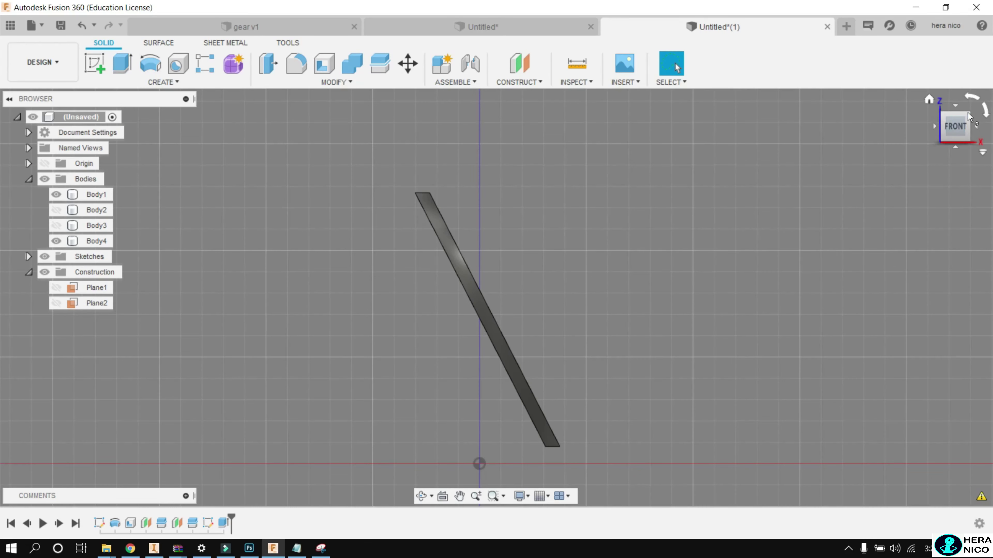
click(963, 122)
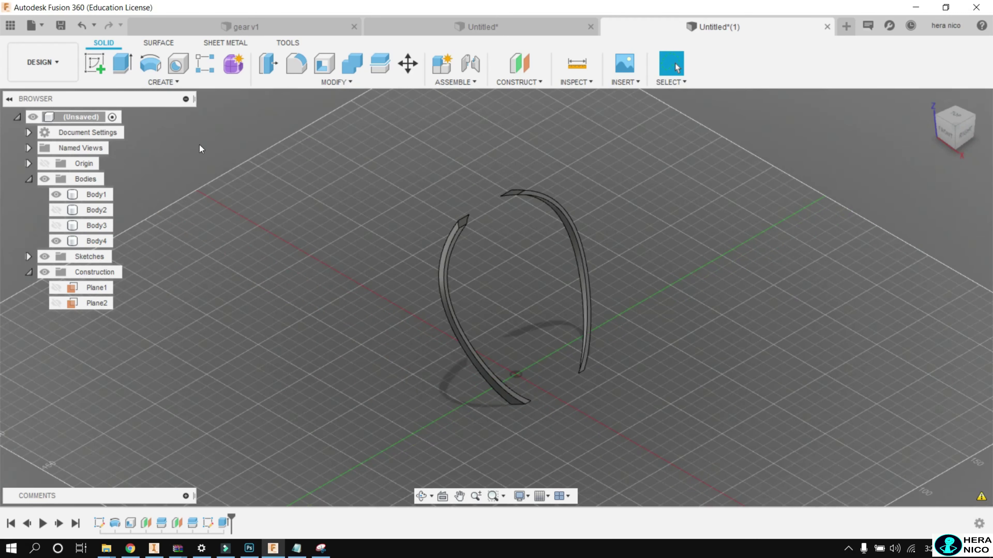
click(163, 83)
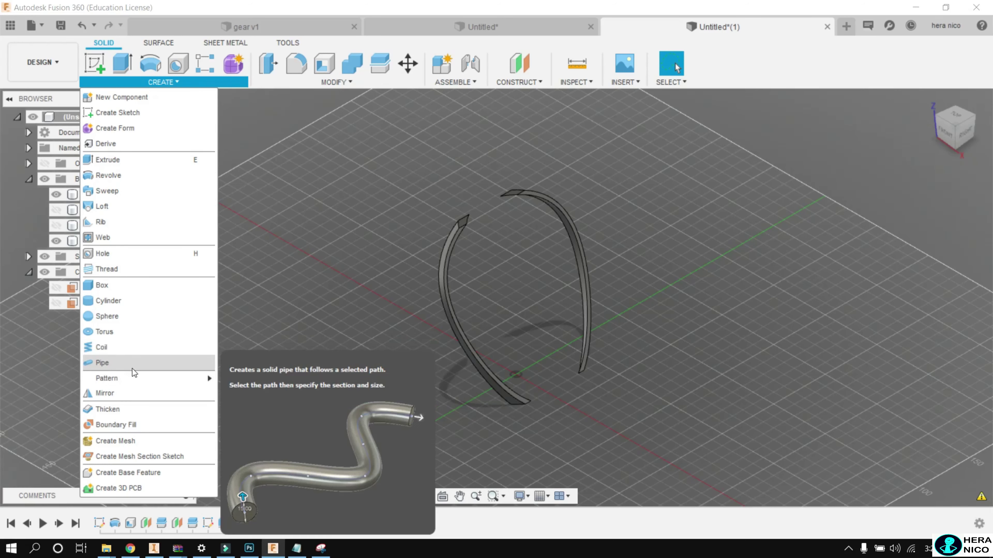
mouse_move(134, 378)
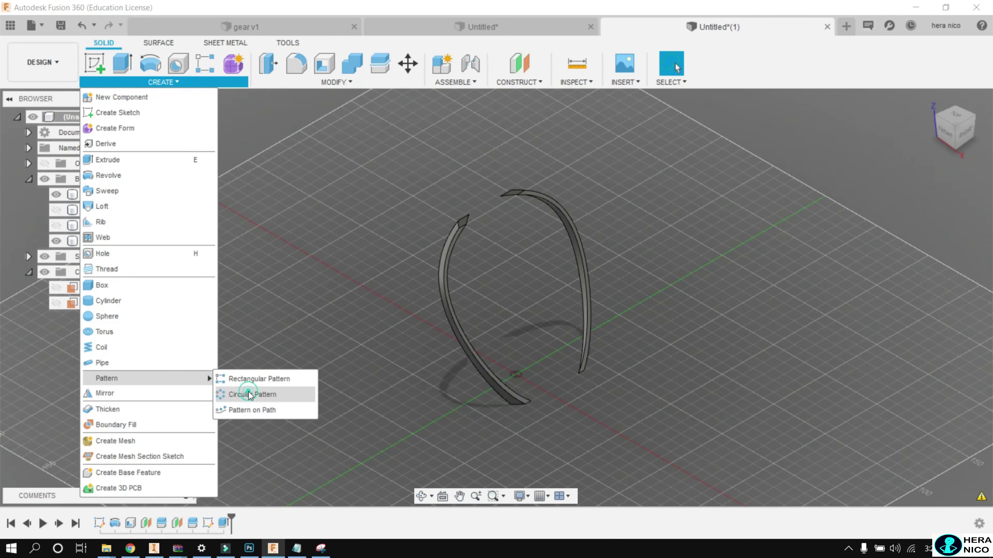
Circular-pattern the curved strip Body1 20 times around the vertical Z axis.
click(251, 393)
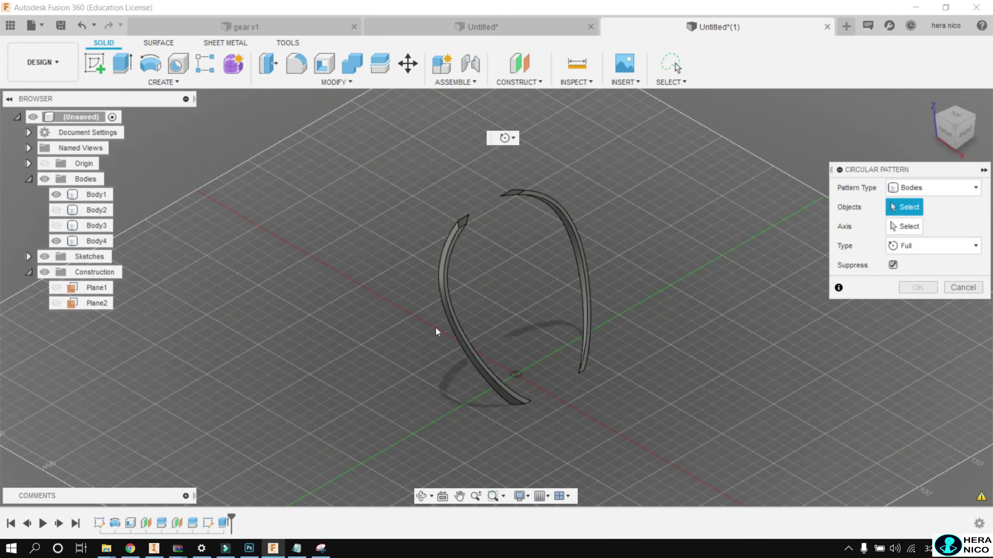
click(902, 190)
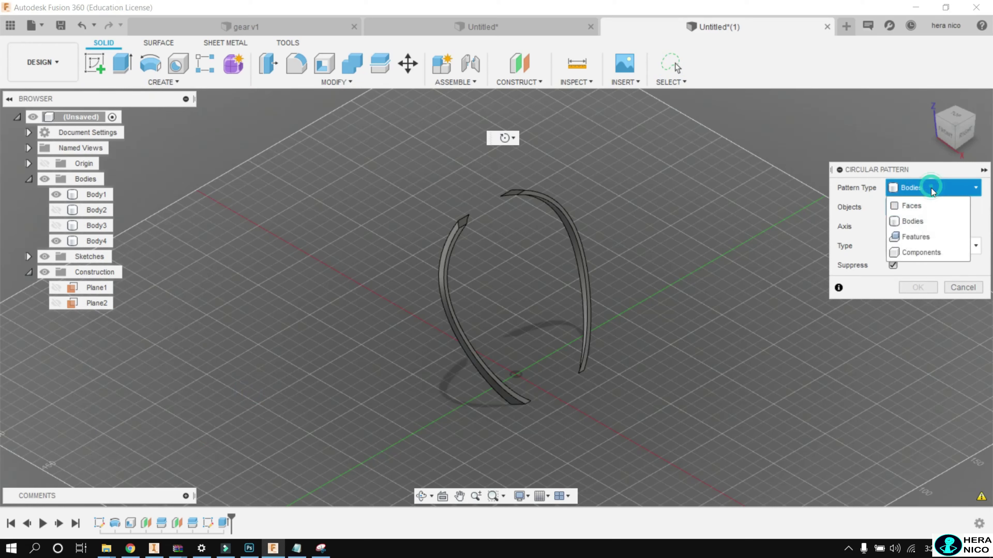
click(913, 222)
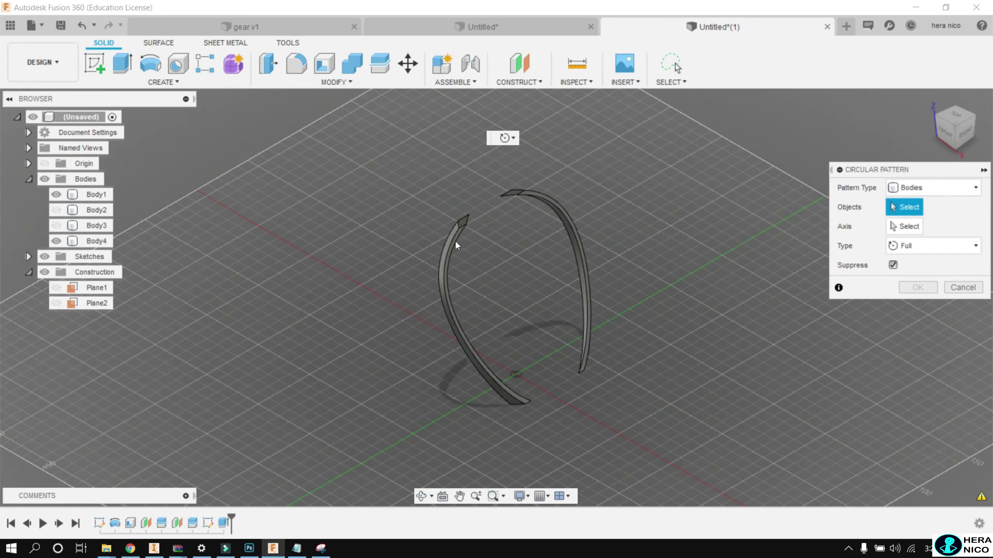
scroll(456, 242, up, 3)
click(467, 213)
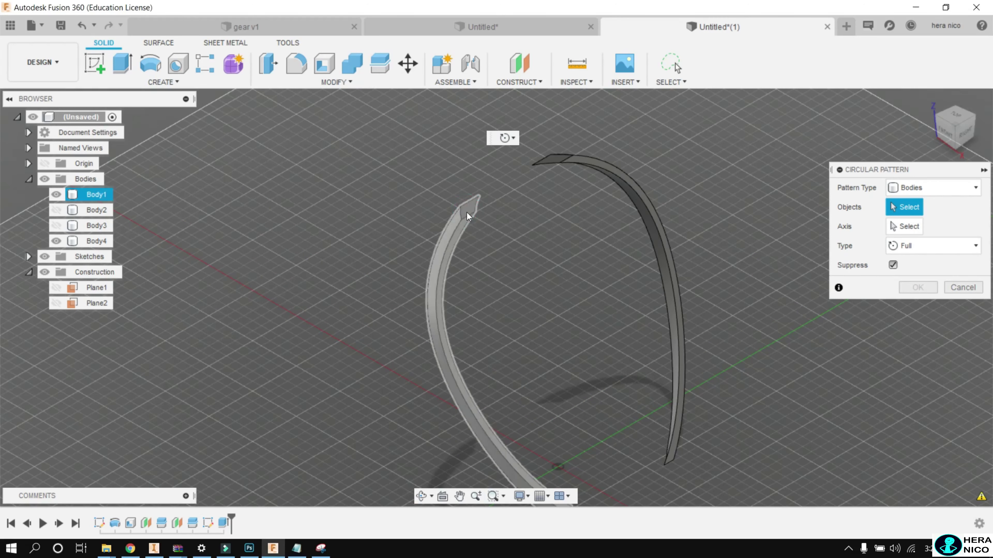
scroll(468, 213, down, 2)
click(467, 213)
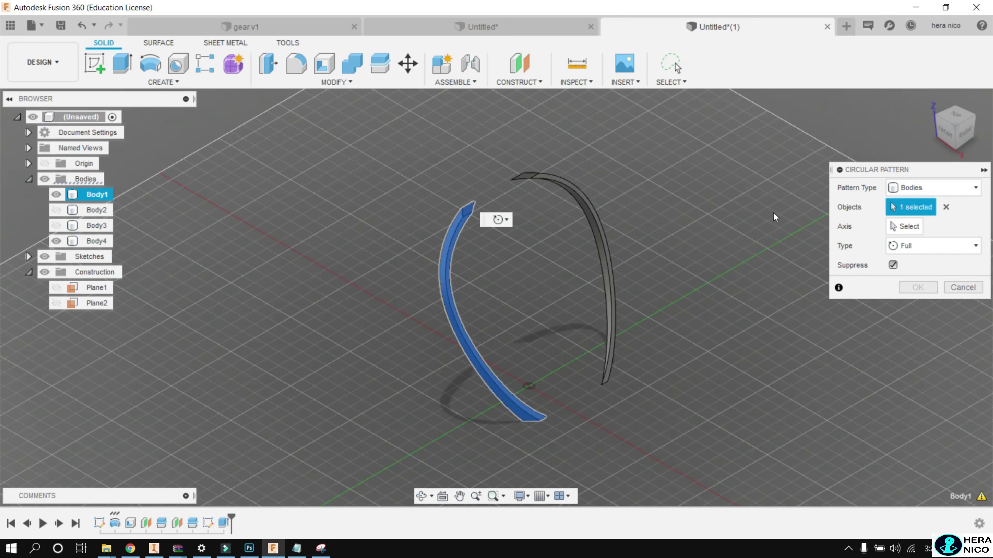
click(906, 228)
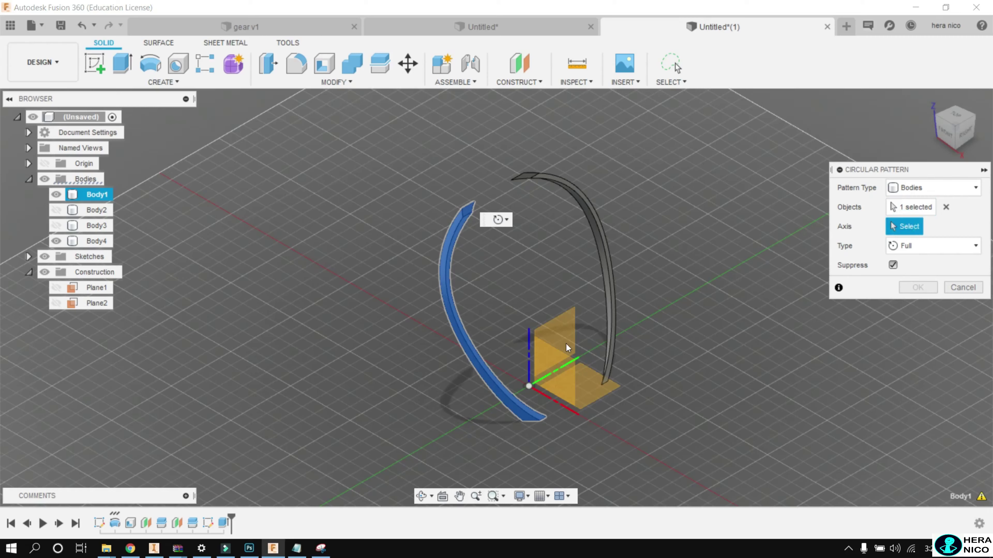
click(529, 355)
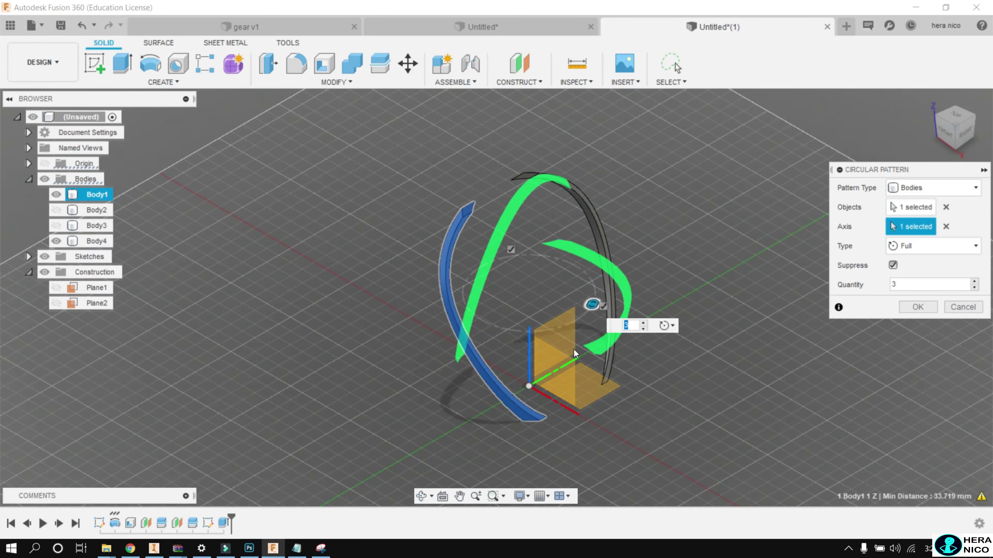
text(20)
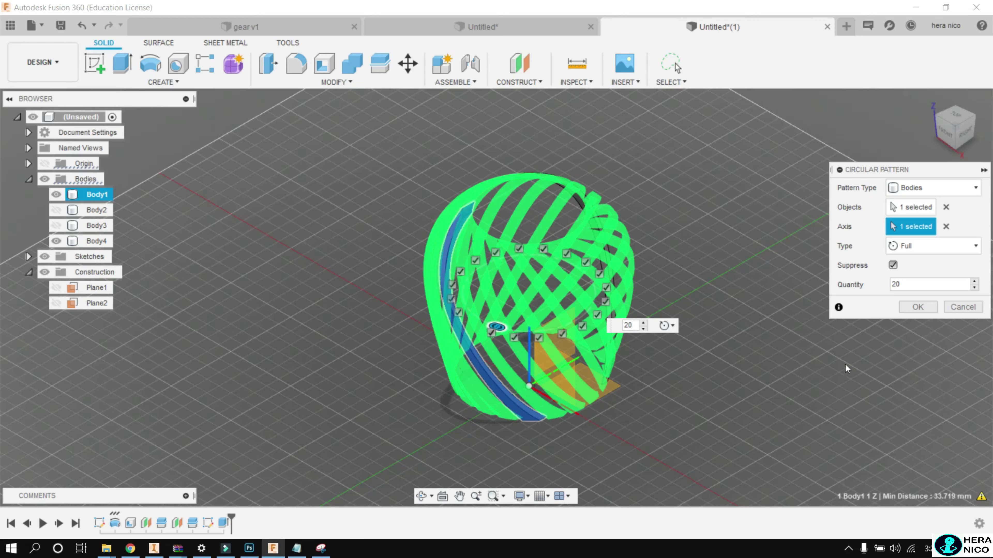
click(905, 306)
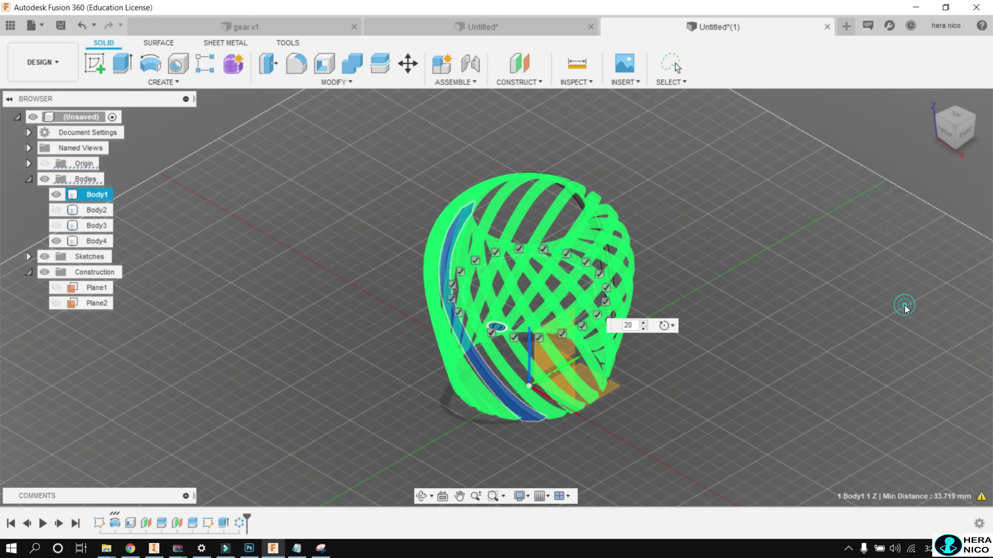
click(973, 117)
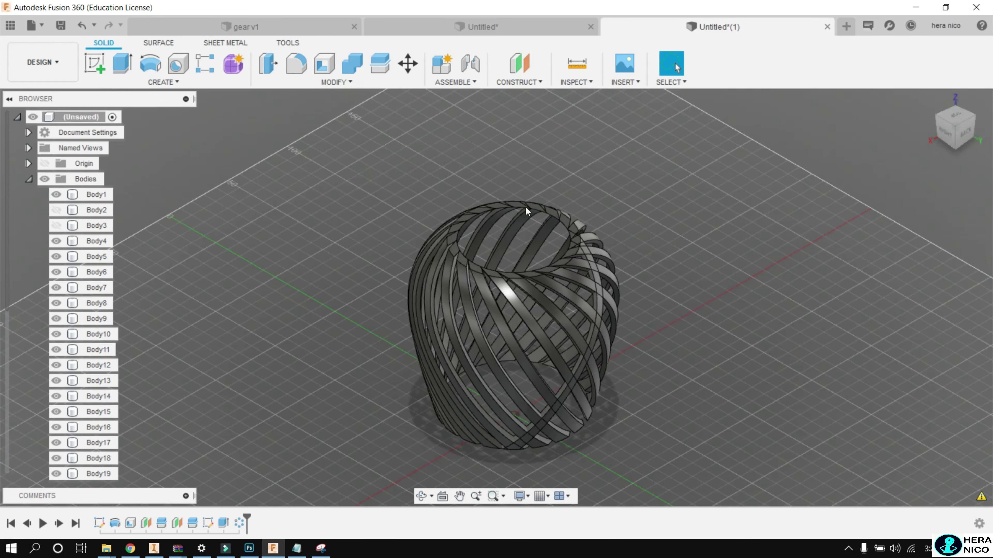
click(182, 86)
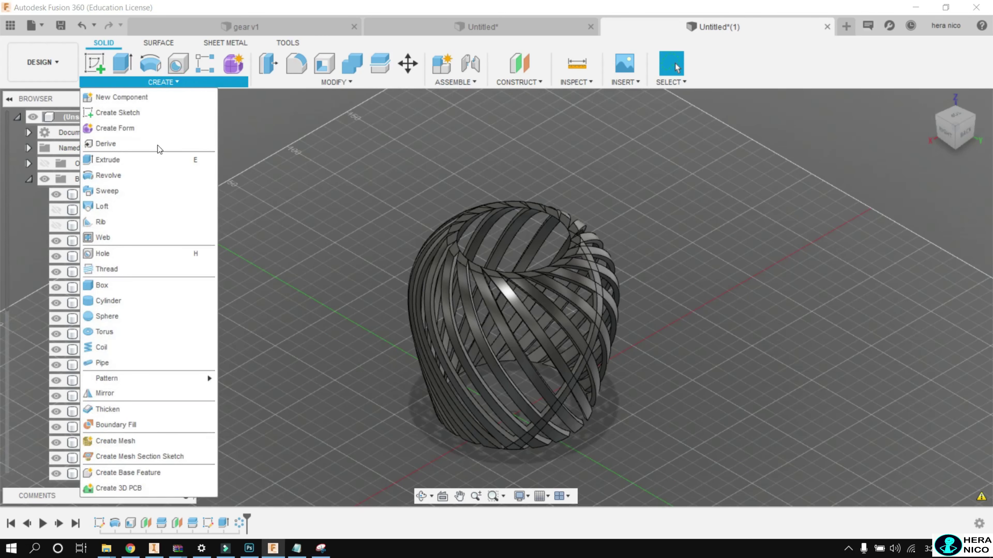
mouse_move(116, 379)
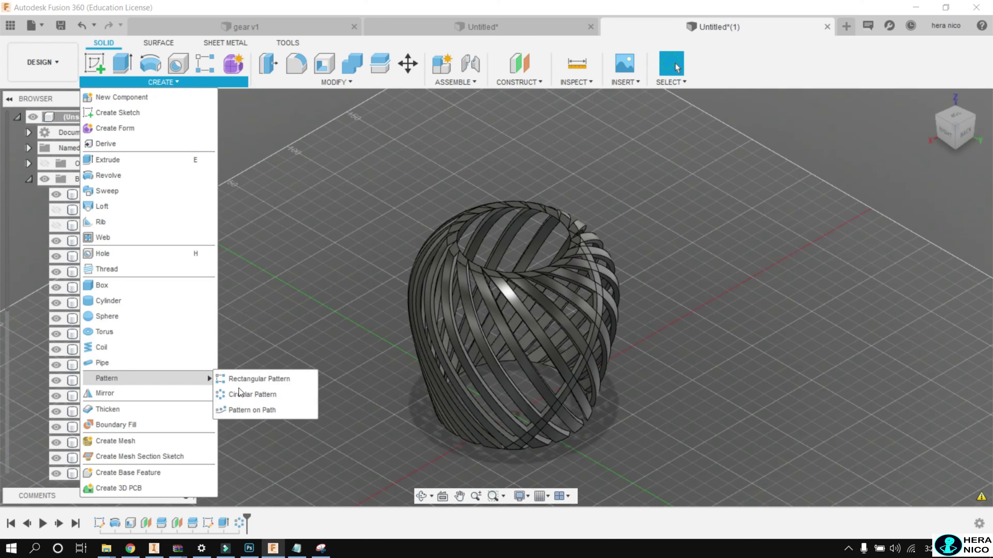
Circular-pattern the crossing strip Body4 20 times around the Z axis.
click(240, 395)
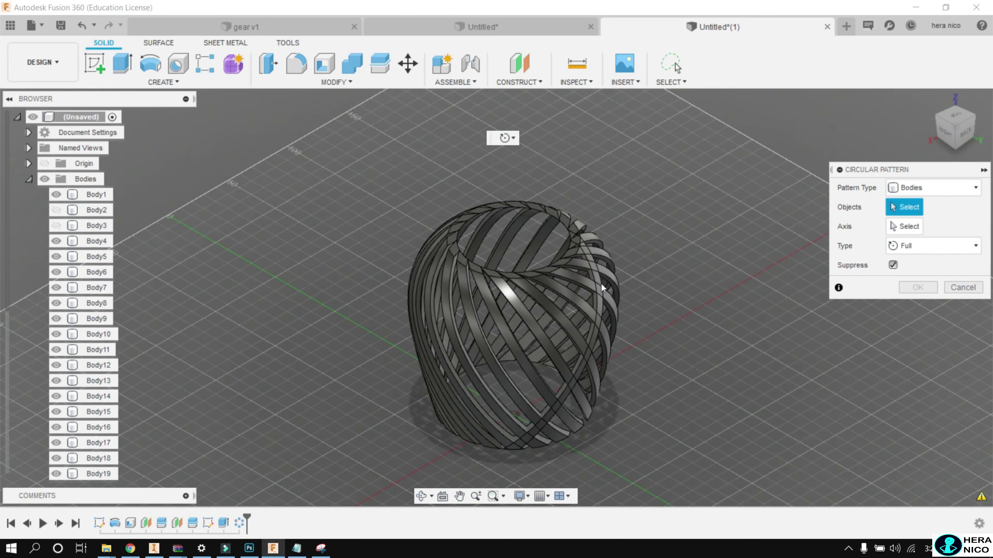
scroll(599, 277, up, 3)
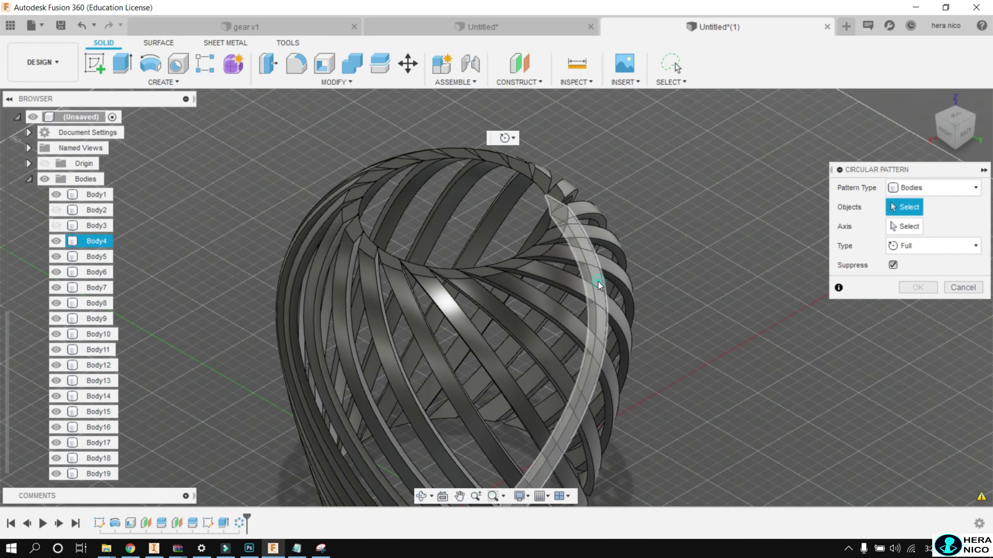
click(598, 282)
click(895, 231)
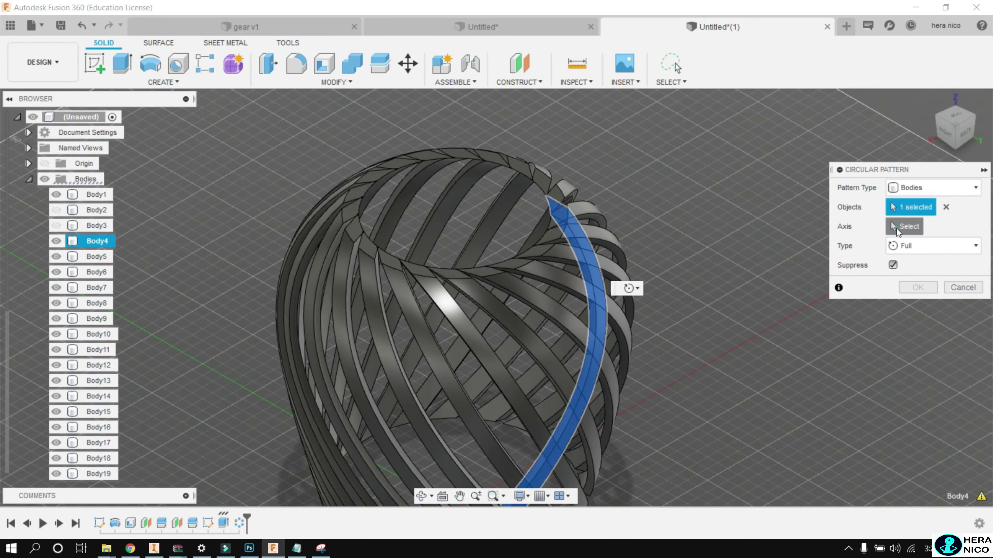
scroll(455, 435, down, 3)
scroll(455, 469, up, 3)
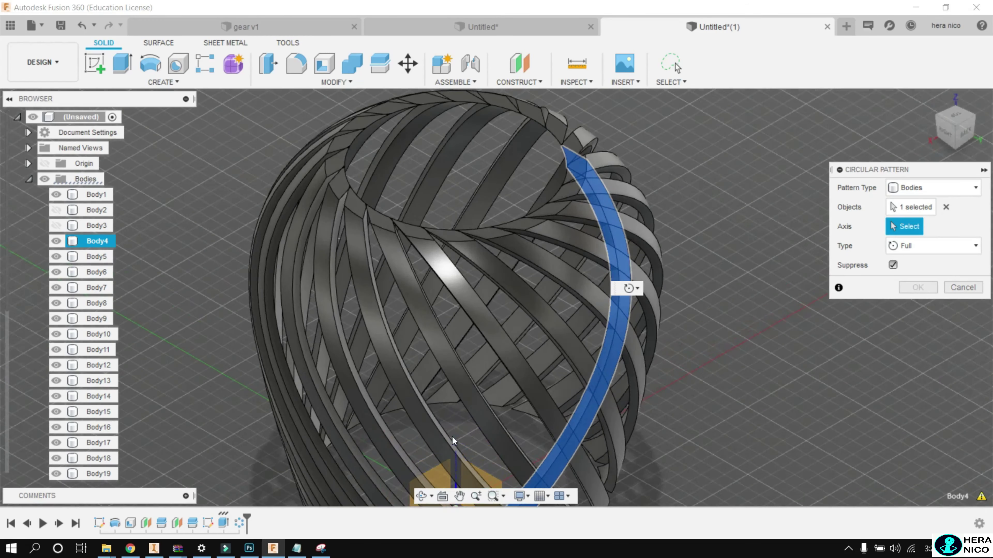
scroll(455, 442, down, 3)
scroll(455, 442, down, 2)
scroll(458, 466, up, 2)
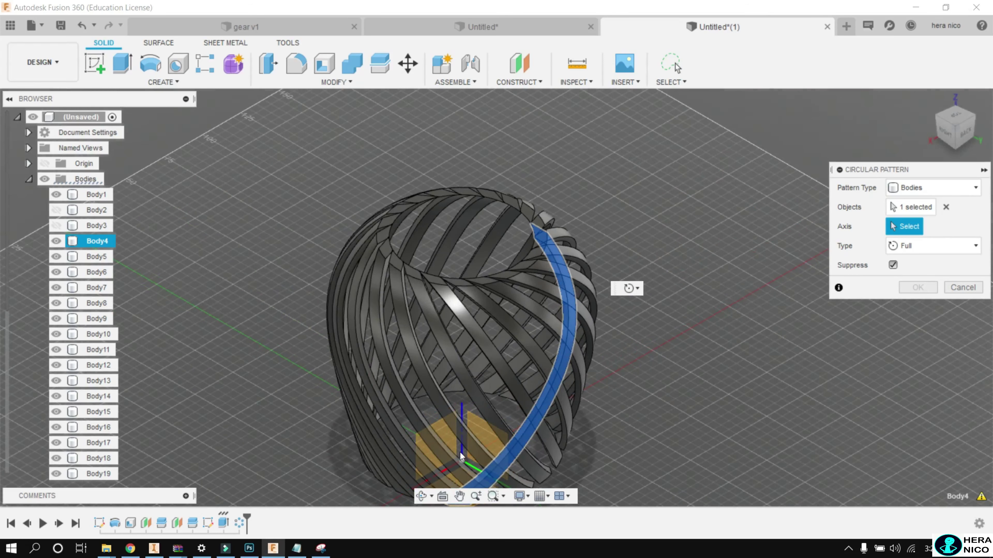
click(463, 410)
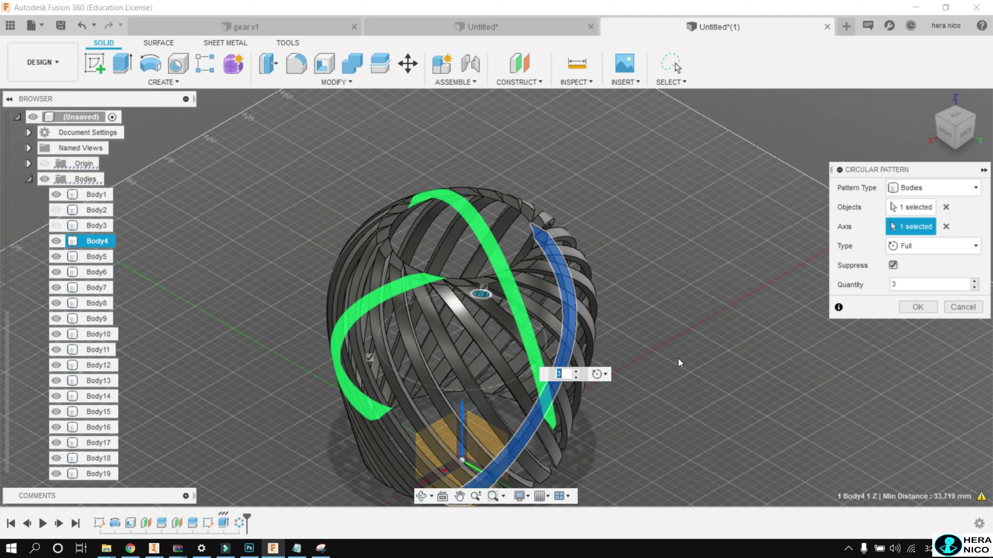
text(20)
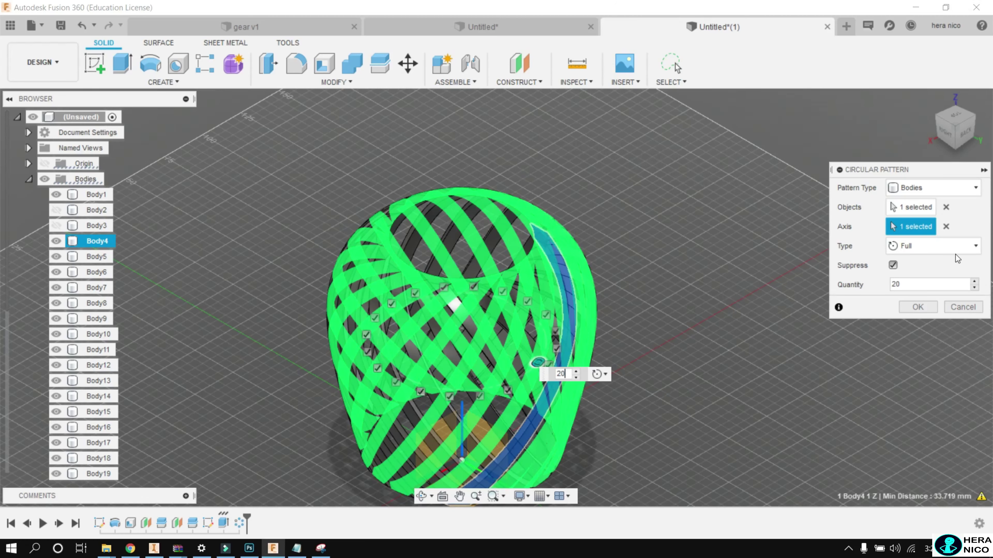
click(925, 308)
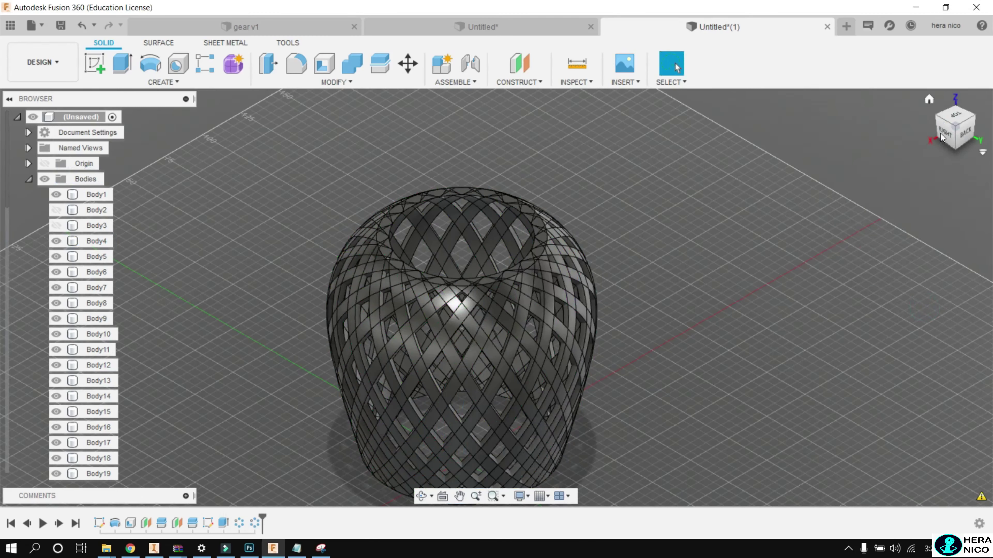
From the right view, show the top cap Body2 and bottom ring Body3 again.
click(945, 136)
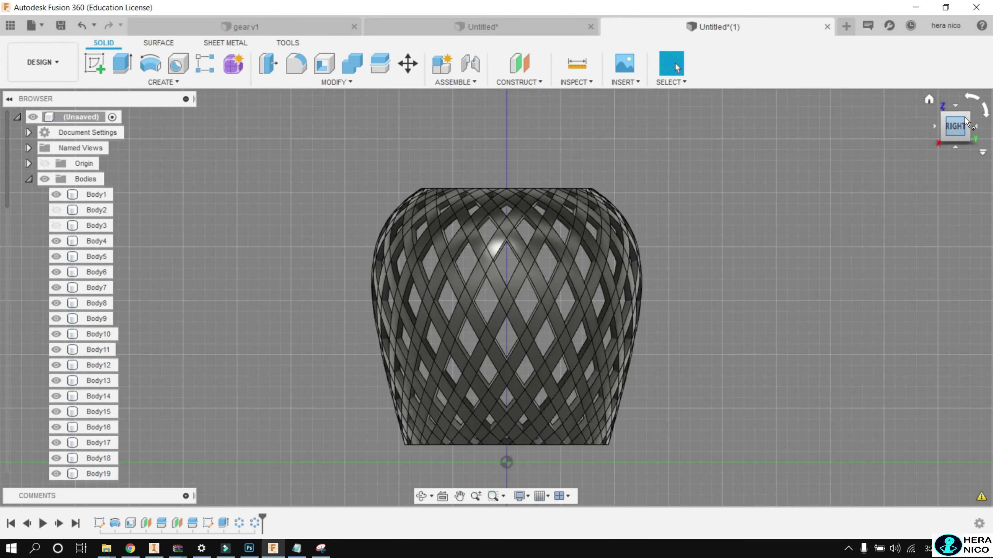
click(56, 210)
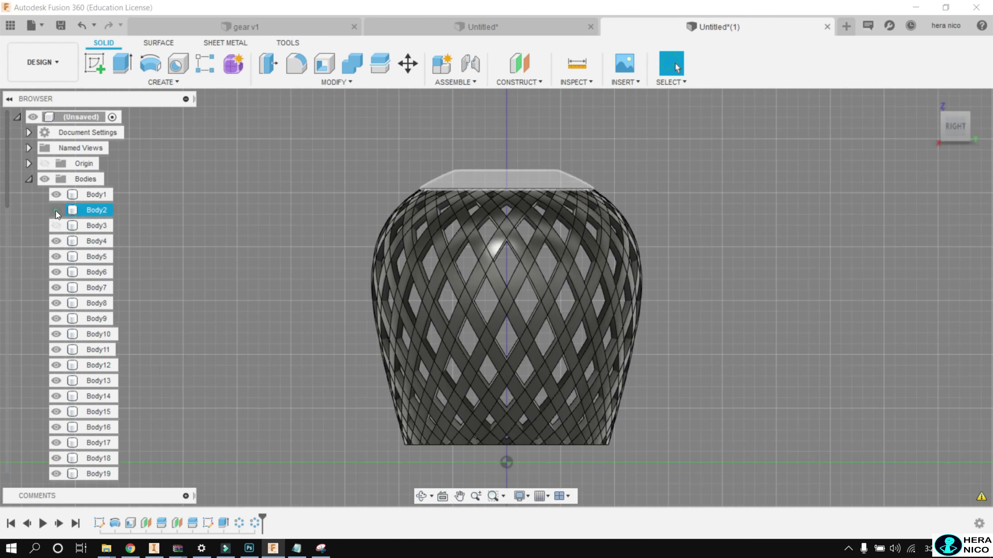
click(56, 226)
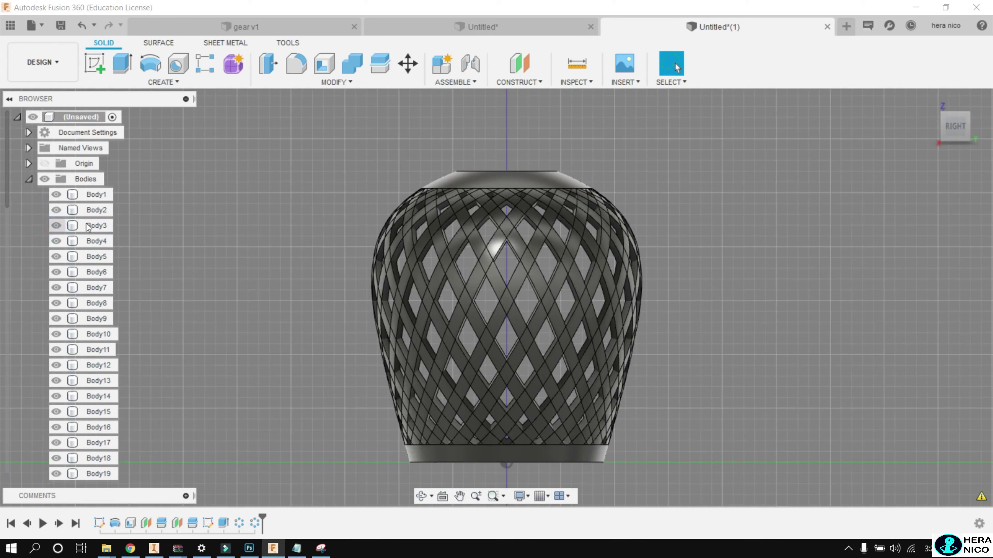
click(54, 69)
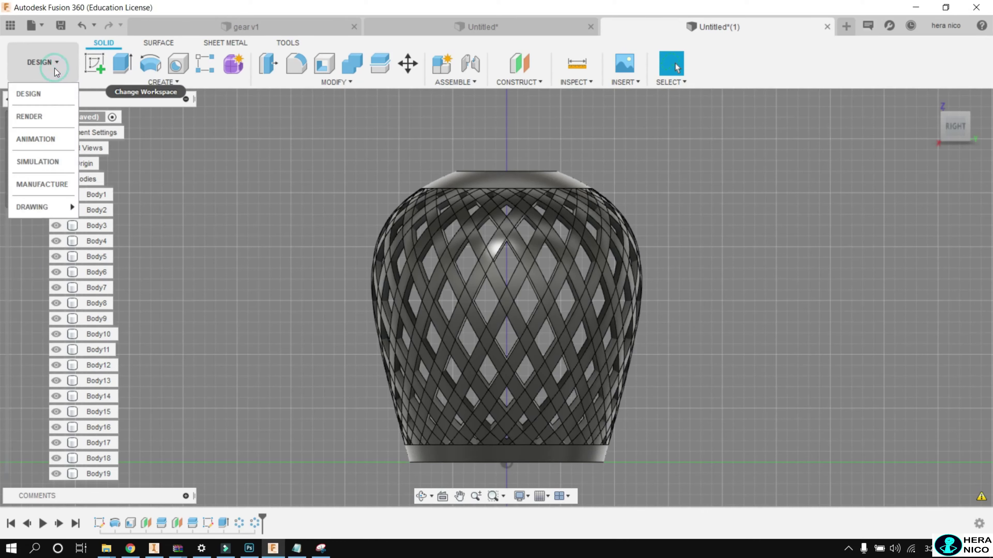
Switch to the Render workspace and scroll down the browser's body list.
click(44, 114)
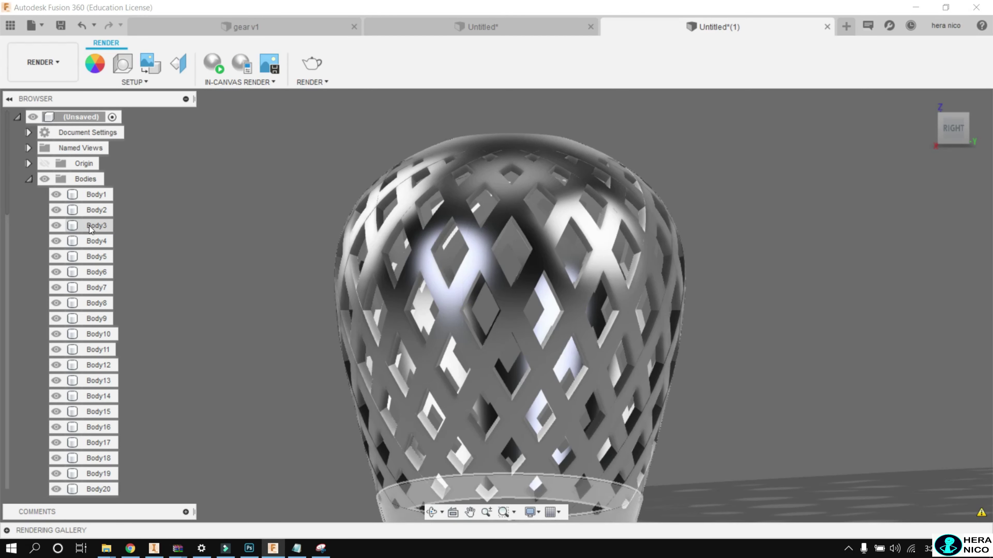
scroll(90, 380, down, 4)
scroll(91, 379, down, 5)
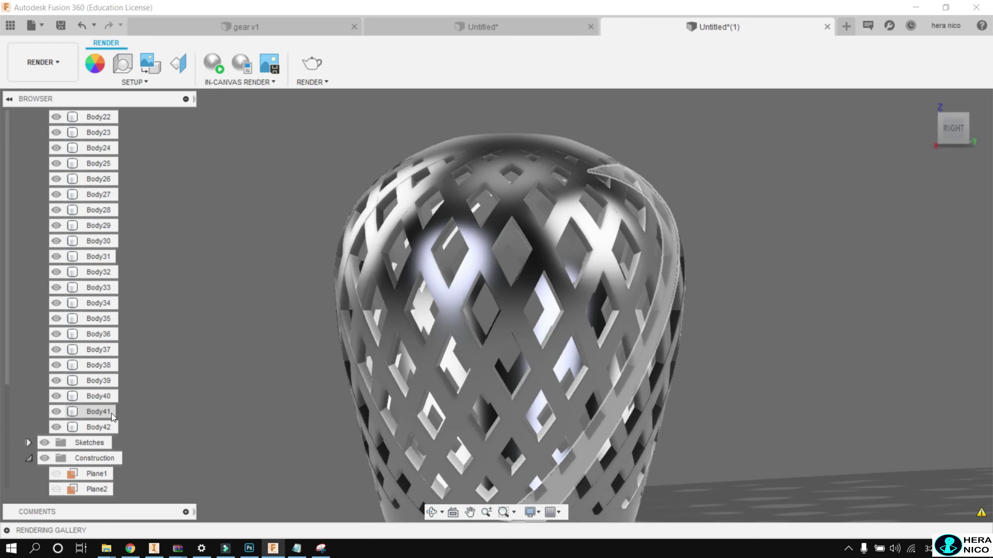
Select the strip bodies Body42 up through Body23, leaving Body22 deselected.
click(107, 424)
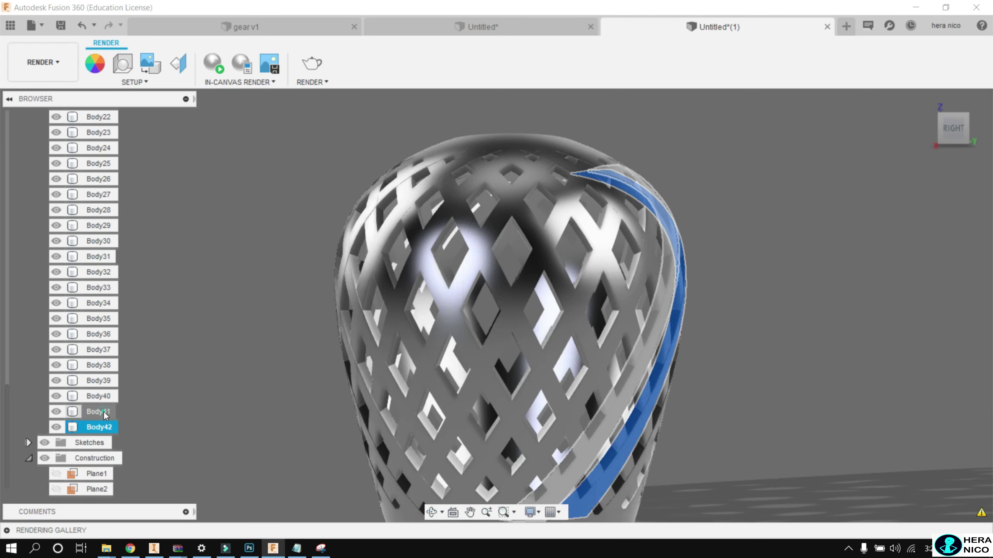
ctrl+click(102, 400)
ctrl+click(98, 381)
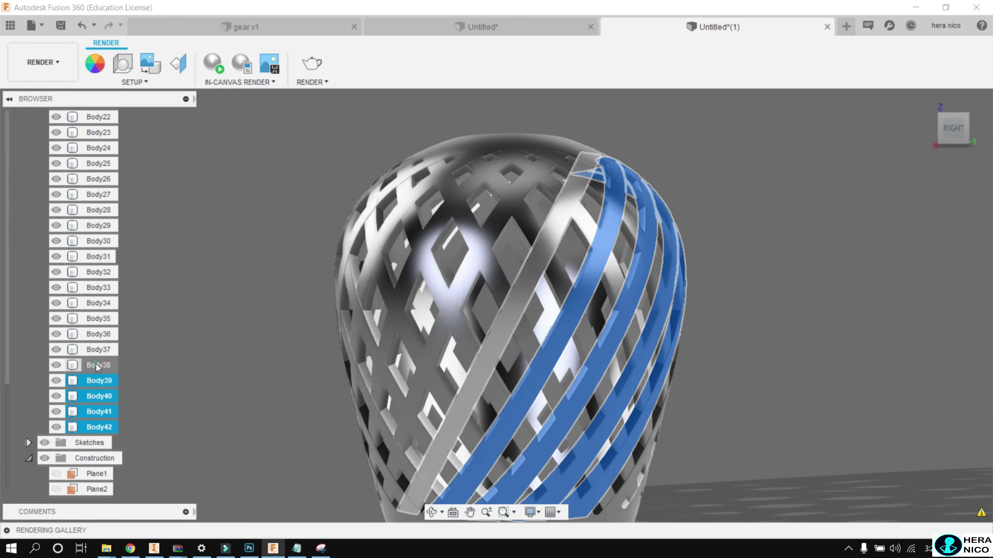
ctrl+click(95, 350)
ctrl+click(91, 318)
ctrl+click(94, 303)
ctrl+click(96, 287)
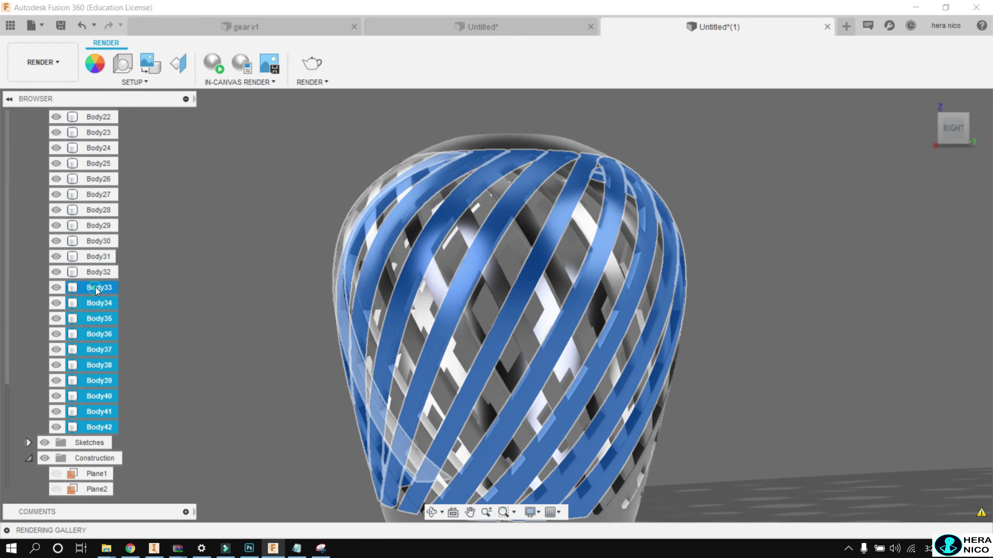
ctrl+click(101, 256)
ctrl+click(102, 227)
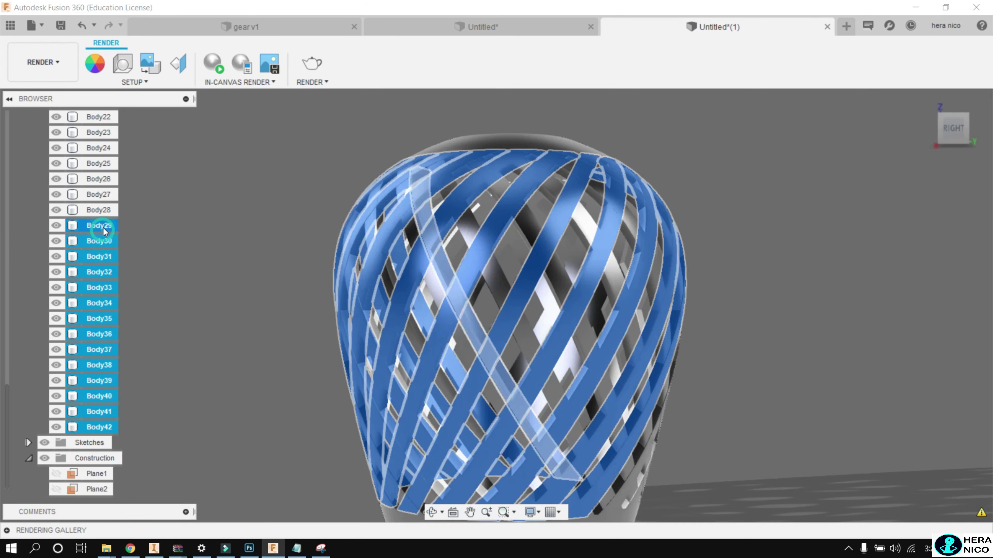
ctrl+click(103, 210)
scroll(103, 196, up, 1)
ctrl+click(103, 207)
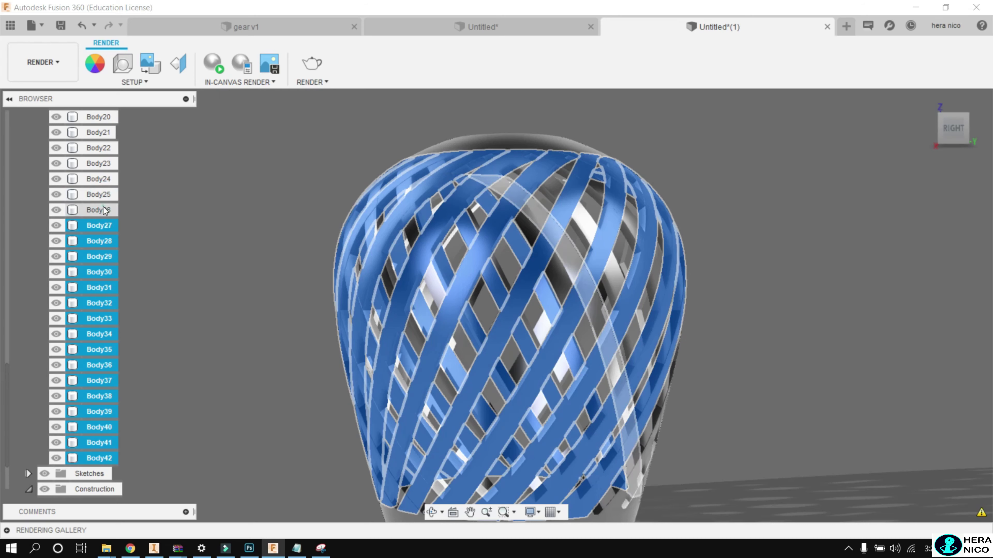
ctrl+click(104, 180)
ctrl+click(107, 147)
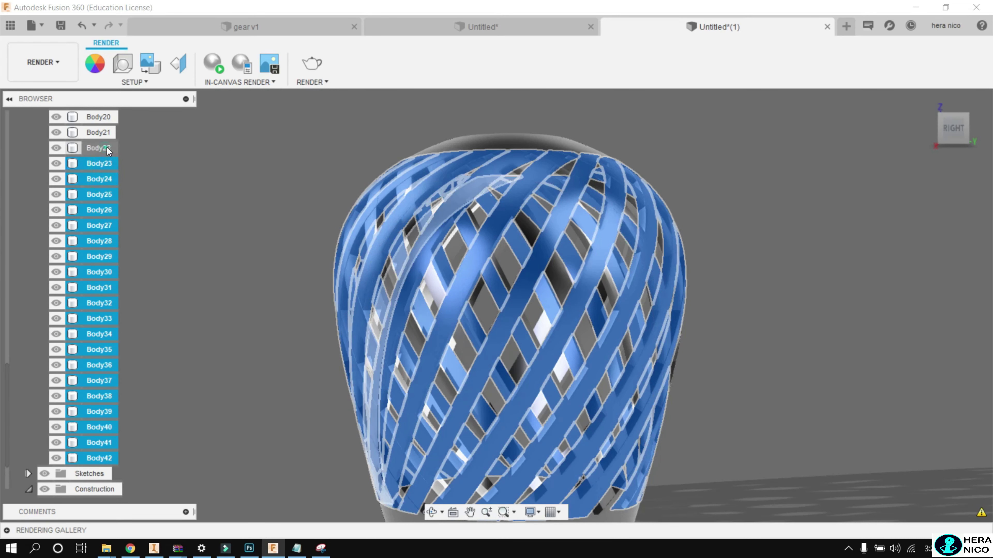
ctrl+click(105, 153)
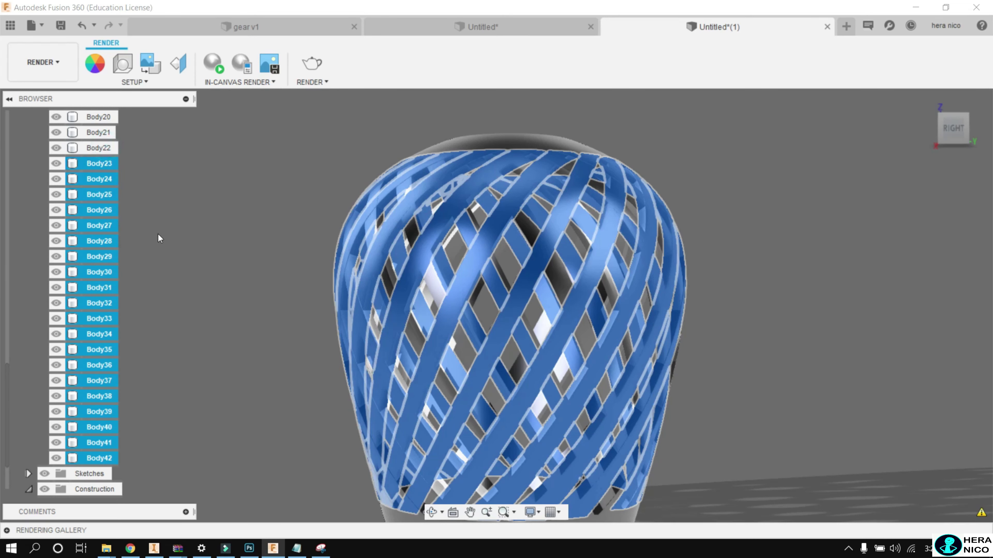
Add the Aluminum - Anodized Glossy (Blue) appearance from the library to In This Design.
right_click(91, 221)
click(129, 280)
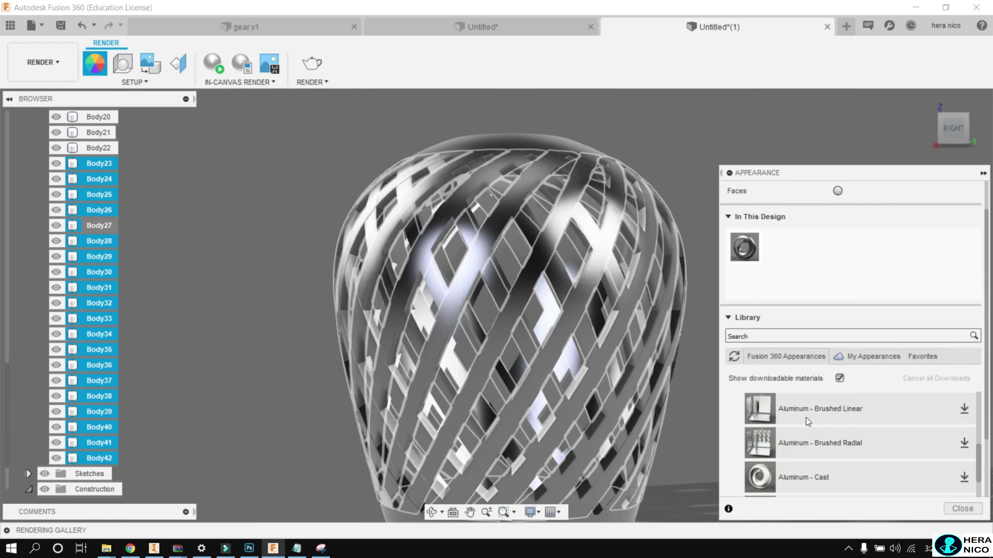
scroll(806, 417, up, 3)
right_click(774, 411)
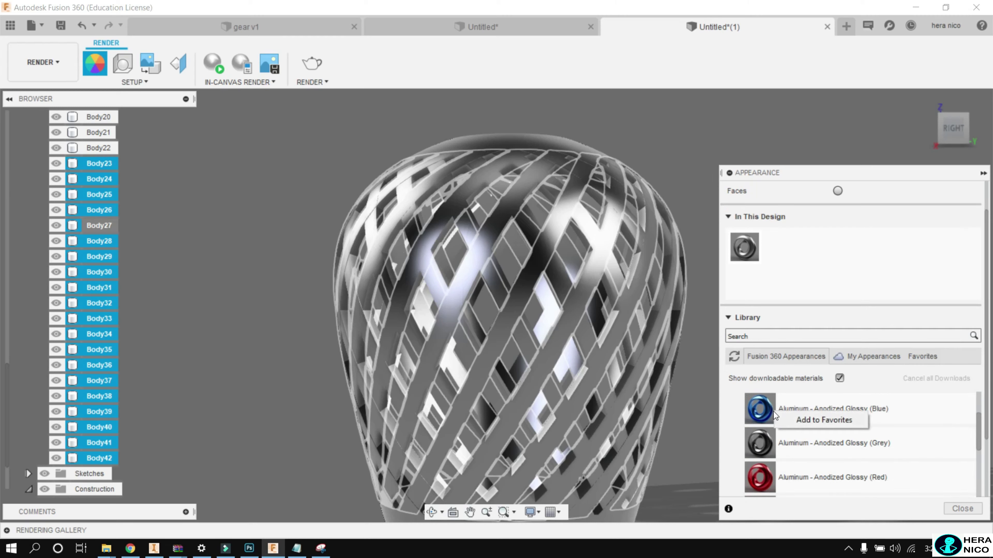
click(759, 413)
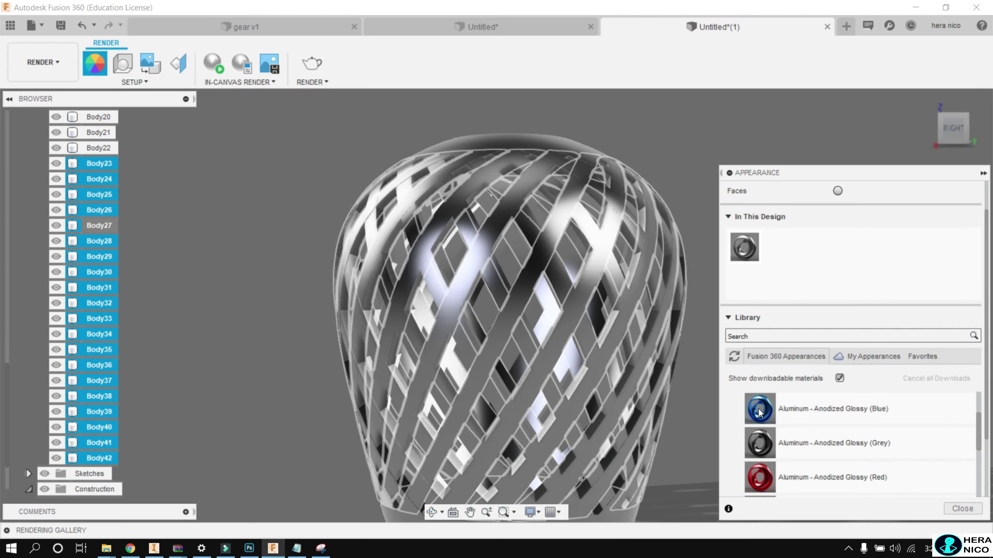
drag(759, 413, 797, 277)
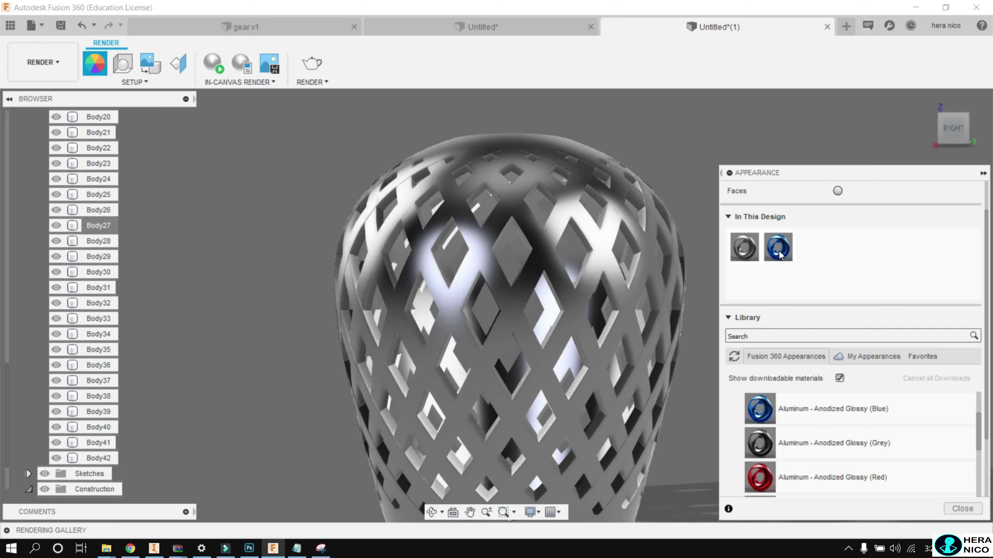
Edit the in-design blue anodized appearance, recolouring it to near-white 245, 245, 245.
right_click(780, 254)
click(809, 261)
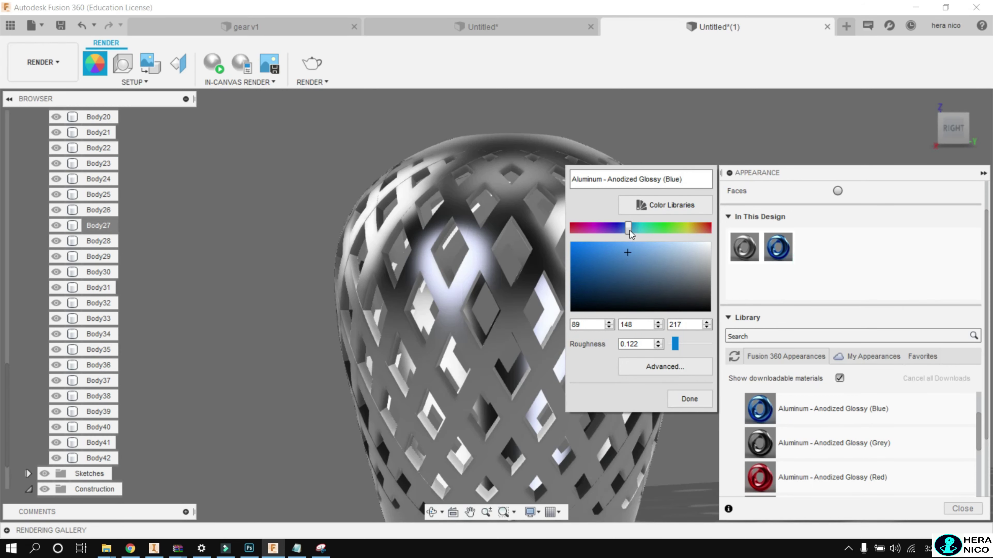
mouse_move(629, 231)
mouse_down()
mouse_move(672, 231)
mouse_move(571, 239)
mouse_move(629, 239)
mouse_up()
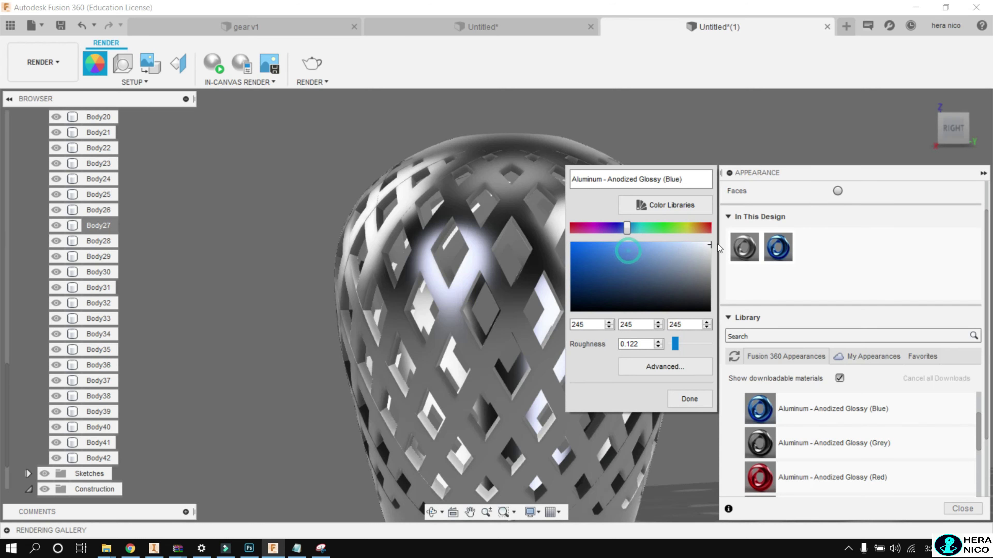
click(686, 399)
Select strip bodies Body42 down through Body31 in the browser.
scroll(262, 320, down, 3)
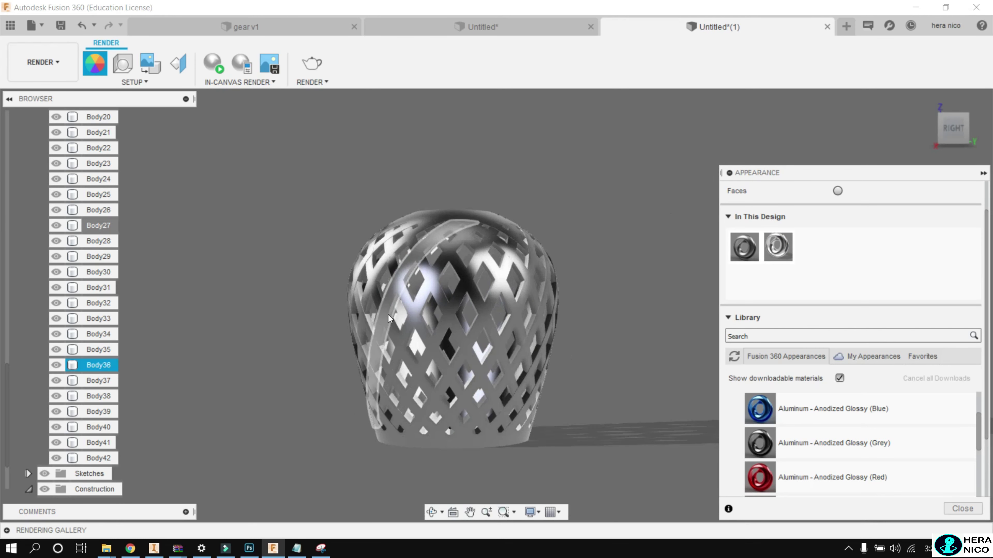
scroll(108, 428, down, 1)
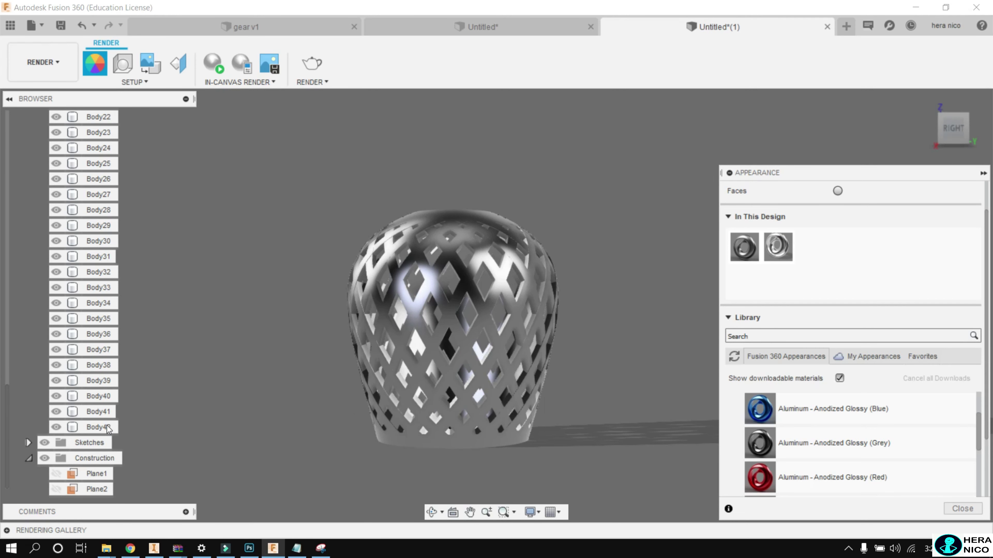
click(108, 427)
ctrl+click(99, 396)
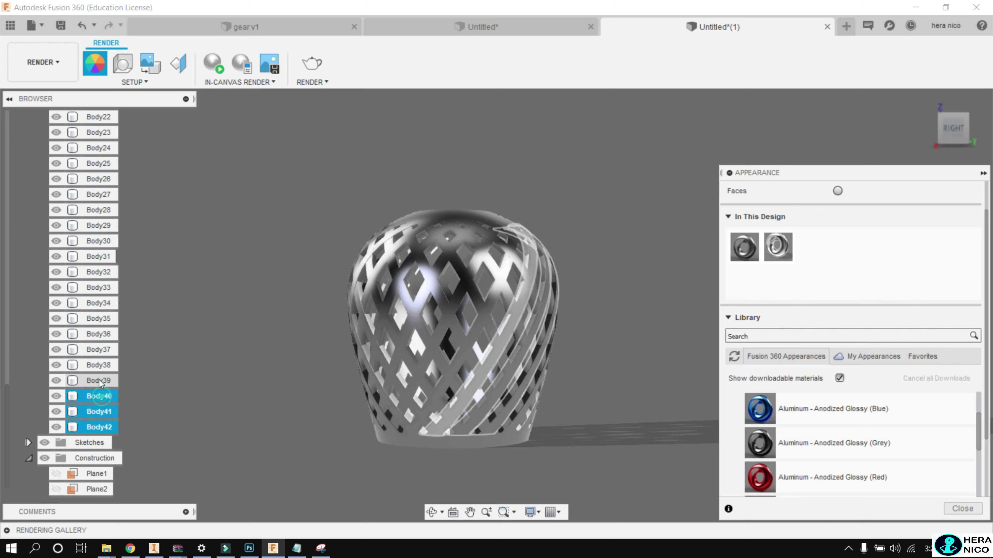
ctrl+click(99, 365)
ctrl+click(101, 334)
ctrl+click(101, 303)
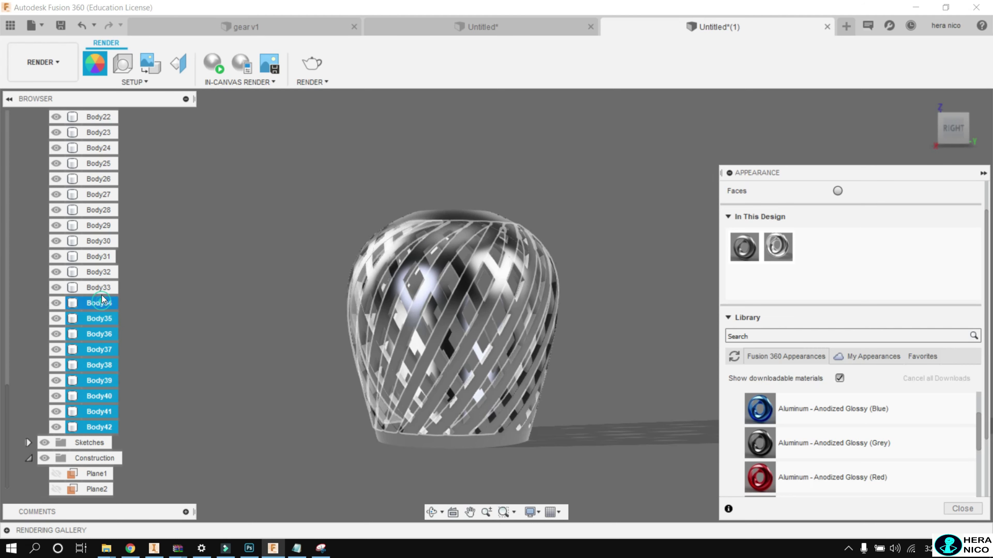
ctrl+click(102, 271)
Extend the selection to Body23 and apply the near-white anodized appearance to the strips.
ctrl+click(102, 241)
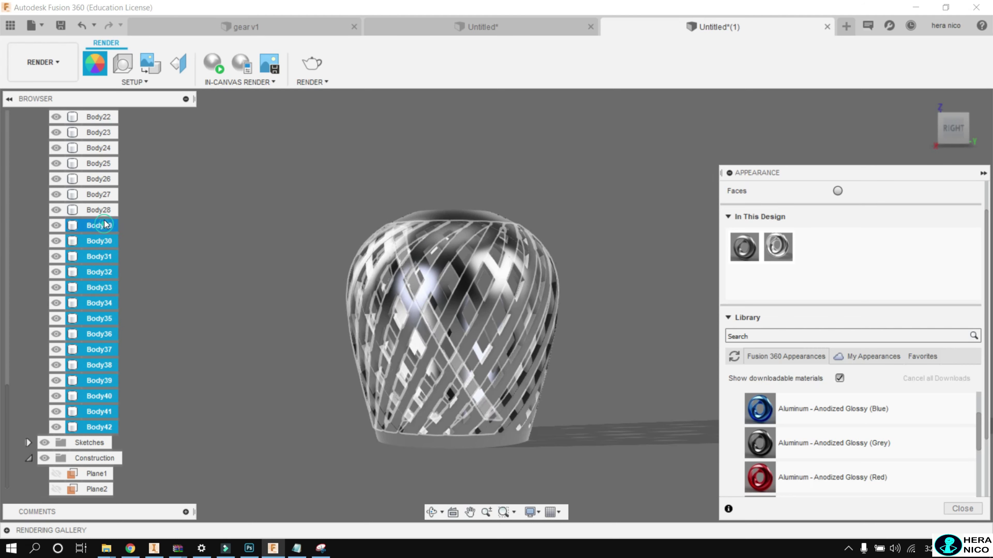
ctrl+click(103, 210)
ctrl+click(102, 194)
ctrl+click(103, 163)
ctrl+click(102, 148)
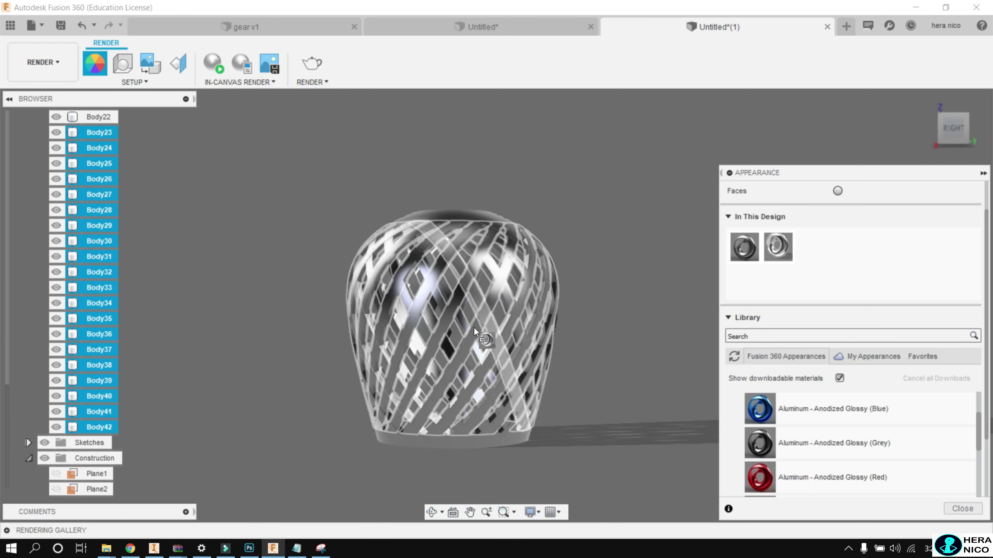
drag(486, 322, 479, 334)
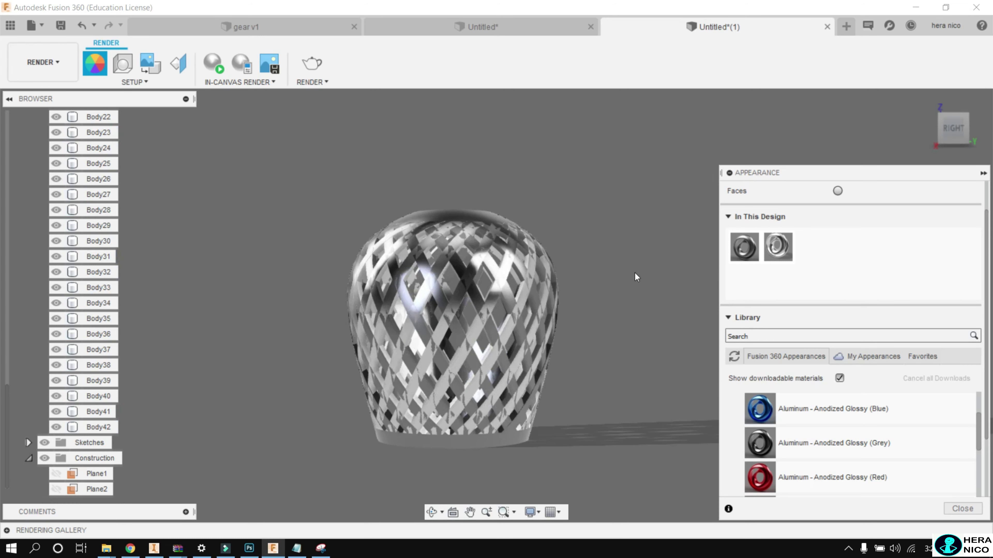
Duplicate the design's silver aluminum appearance.
drag(953, 129, 682, 275)
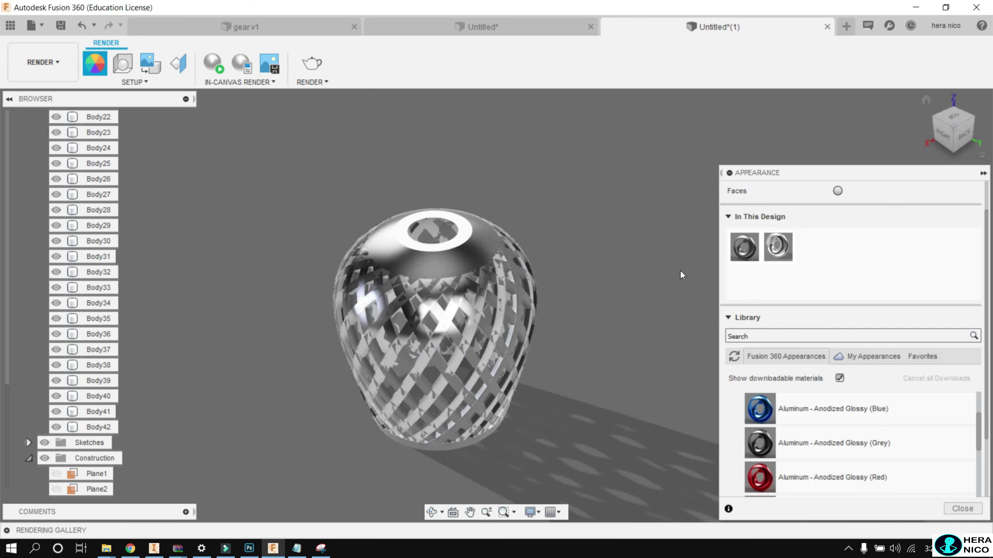
scroll(151, 333, down, 3)
scroll(150, 333, down, 2)
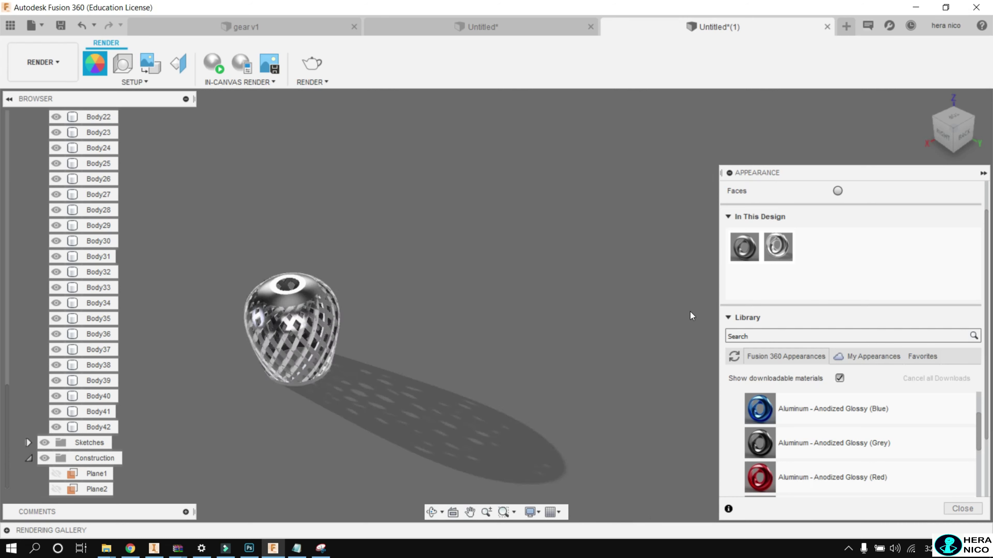
scroll(693, 316, up, 3)
scroll(471, 347, down, 3)
scroll(164, 350, up, 3)
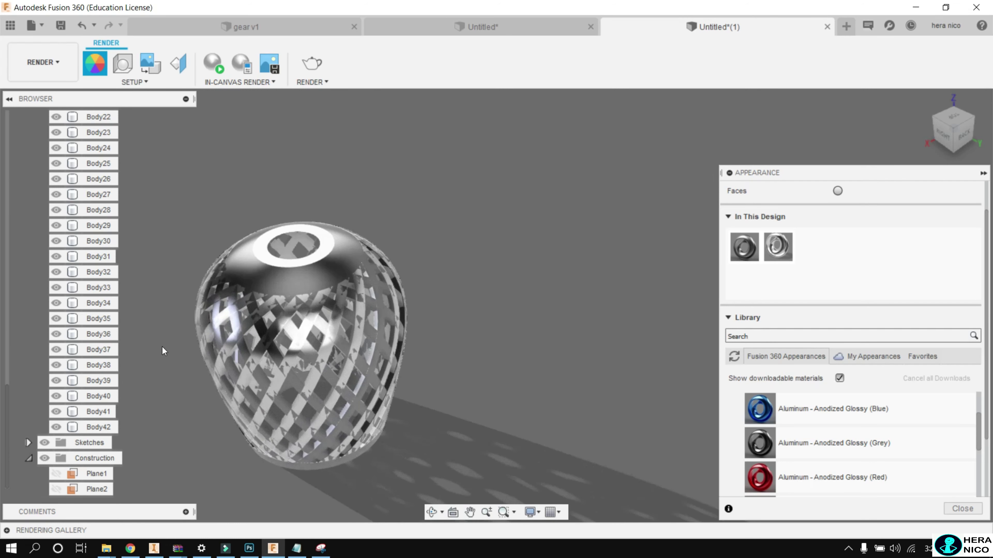
right_click(789, 249)
click(821, 267)
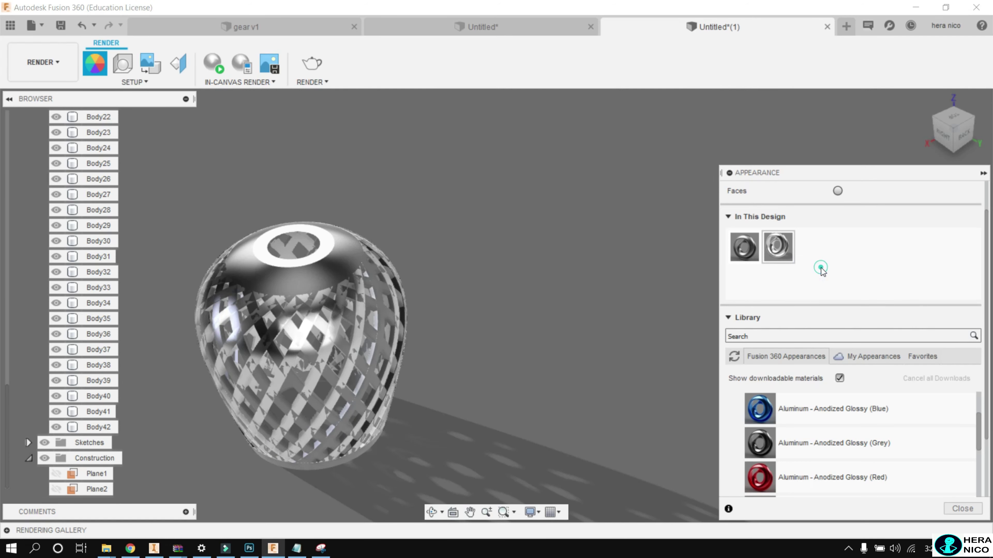
Recolour the duplicated appearance to glossy red 247, 2, 2.
right_click(813, 253)
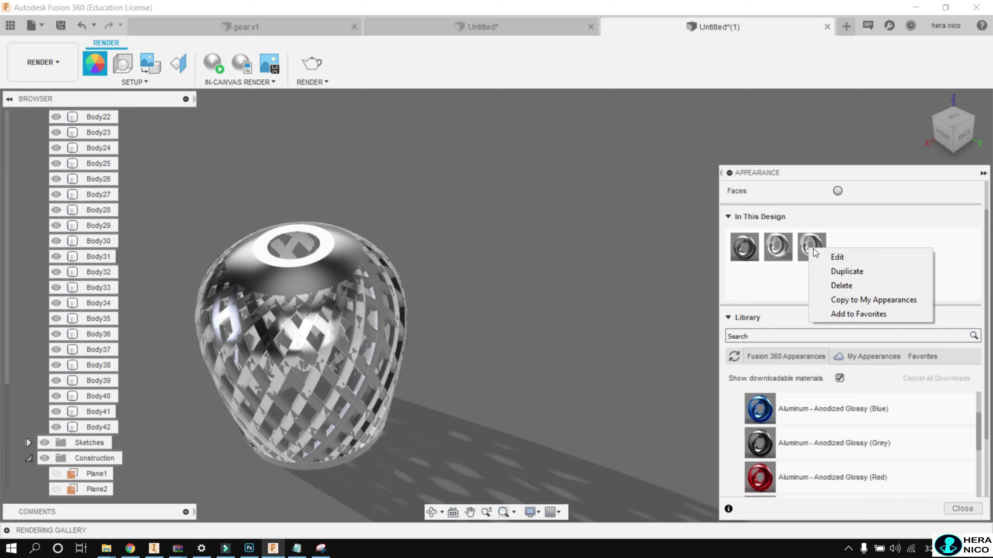
click(824, 256)
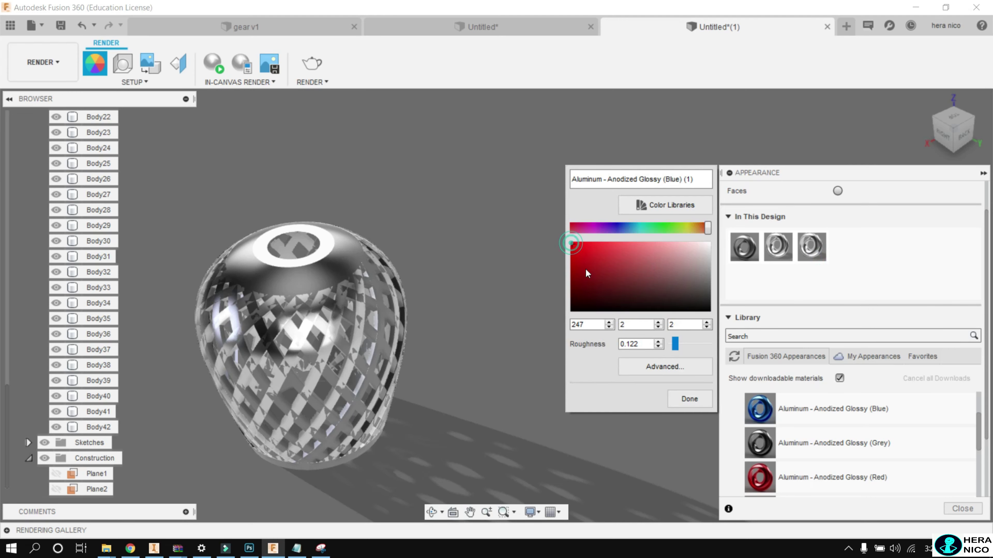
click(689, 399)
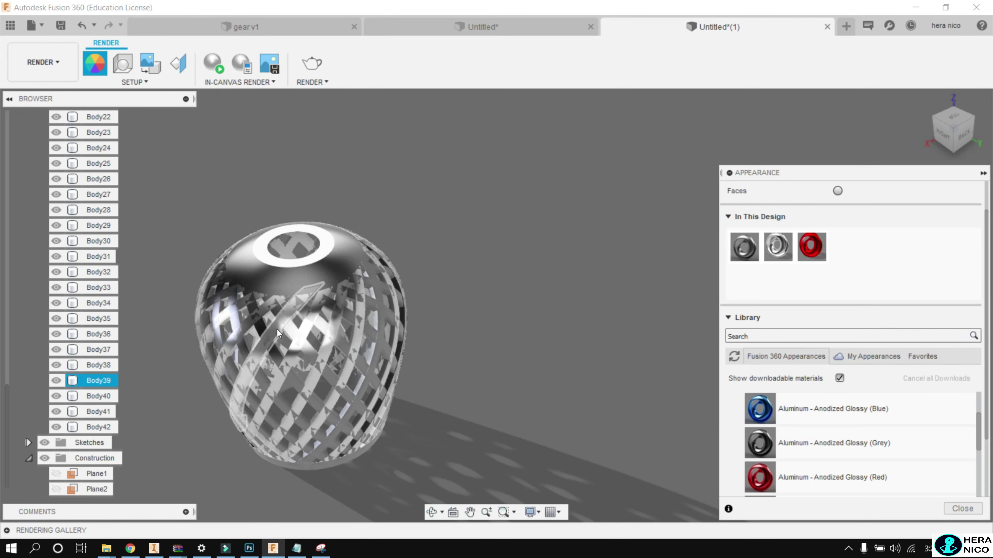
Select strip bodies Body22 up through Body11 in the browser.
scroll(277, 333, down, 2)
scroll(97, 319, up, 3)
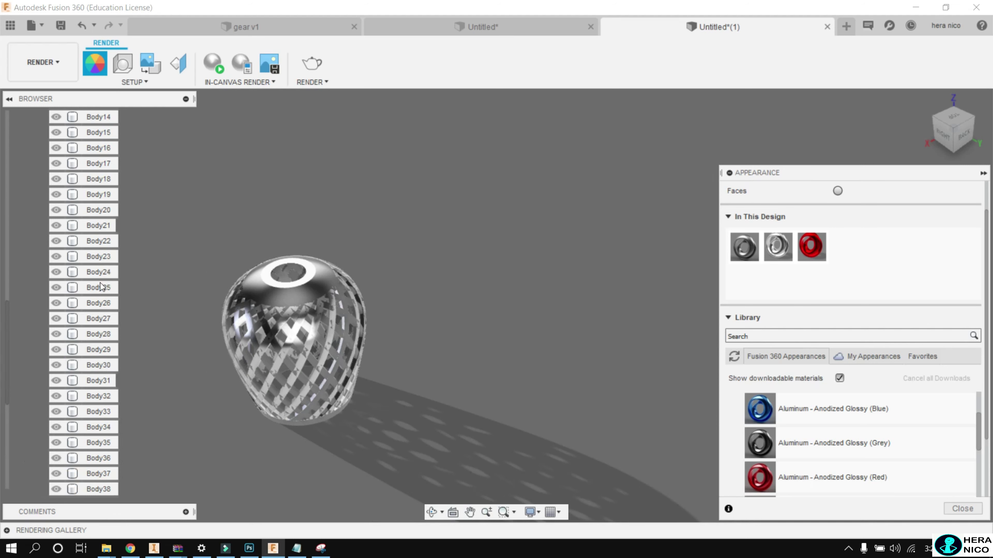
scroll(112, 217, up, 2)
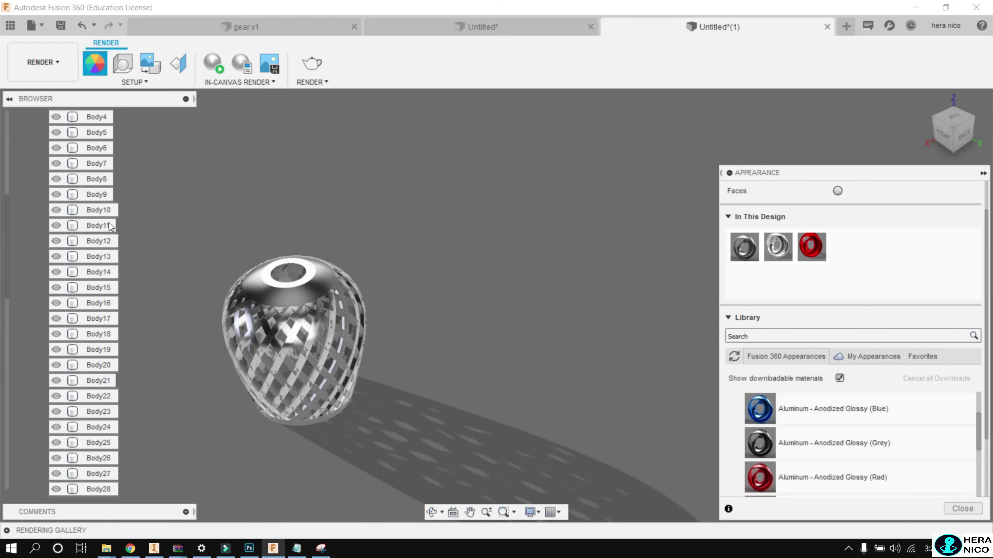
scroll(112, 216, up, 1)
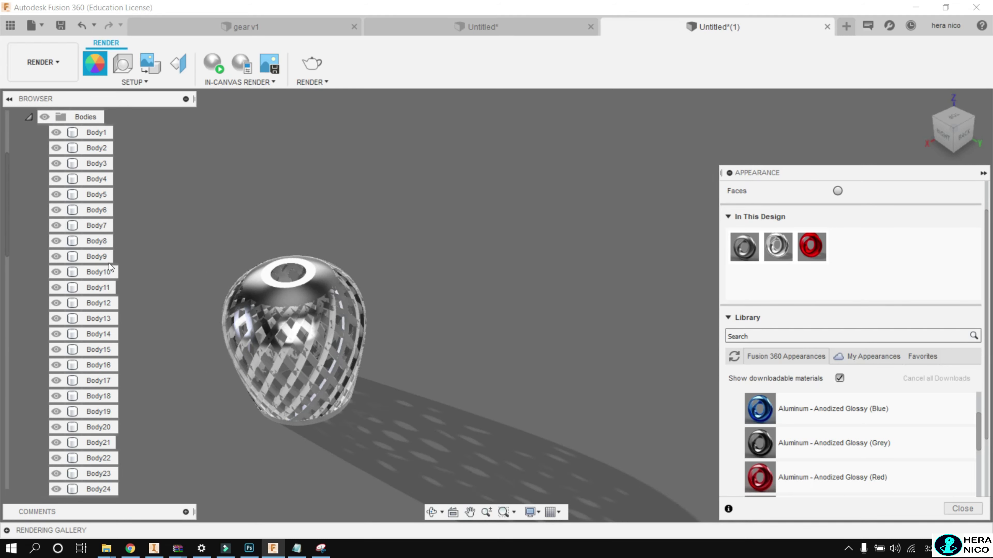
click(101, 454)
ctrl+click(100, 443)
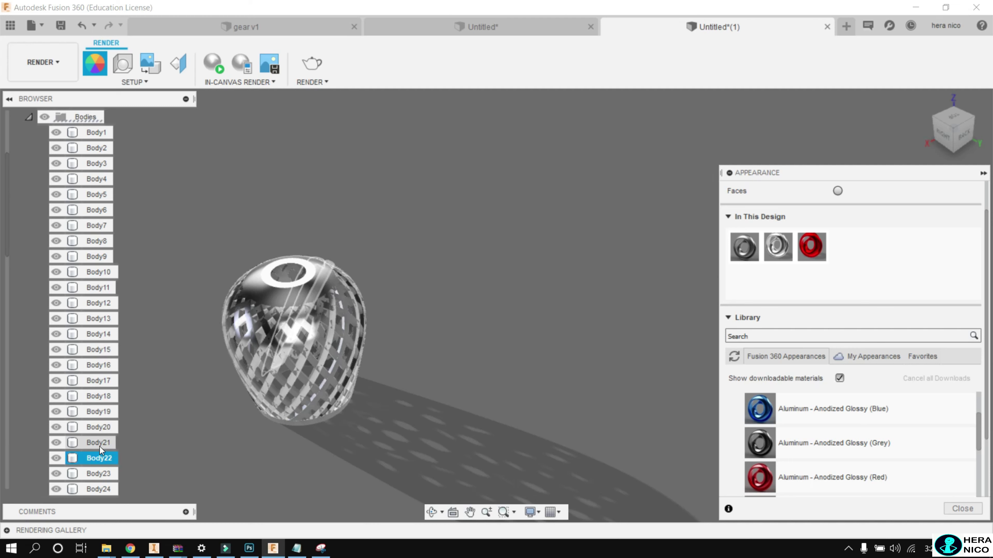
ctrl+click(98, 427)
ctrl+click(98, 396)
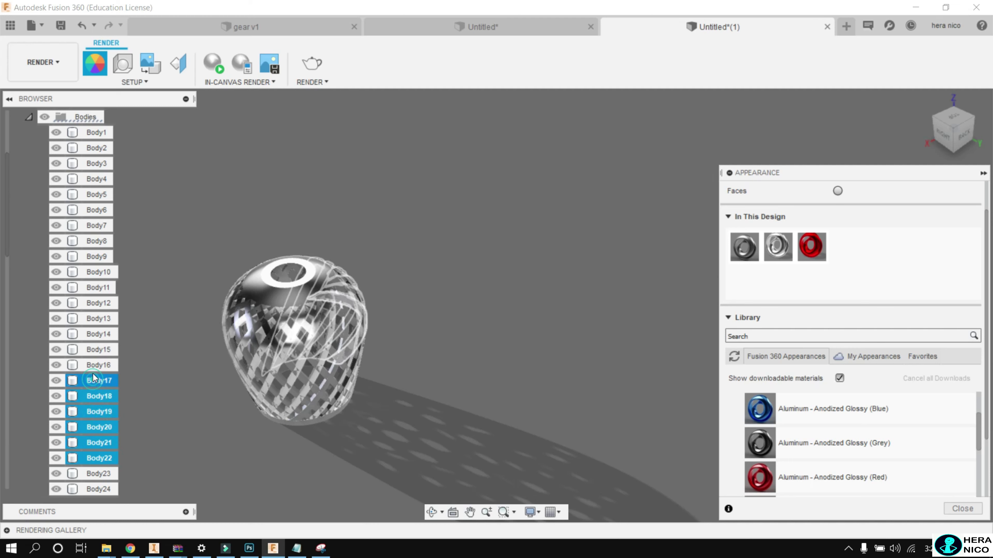
ctrl+click(94, 364)
ctrl+click(98, 334)
ctrl+click(99, 303)
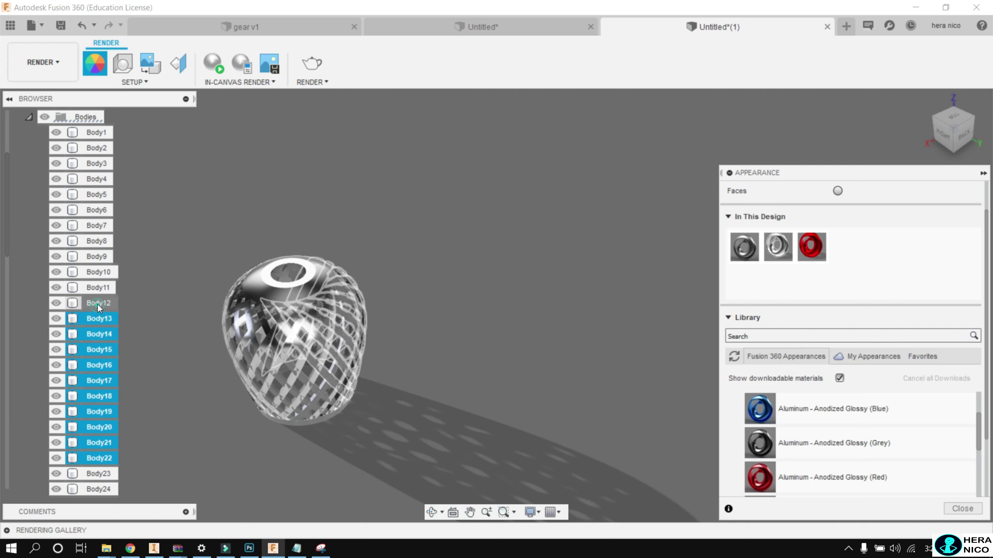
Extend the selection to Body1, apply the red appearance, and view from the right side.
ctrl+click(100, 272)
ctrl+click(98, 240)
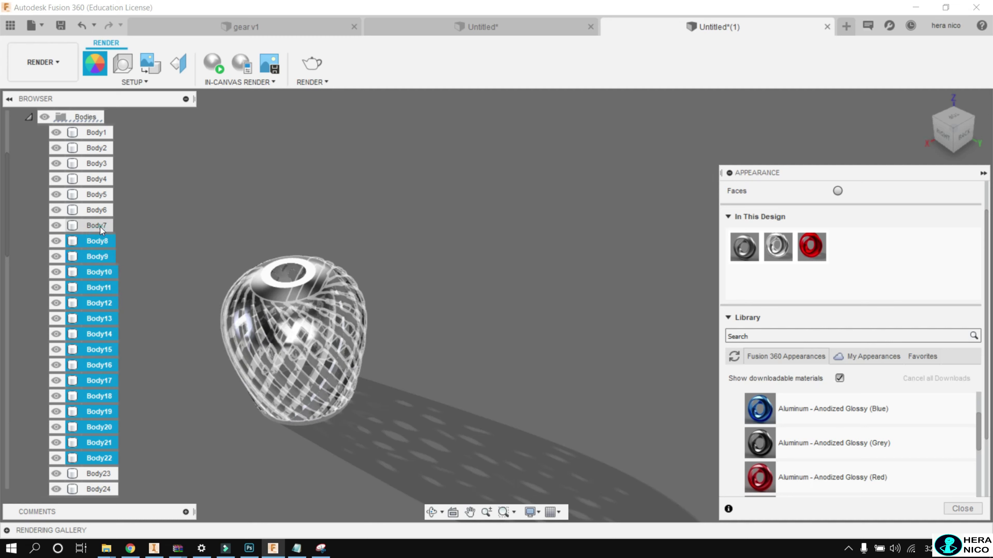
ctrl+click(99, 210)
ctrl+click(98, 195)
ctrl+click(97, 163)
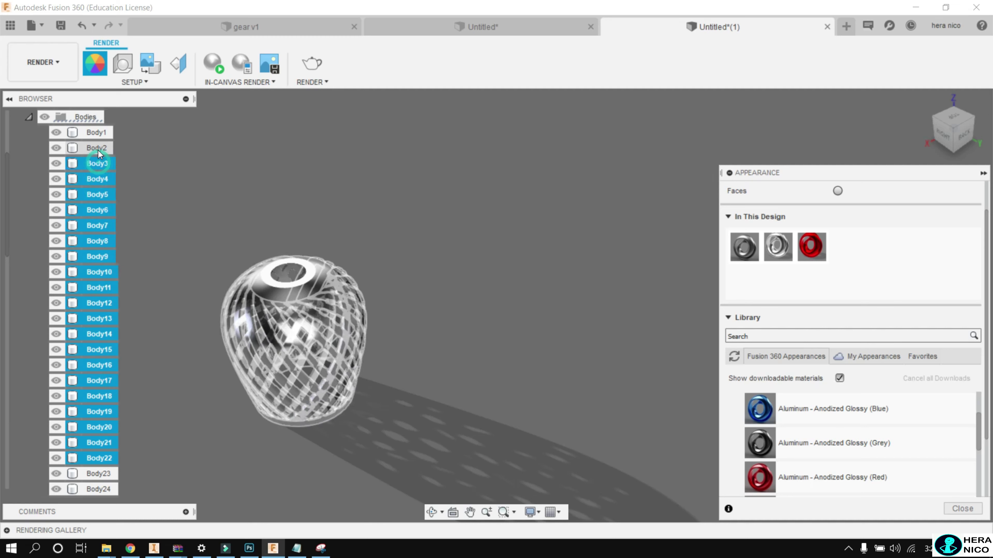
ctrl+click(97, 135)
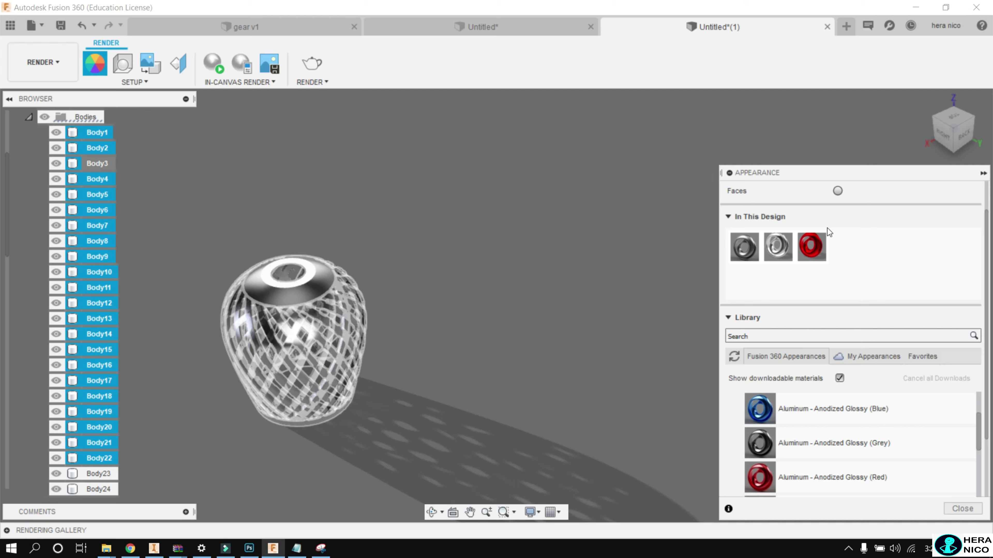
drag(415, 296, 308, 292)
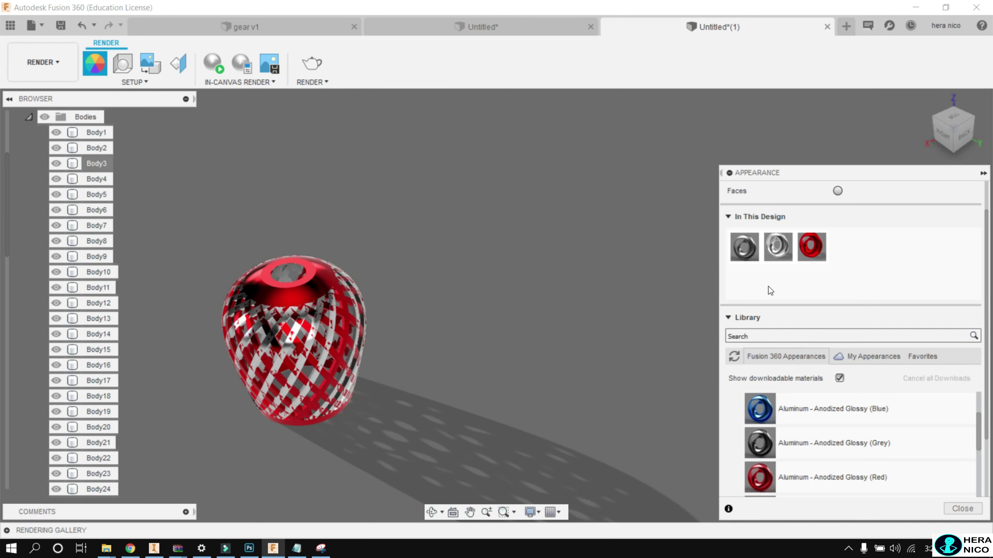
click(944, 135)
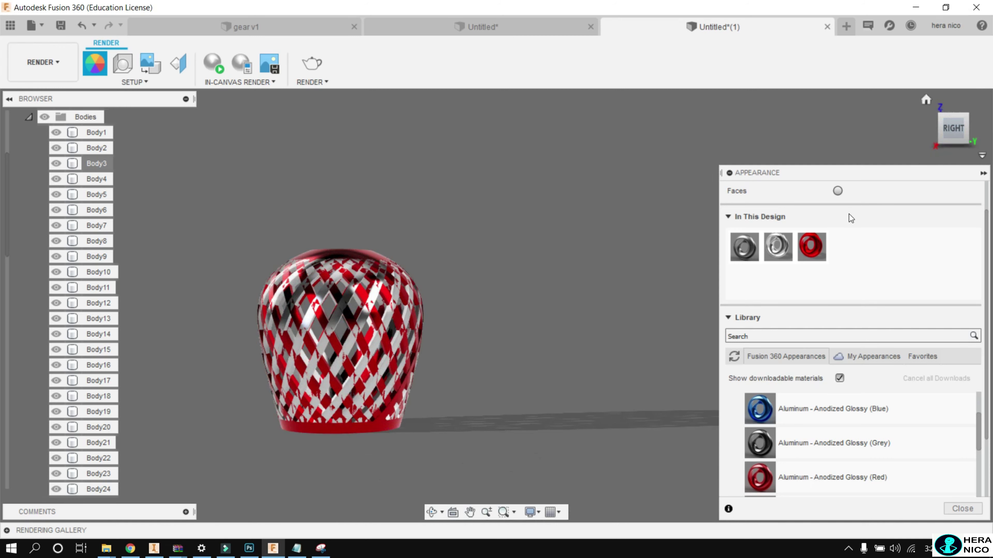
Close the appearance settings and select the Body7 strip.
click(972, 510)
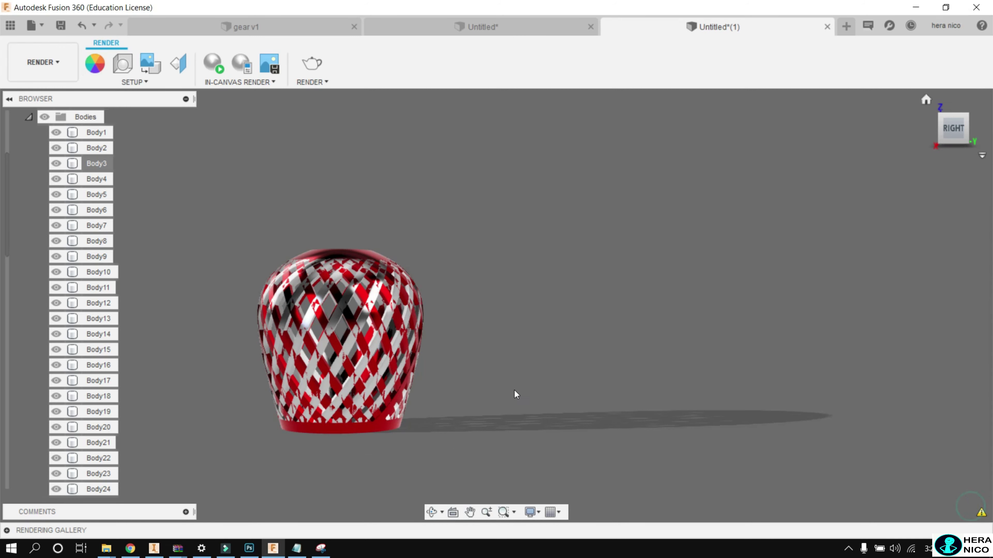
scroll(516, 395, down, 2)
scroll(282, 362, up, 3)
scroll(414, 464, up, 3)
click(414, 464)
scroll(410, 492, down, 2)
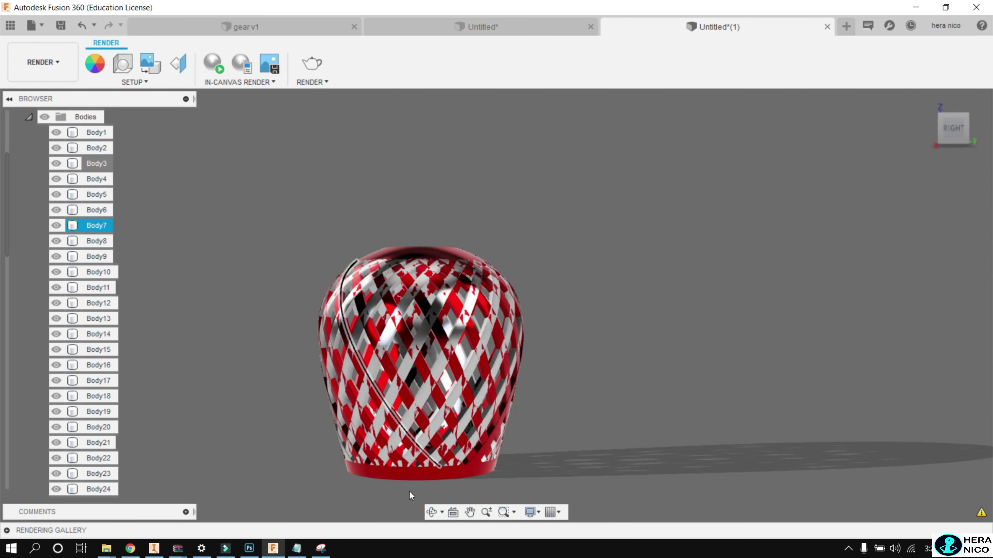
Orbit and zoom to inspect the finished lampshade, including its open end, then show tray icons.
click(432, 512)
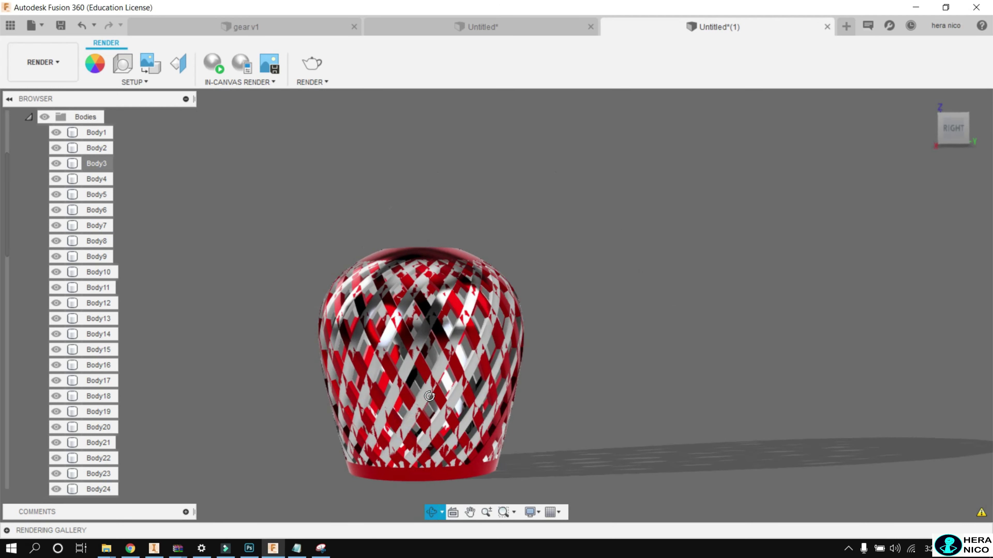
mouse_move(439, 391)
mouse_down()
mouse_move(457, 339)
mouse_move(447, 234)
mouse_move(414, 261)
mouse_move(454, 270)
mouse_up()
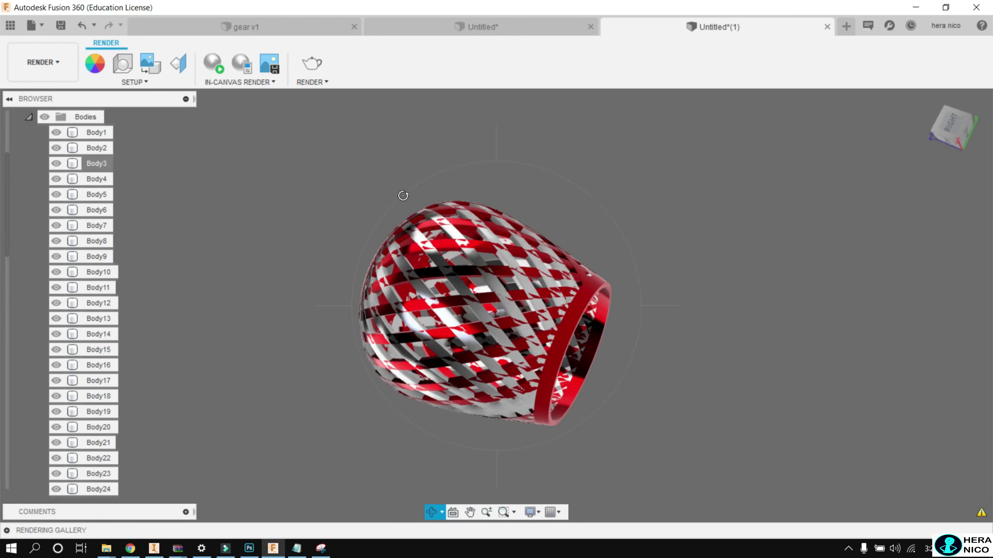
mouse_move(403, 195)
mouse_down()
mouse_move(451, 294)
mouse_move(462, 262)
mouse_move(455, 285)
mouse_move(580, 278)
mouse_move(393, 329)
mouse_up()
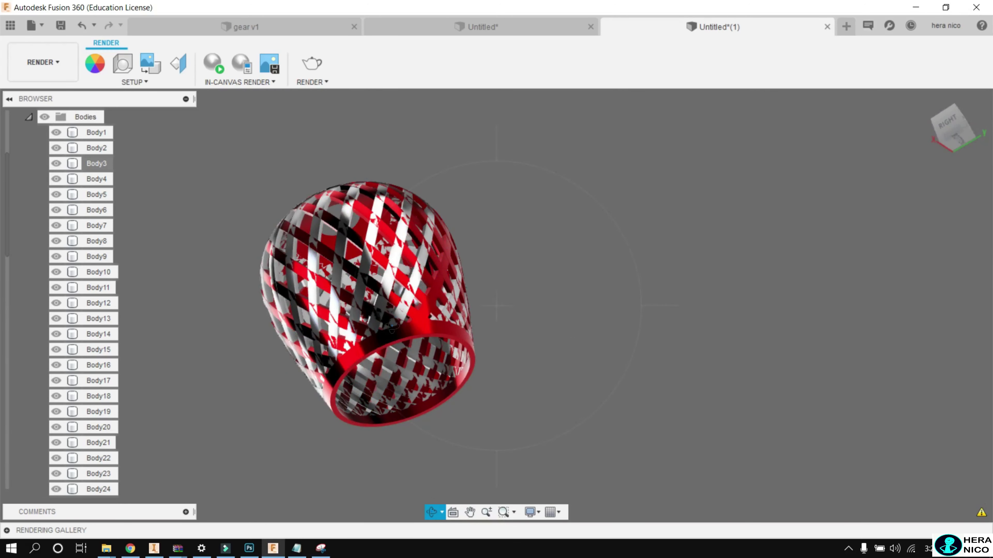
scroll(392, 327, up, 5)
scroll(375, 289, down, 4)
scroll(362, 260, down, 1)
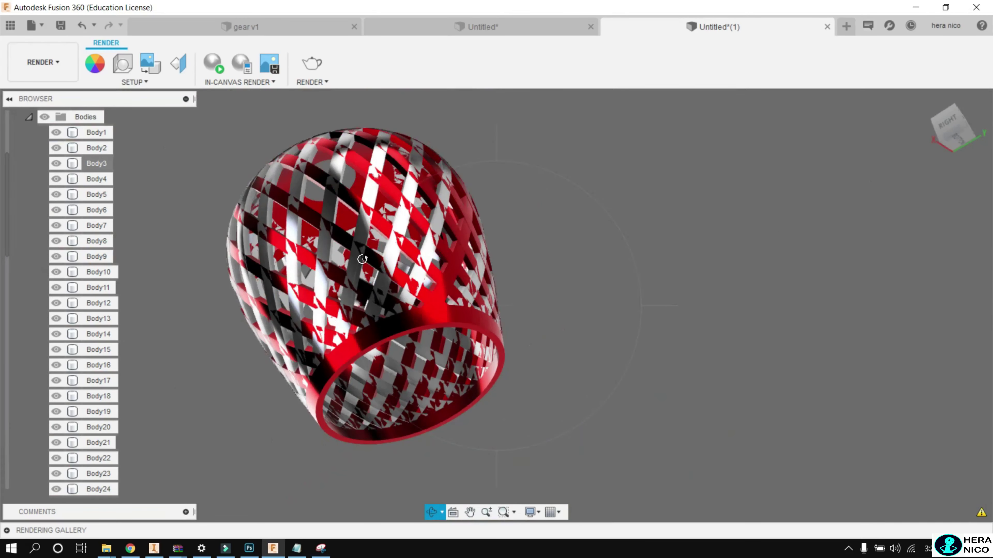
scroll(269, 155, up, 4)
scroll(364, 243, down, 3)
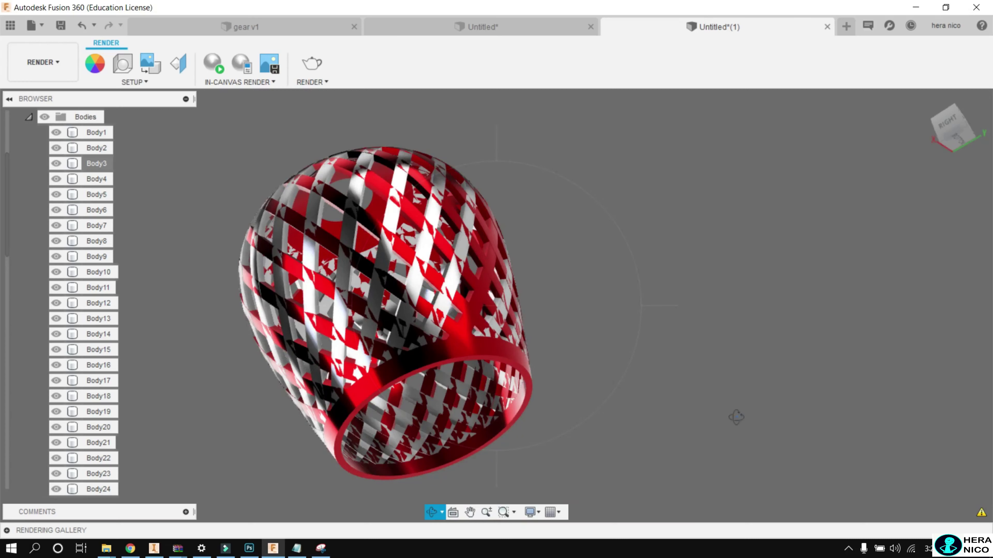
click(849, 548)
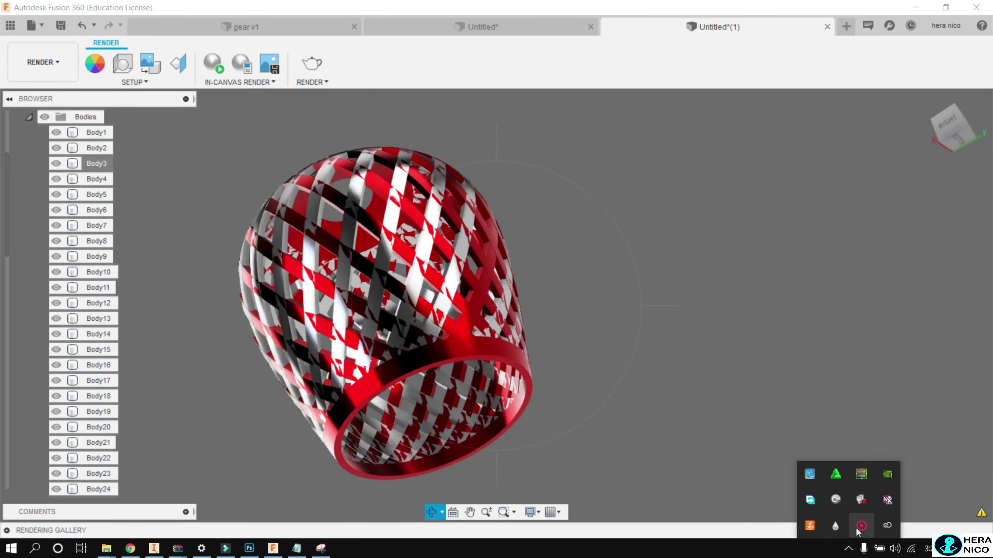